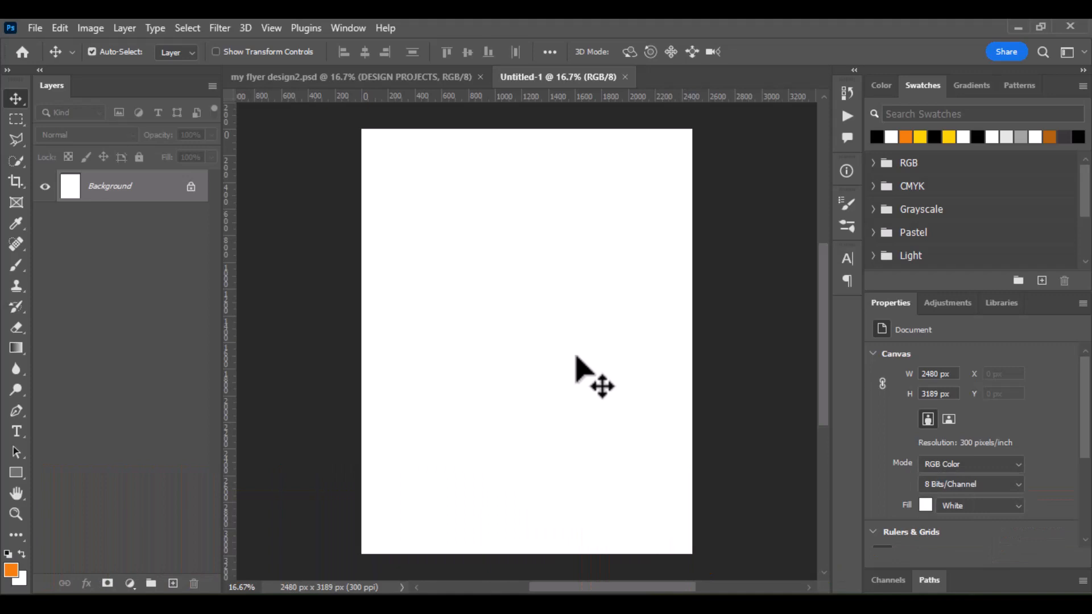
- Place the image copy-space-man-with-arms-crossed from the human illustration folder in Pictures as an embedded layer at its default size
{"action": "left_click", "coordinate": [33, 27]}
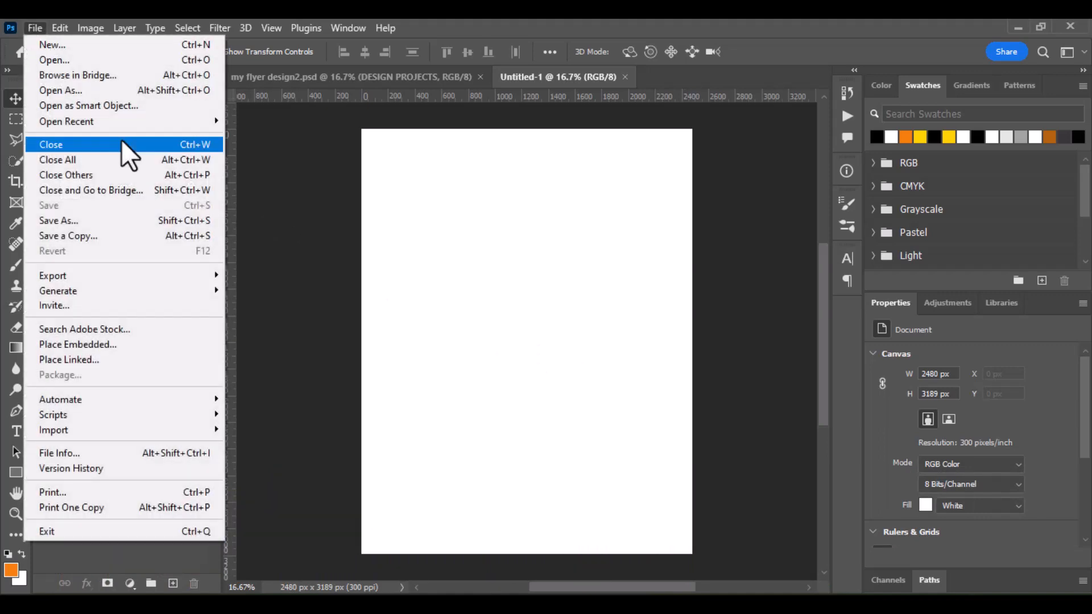
{"action": "left_click", "coordinate": [129, 341]}
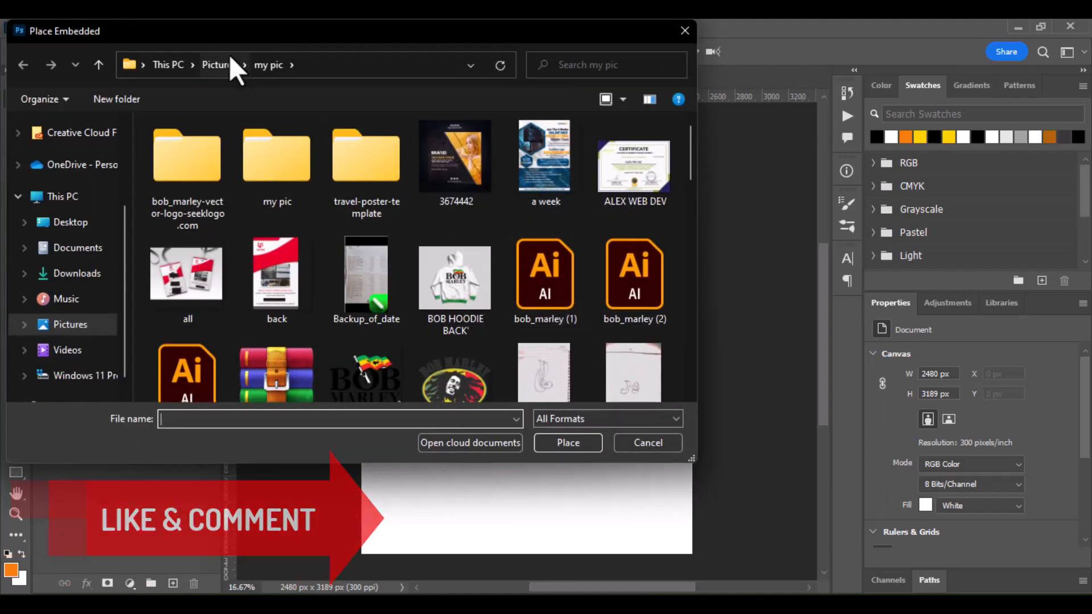
{"action": "left_click", "coordinate": [221, 65]}
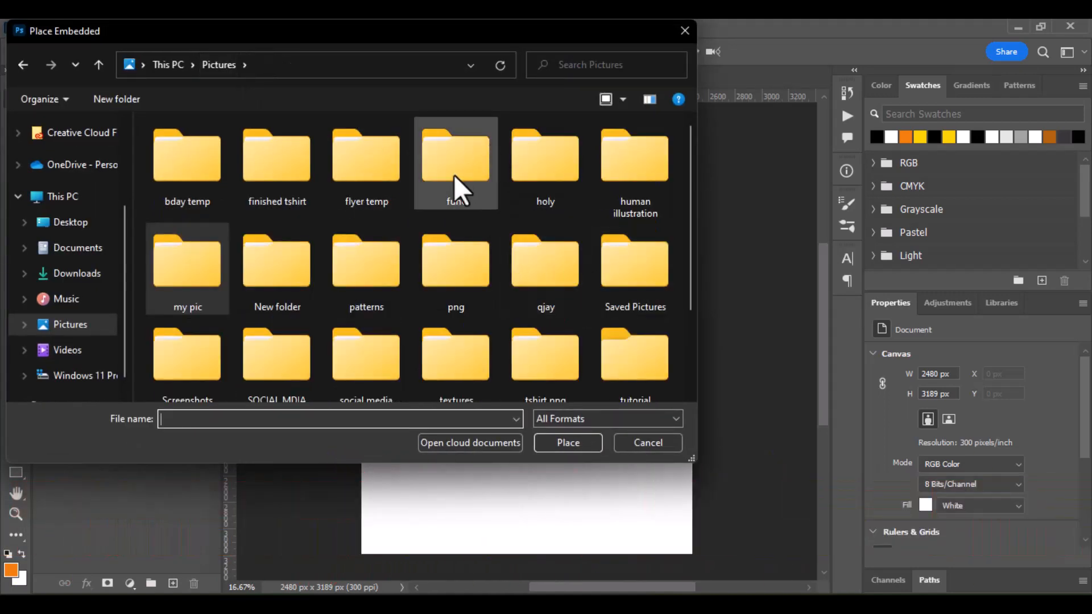
{"action": "double_click", "coordinate": [627, 176]}
{"action": "scroll", "coordinate": [493, 245], "scroll_direction": "down", "scroll_amount": 10}
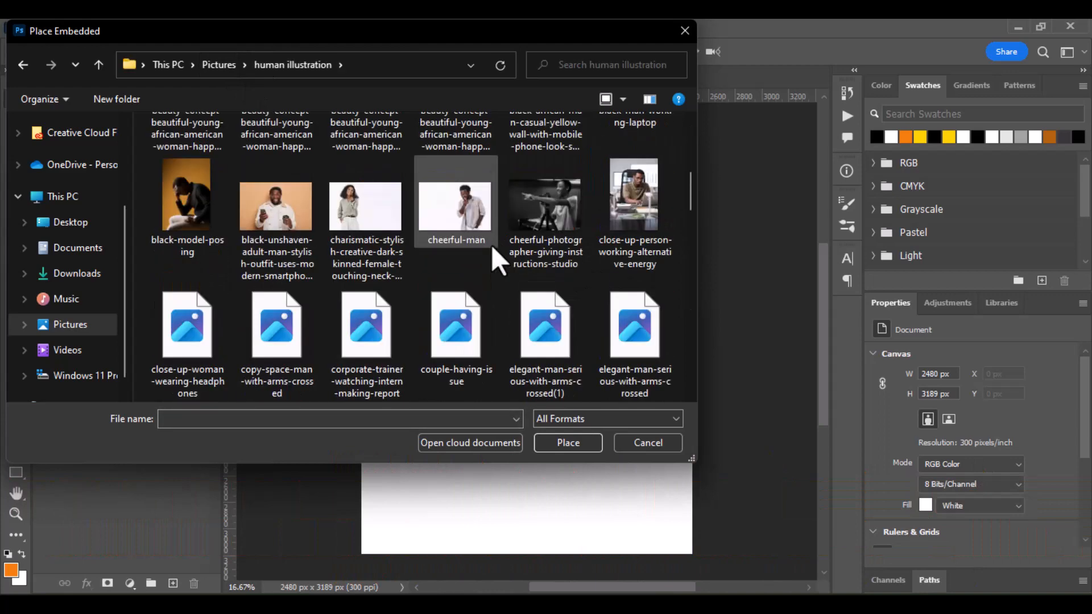
{"action": "scroll", "coordinate": [493, 248], "scroll_direction": "down", "scroll_amount": 10}
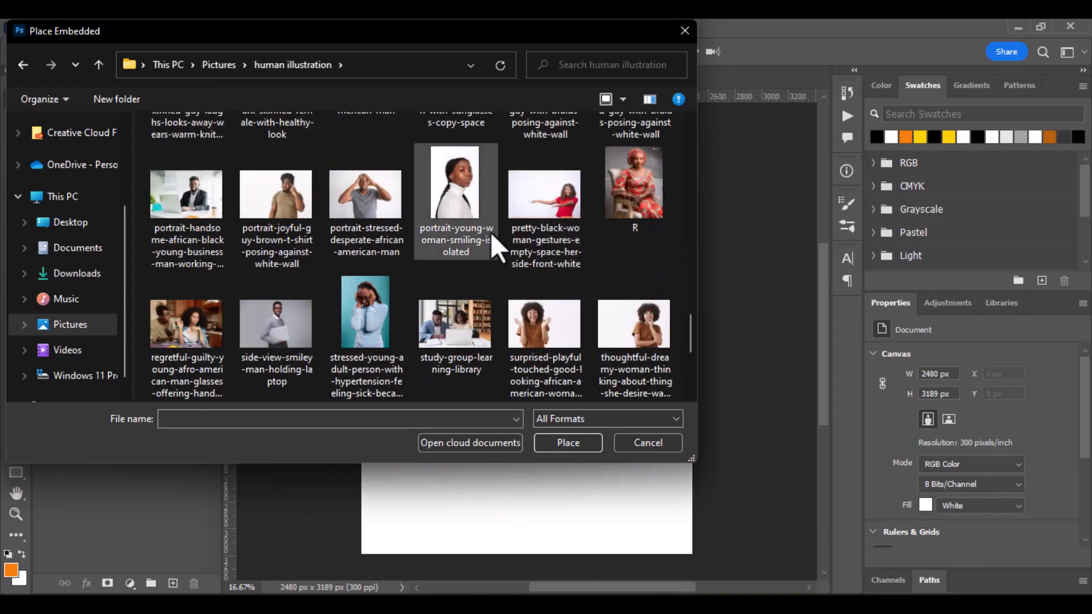
{"action": "scroll", "coordinate": [456, 256], "scroll_direction": "up", "scroll_amount": 5}
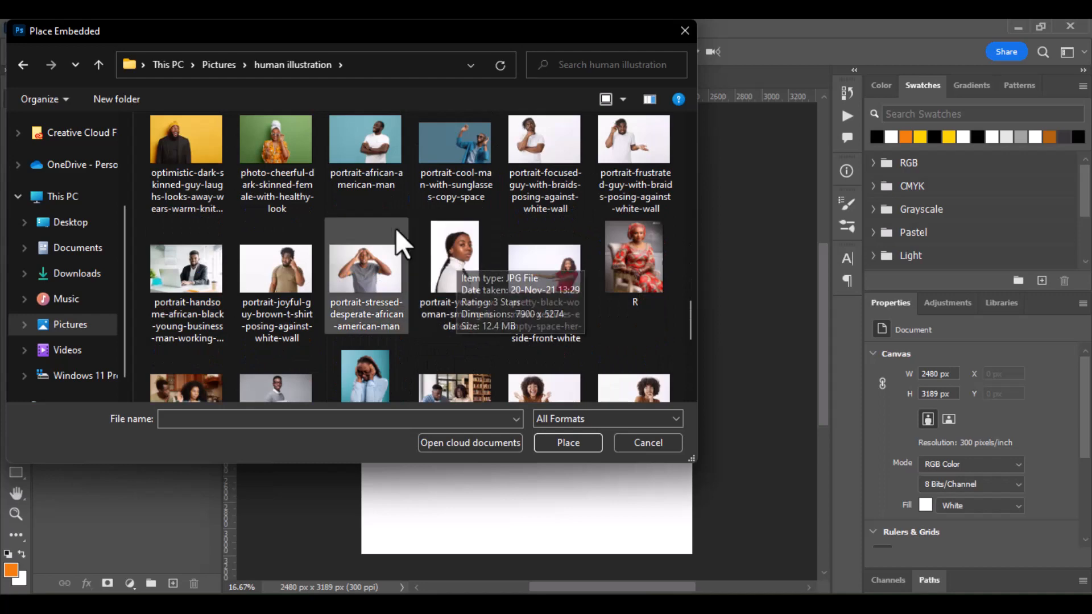
{"action": "scroll", "coordinate": [432, 197], "scroll_direction": "up", "scroll_amount": 10}
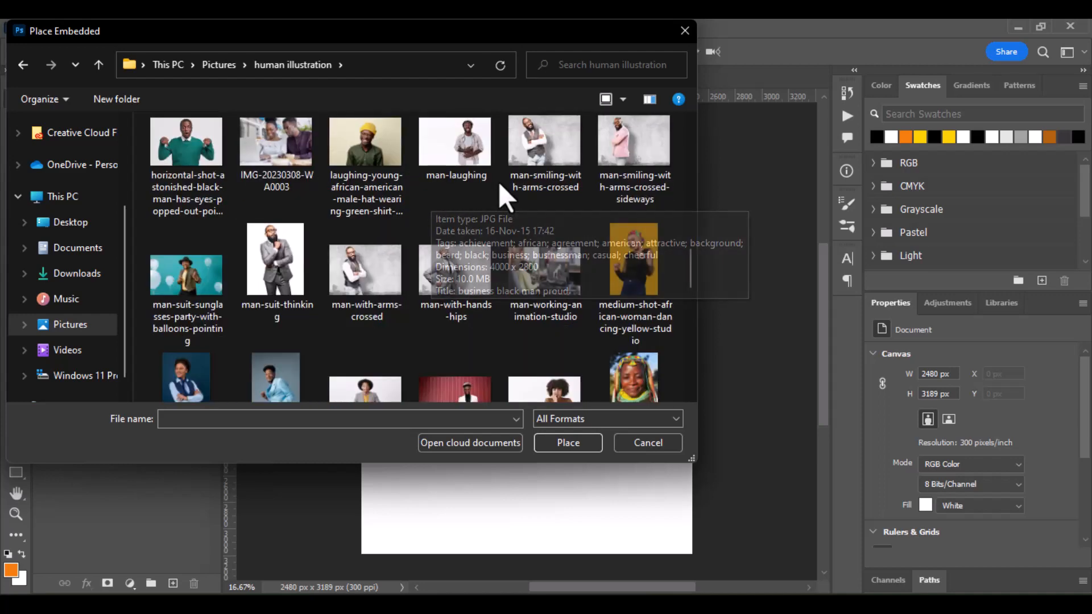
{"action": "scroll", "coordinate": [569, 210], "scroll_direction": "up", "scroll_amount": 2}
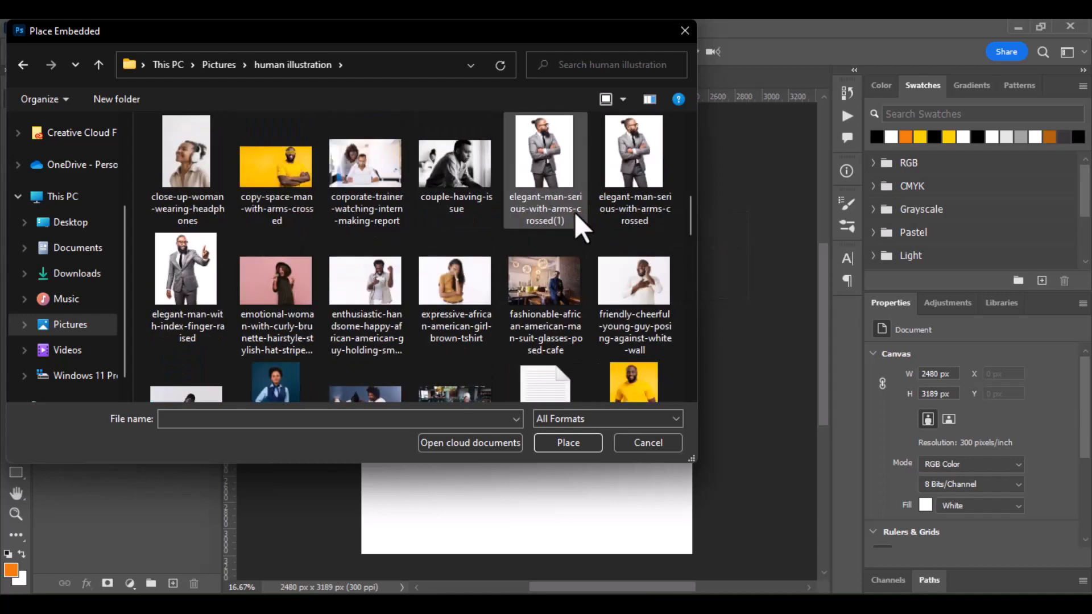
{"action": "left_click", "coordinate": [276, 164]}
{"action": "double_click", "coordinate": [275, 161]}
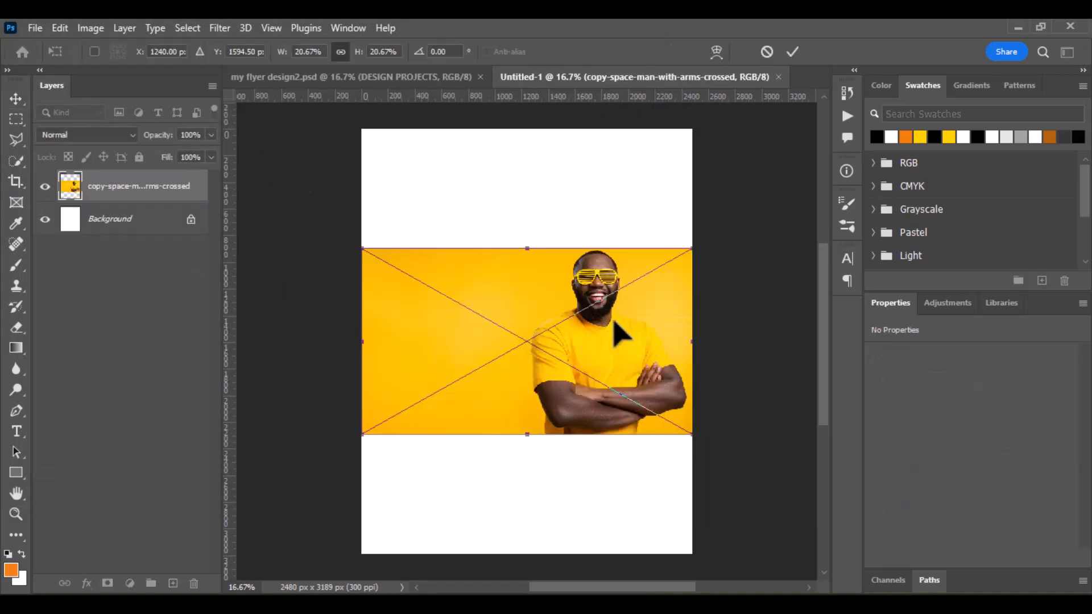
{"action": "left_click", "coordinate": [793, 51]}
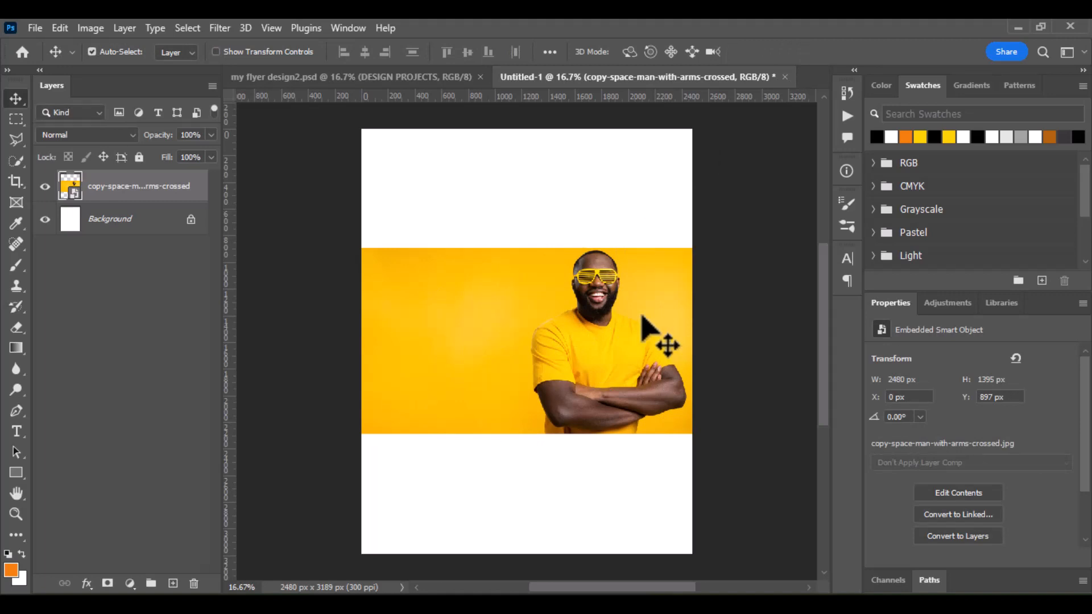
- Select the man in the placed photo as the subject and open the selection in Select and Mask
{"action": "left_click", "coordinate": [222, 32]}
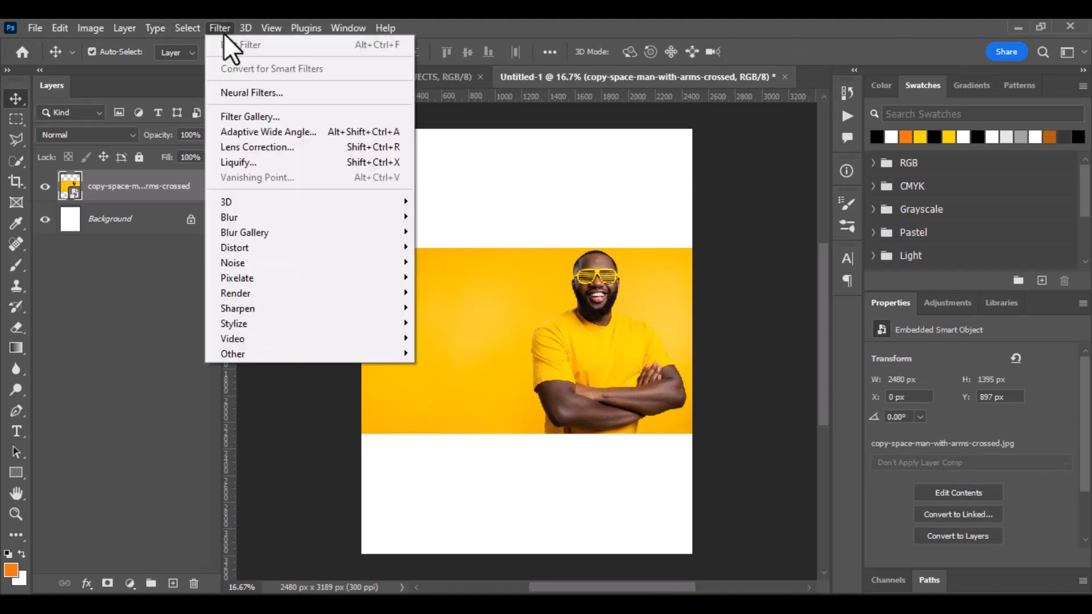
{"action": "mouse_move", "coordinate": [186, 32]}
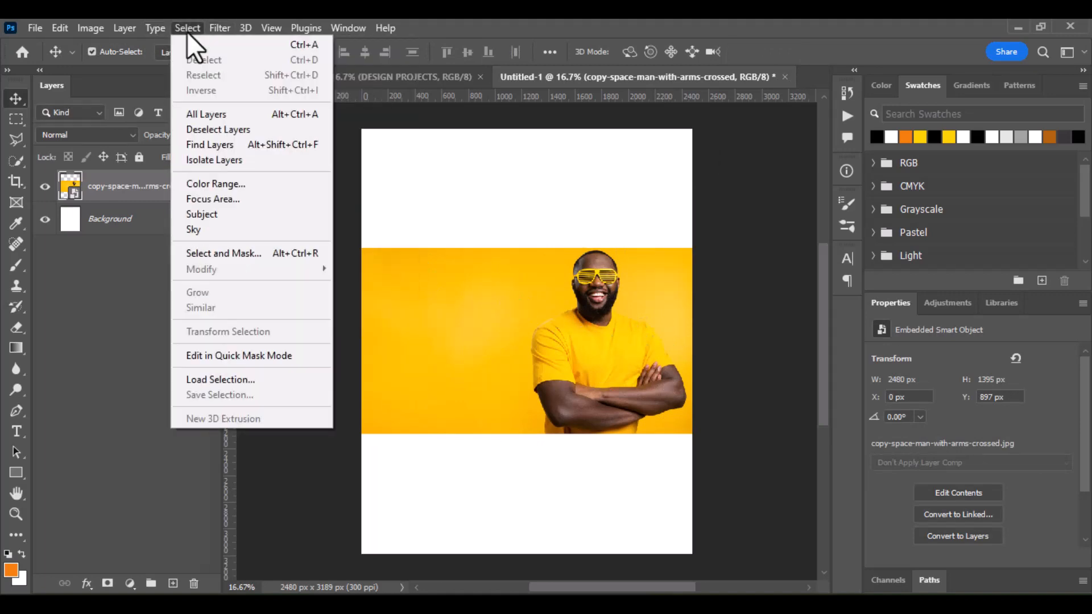
{"action": "left_click", "coordinate": [220, 218]}
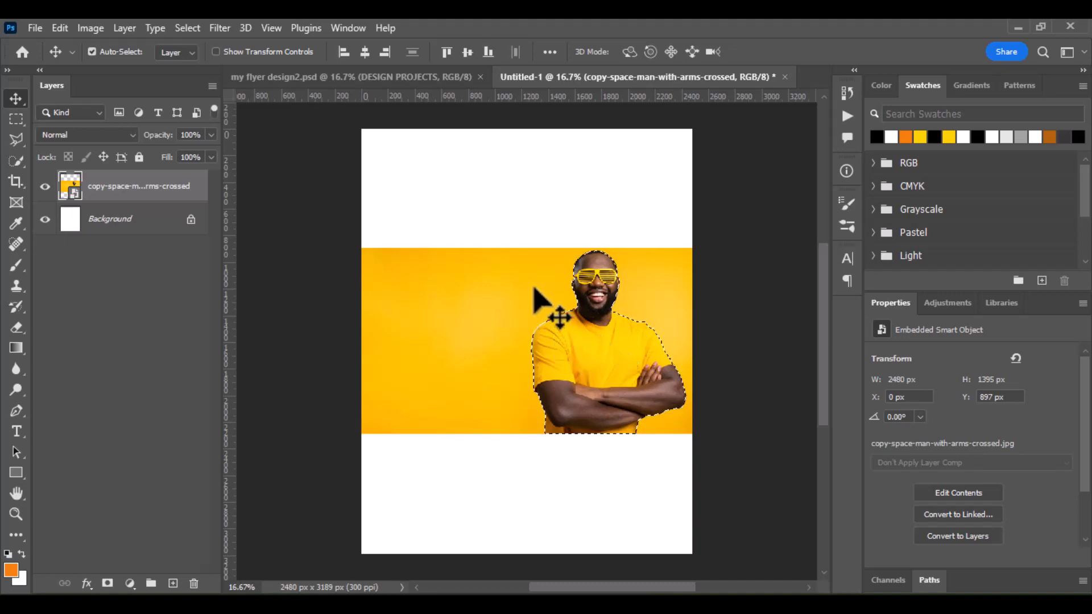
{"action": "left_click", "coordinate": [188, 28]}
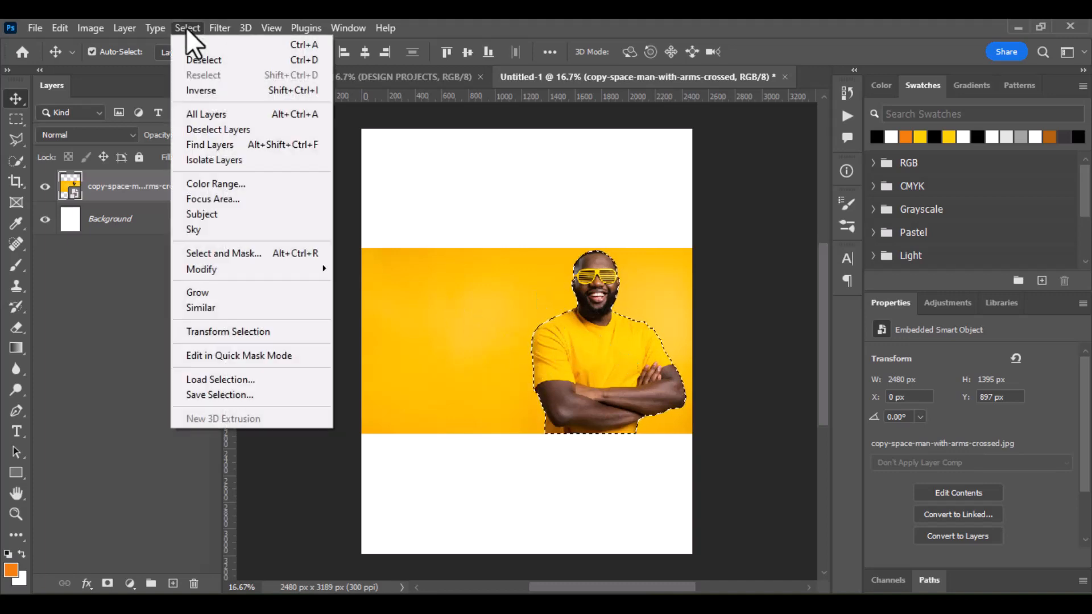
{"action": "left_click", "coordinate": [249, 255]}
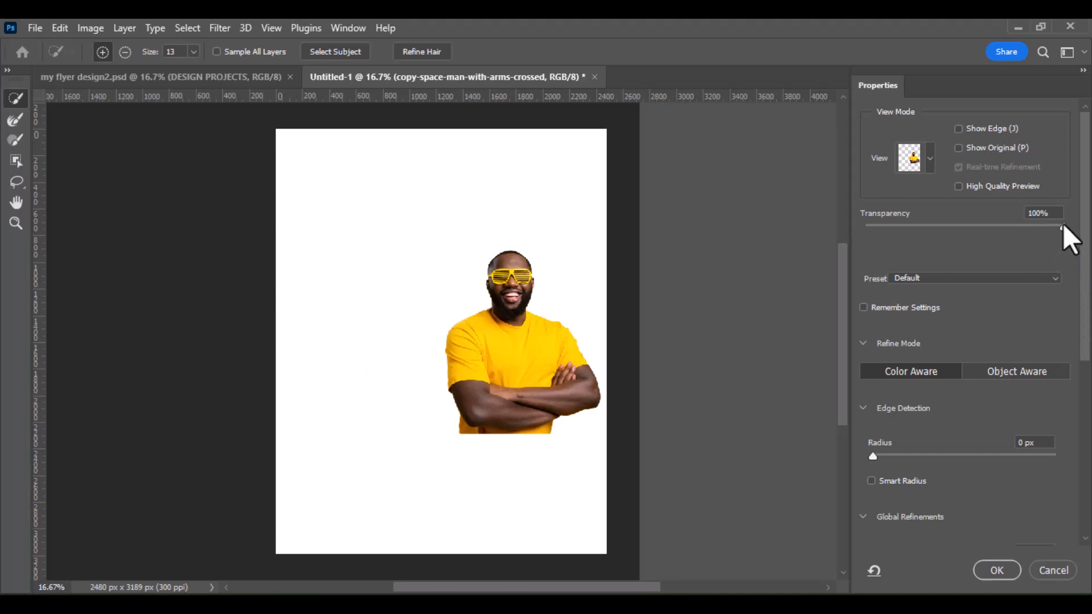
- Preview the cutout against the original photo by lowering the transparency to 27% and restoring it to the maximum
{"action": "left_click_drag", "start_coordinate": [1064, 226], "coordinate": [987, 232]}
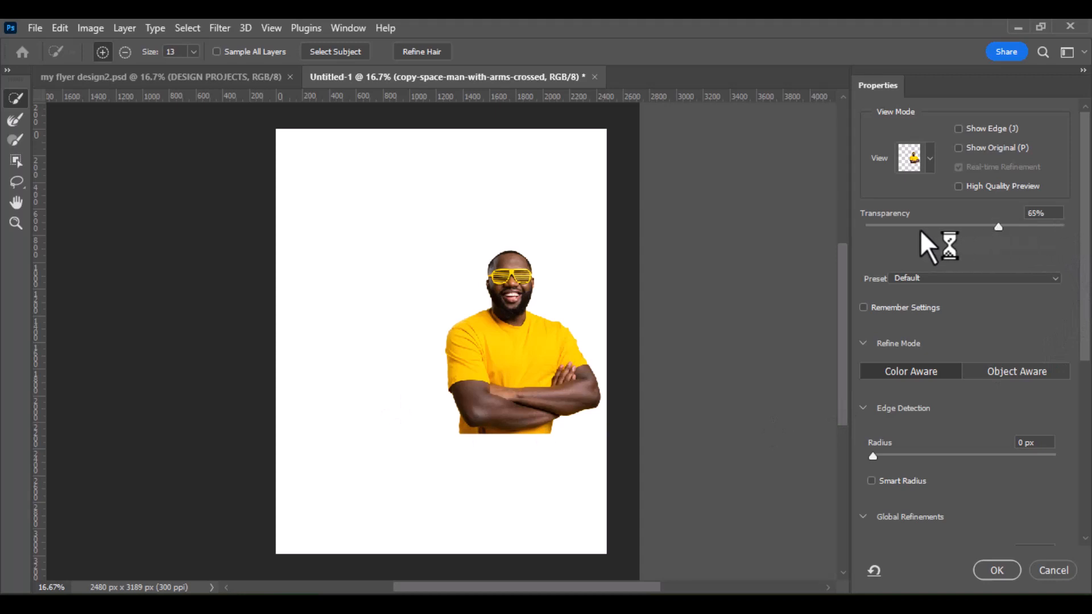
{"action": "left_click_drag", "start_coordinate": [920, 229], "coordinate": [917, 230]}
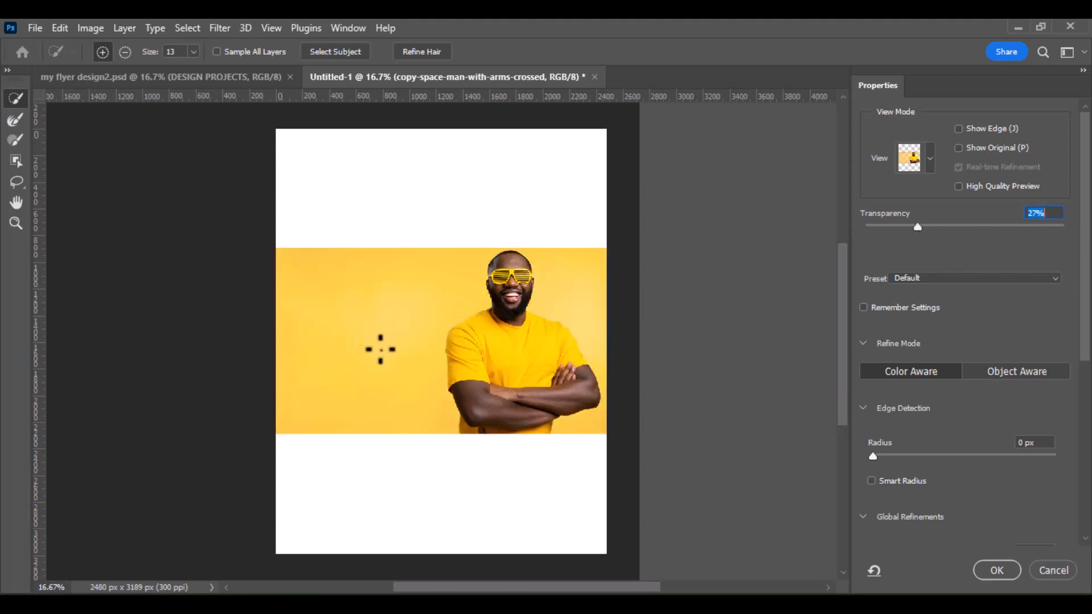
{"action": "left_click_drag", "start_coordinate": [917, 230], "coordinate": [1080, 243]}
- Output the subject selection to a new layer
{"action": "scroll", "coordinate": [961, 426], "scroll_direction": "down", "scroll_amount": 1}
{"action": "scroll", "coordinate": [963, 435], "scroll_direction": "down", "scroll_amount": 5}
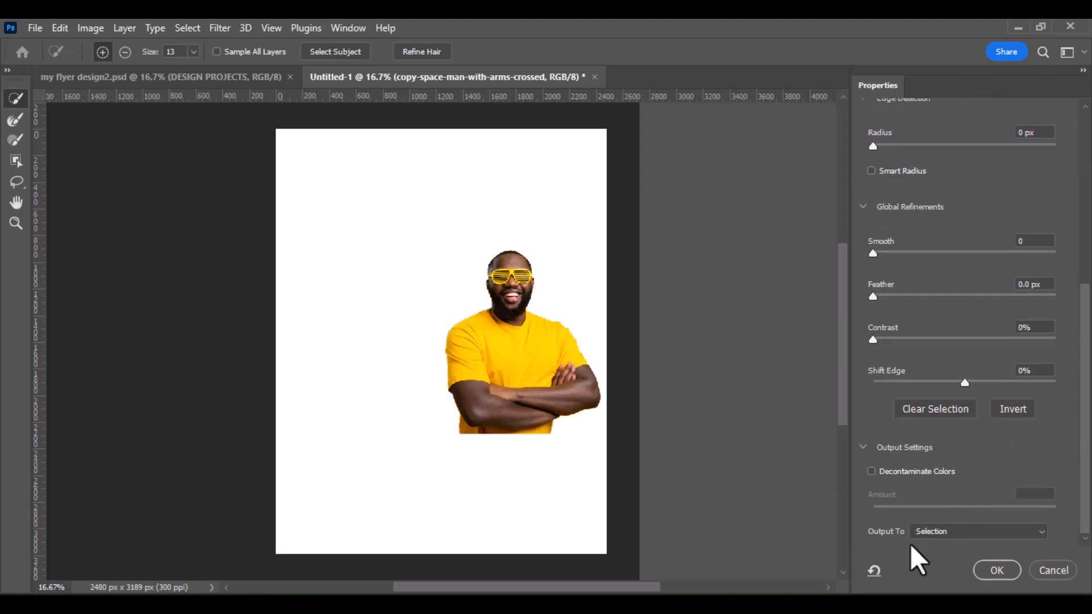
{"action": "left_click", "coordinate": [933, 532]}
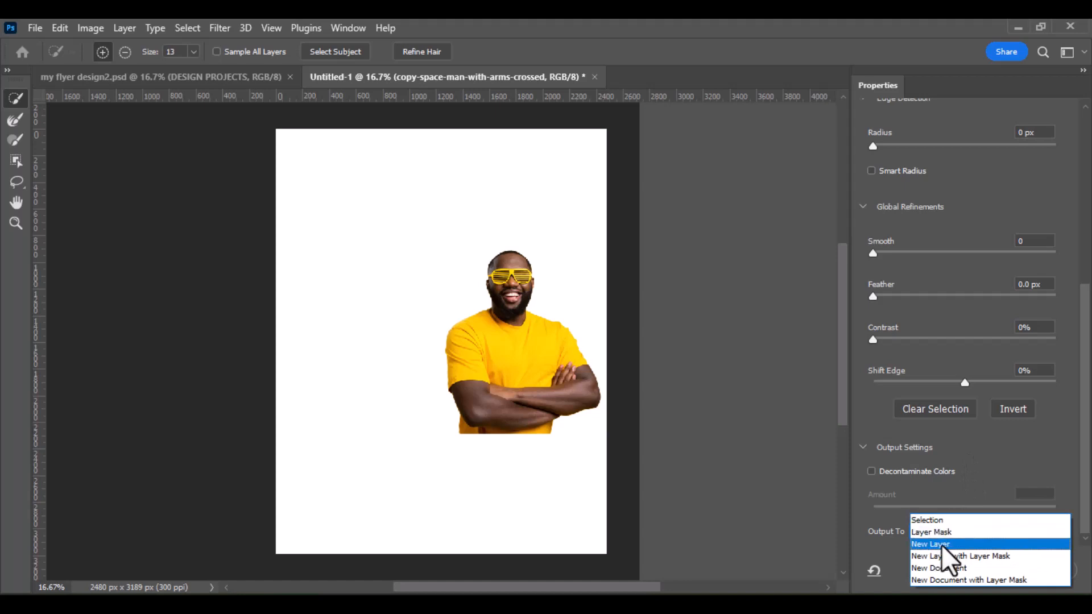
{"action": "left_click", "coordinate": [956, 545]}
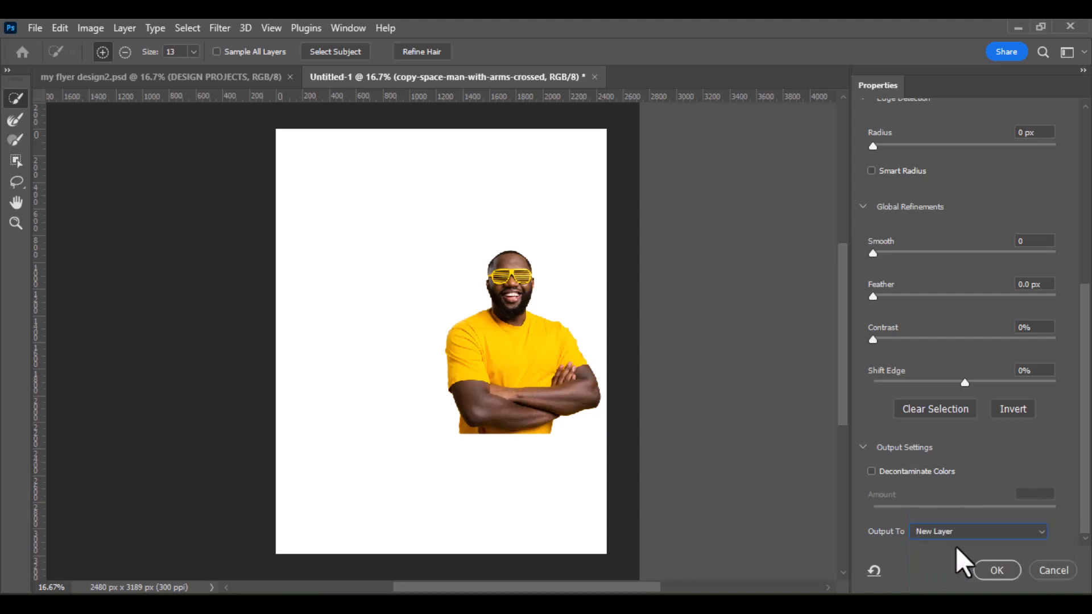
{"action": "left_click", "coordinate": [995, 570]}
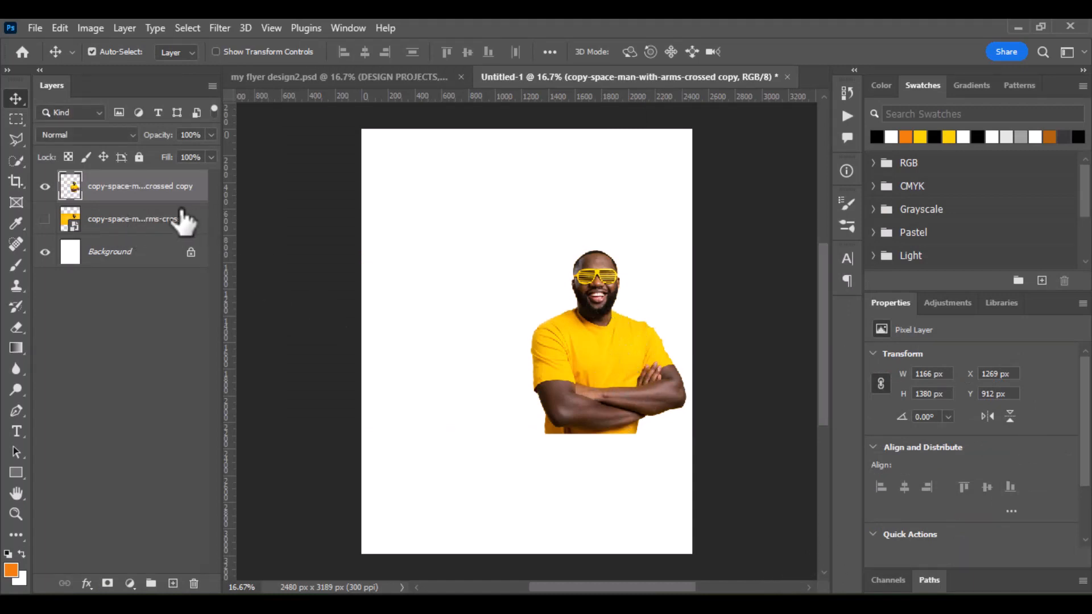
- Compare the original photo with the cutout by toggling the visibility of the two layers
{"action": "left_click", "coordinate": [45, 187]}
{"action": "left_click", "coordinate": [45, 219]}
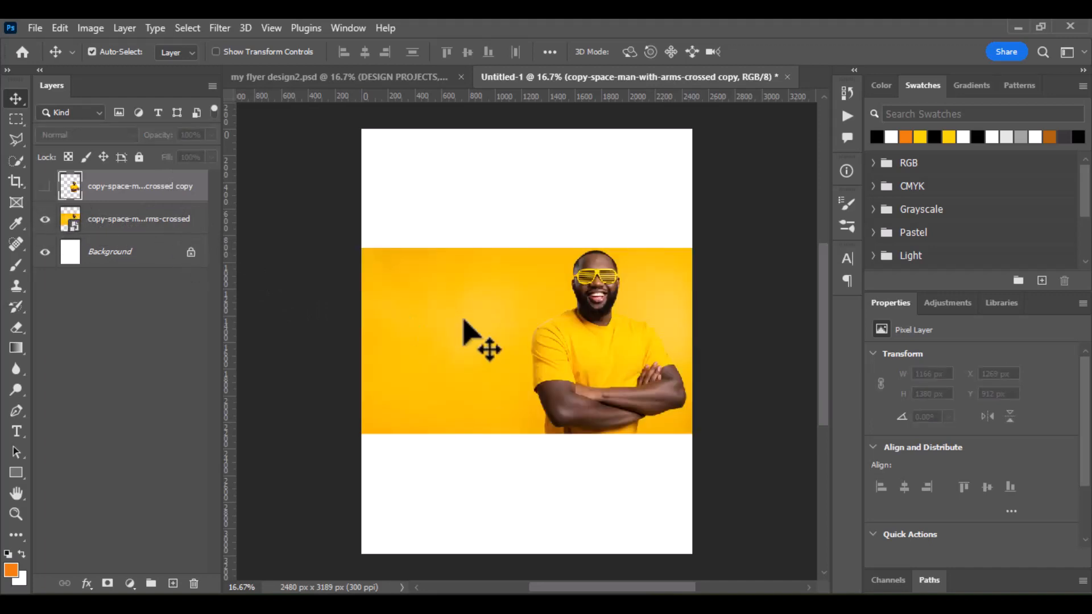
{"action": "left_click", "coordinate": [43, 186]}
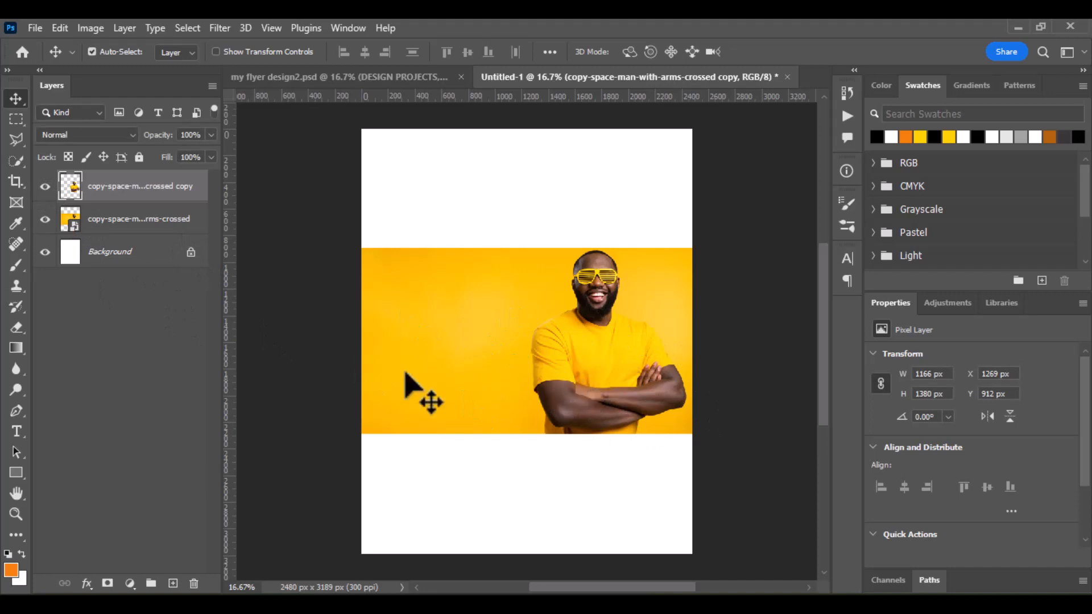
- Hide the original photo layer and delete it, keeping the cutout layer
{"action": "left_click", "coordinate": [45, 220]}
{"action": "left_click", "coordinate": [136, 226]}
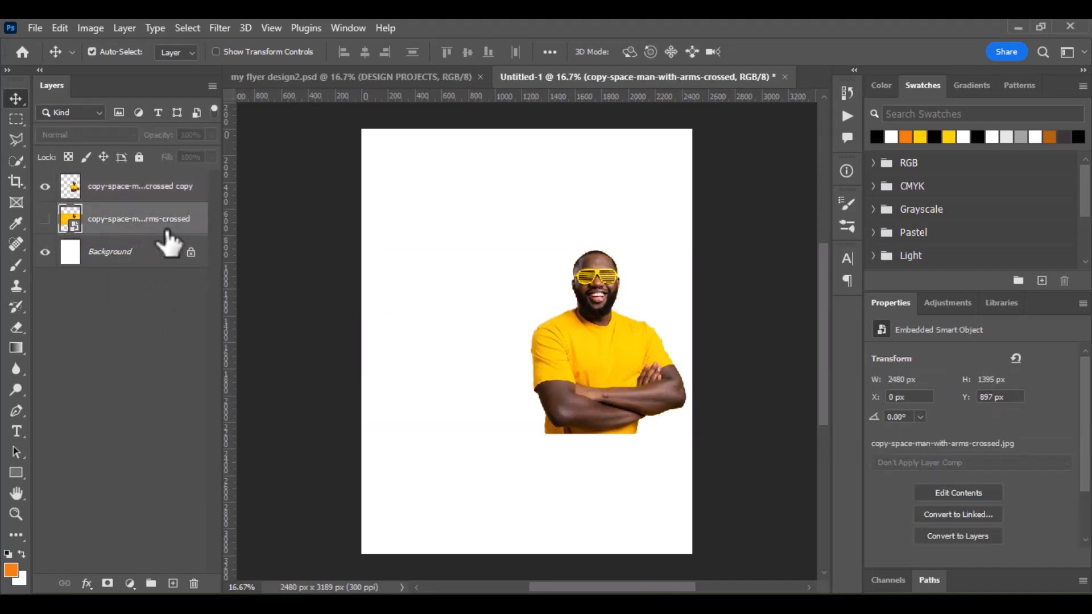
{"action": "key", "text": "Delete"}
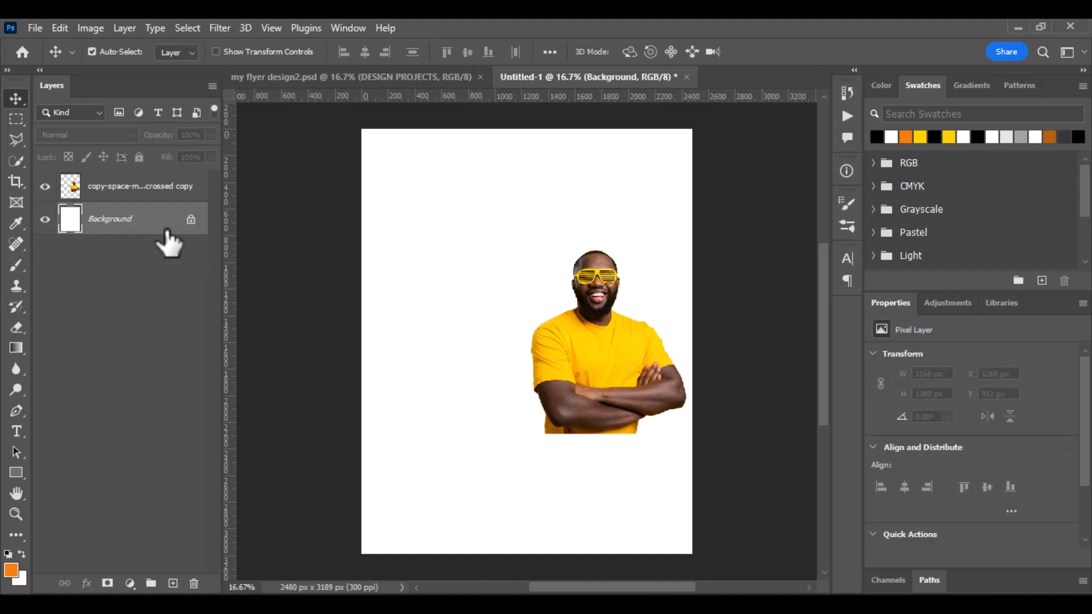
- Scale the man cutout layer proportionally to about 149% with Free Transform, extending it downward
{"action": "left_click", "coordinate": [137, 188]}
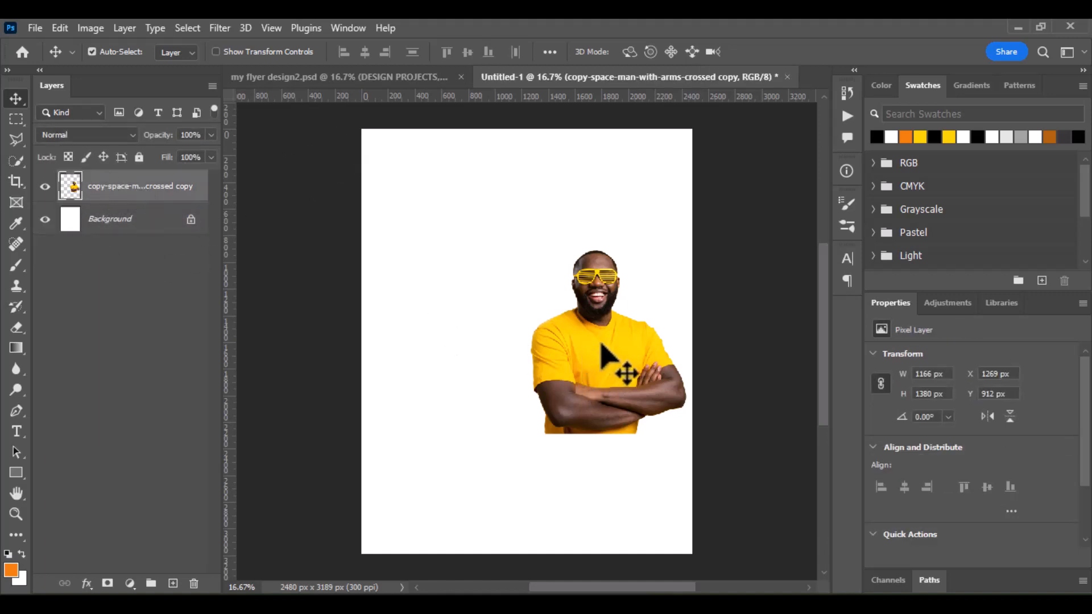
{"action": "key", "text": "ctrl"}
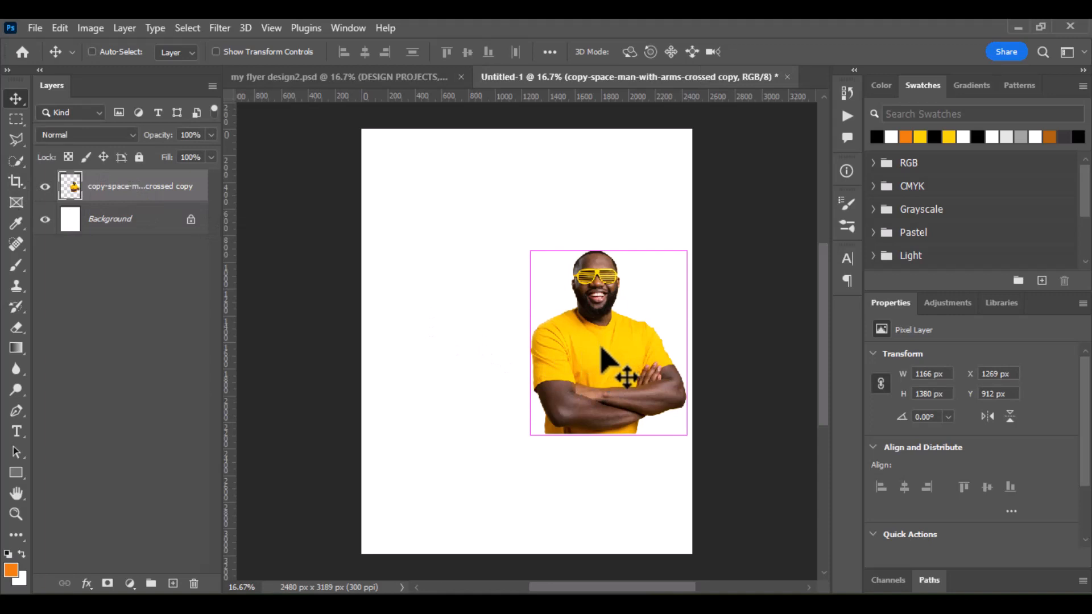
{"action": "key", "text": "ctrl+t"}
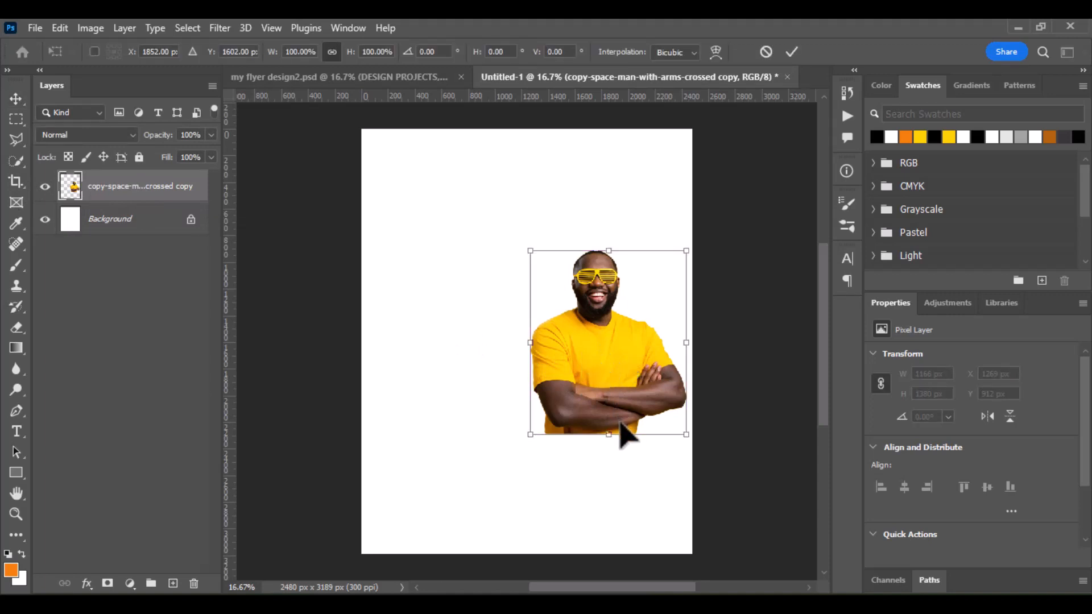
{"action": "left_click_drag", "start_coordinate": [610, 435], "coordinate": [609, 523]}
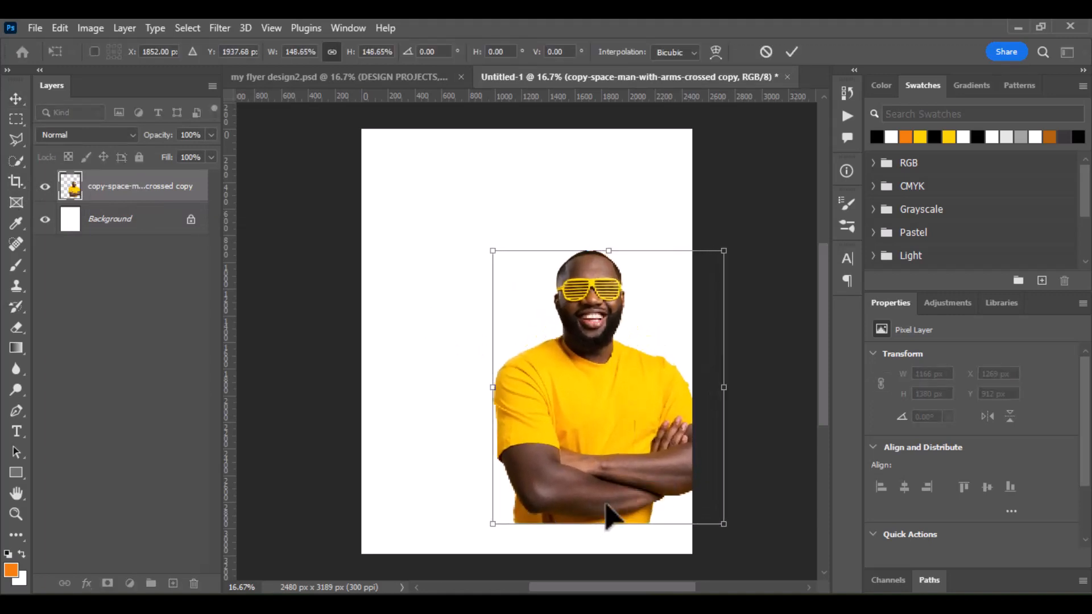
{"action": "left_click", "coordinate": [792, 51]}
- Flip the man cutout horizontally and move it to the page's lower right, at about X 925 px, Y 1138 px
{"action": "left_click", "coordinate": [988, 418]}
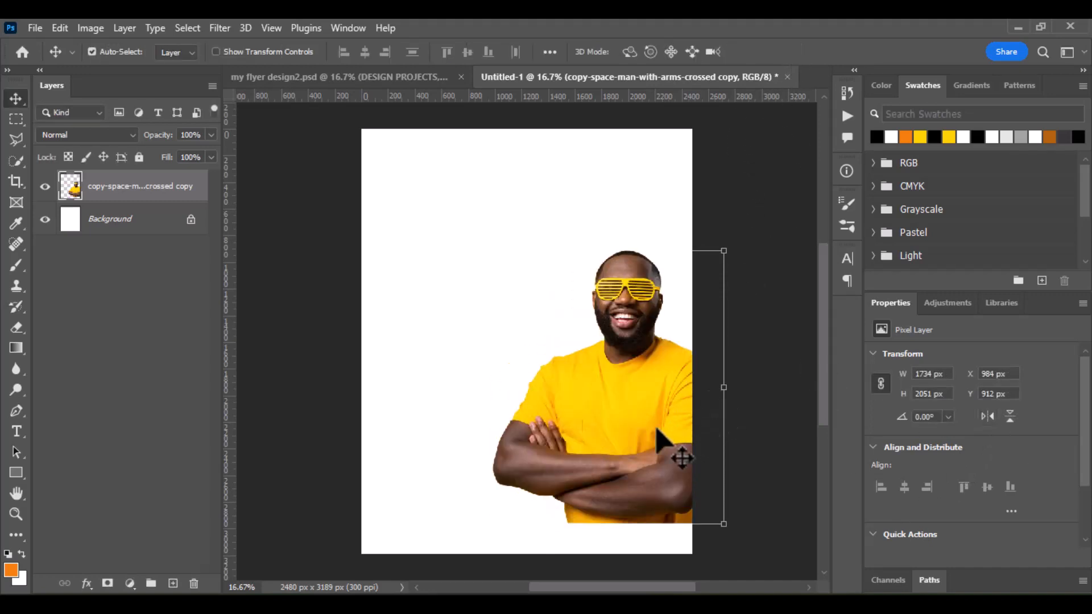
{"action": "left_click_drag", "start_coordinate": [685, 454], "coordinate": [646, 457]}
{"action": "scroll", "coordinate": [512, 398], "scroll_direction": "up", "scroll_amount": 1}
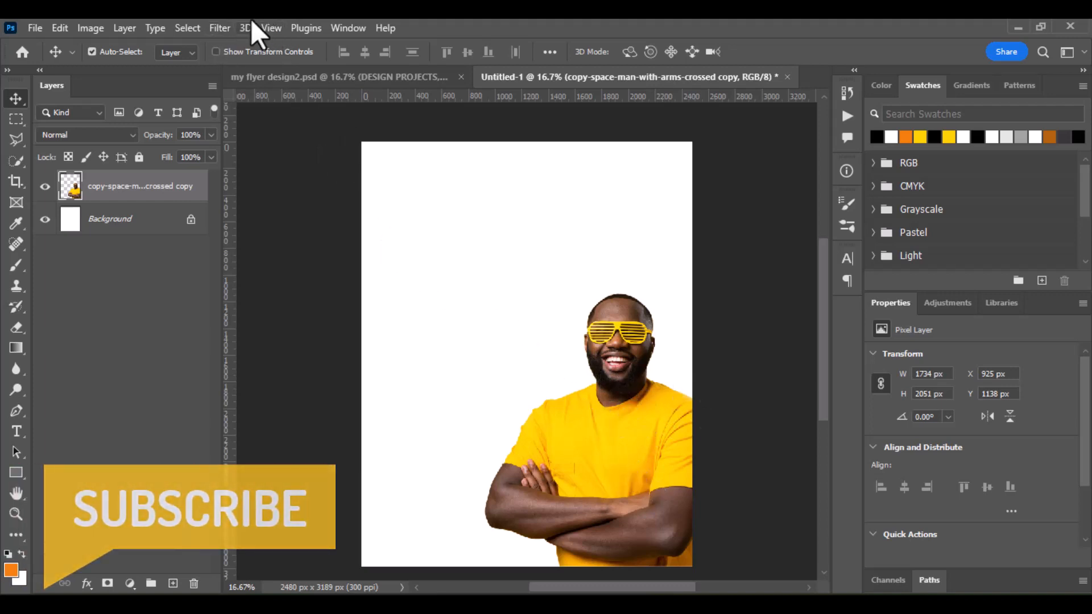
- Sharpen the man cutout with Smart Sharpen, raising the amount to slightly above 224%
{"action": "left_click", "coordinate": [217, 27]}
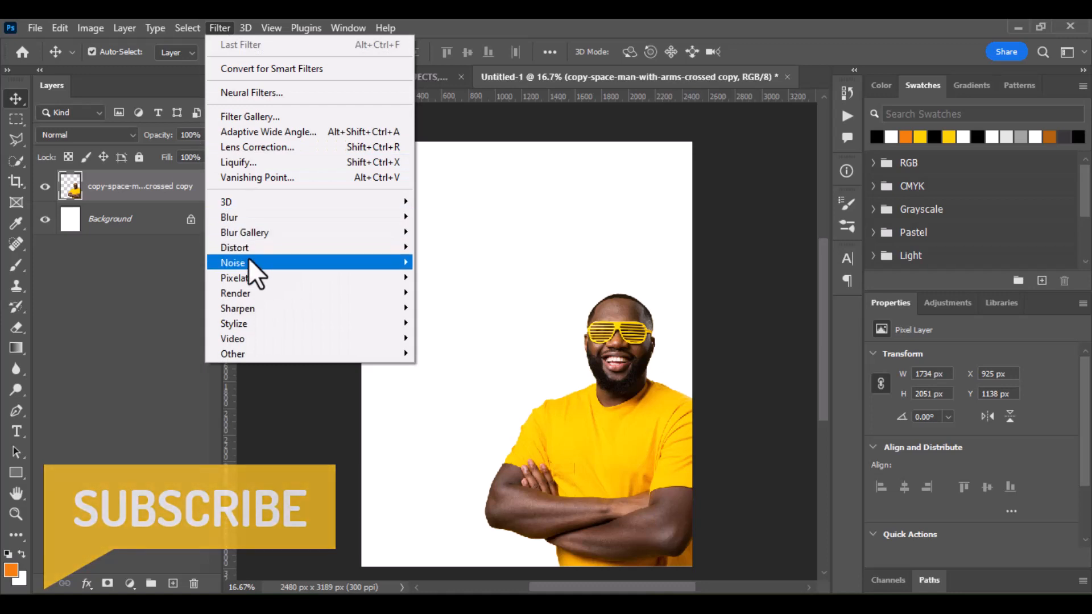
{"action": "mouse_move", "coordinate": [255, 305]}
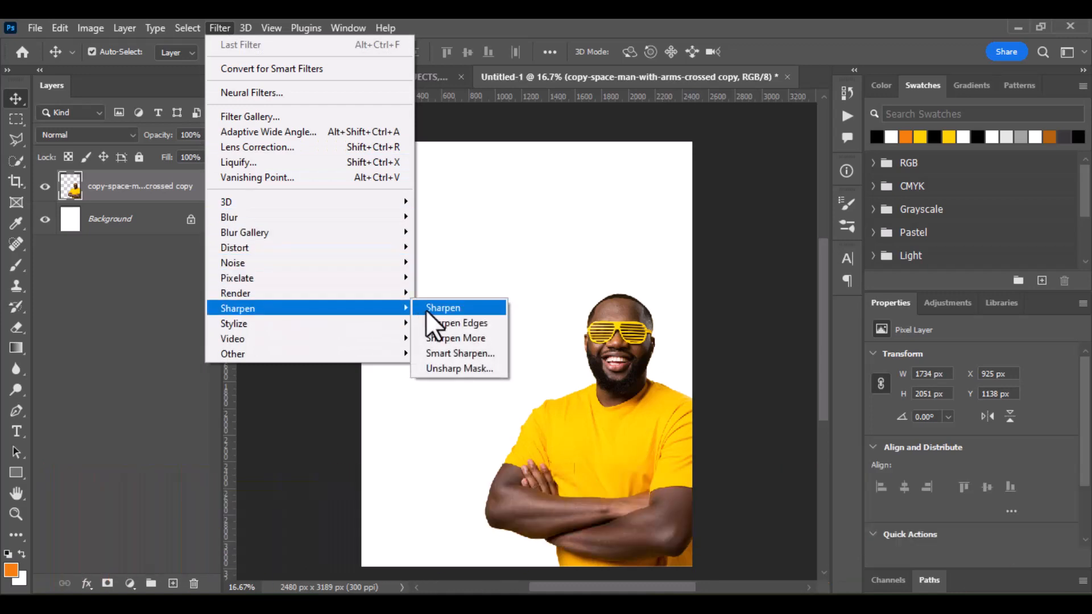
{"action": "left_click", "coordinate": [438, 354]}
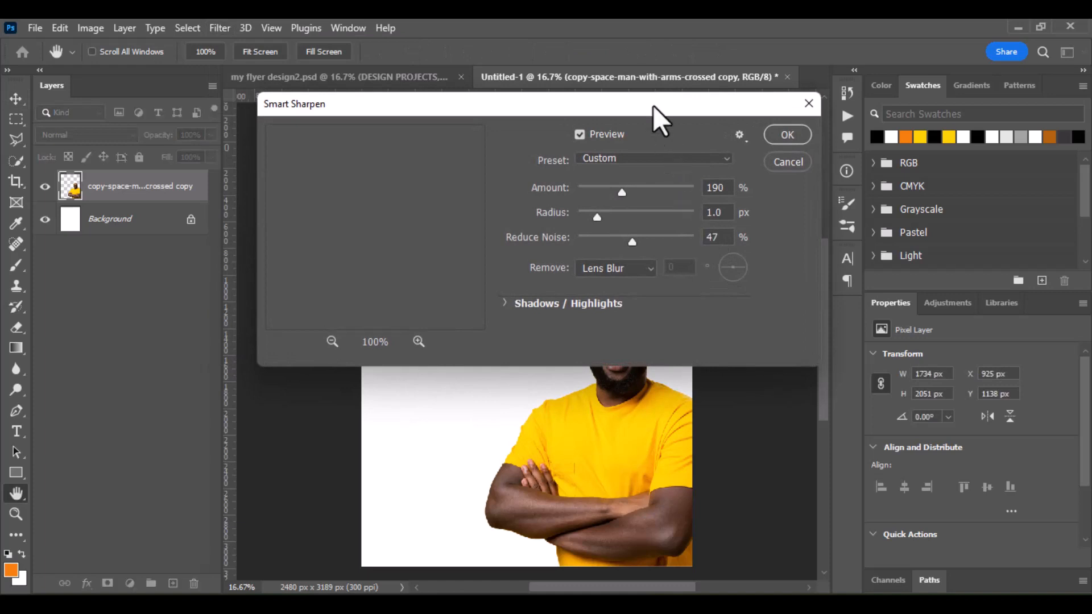
{"action": "left_click_drag", "start_coordinate": [653, 104], "coordinate": [410, 93]}
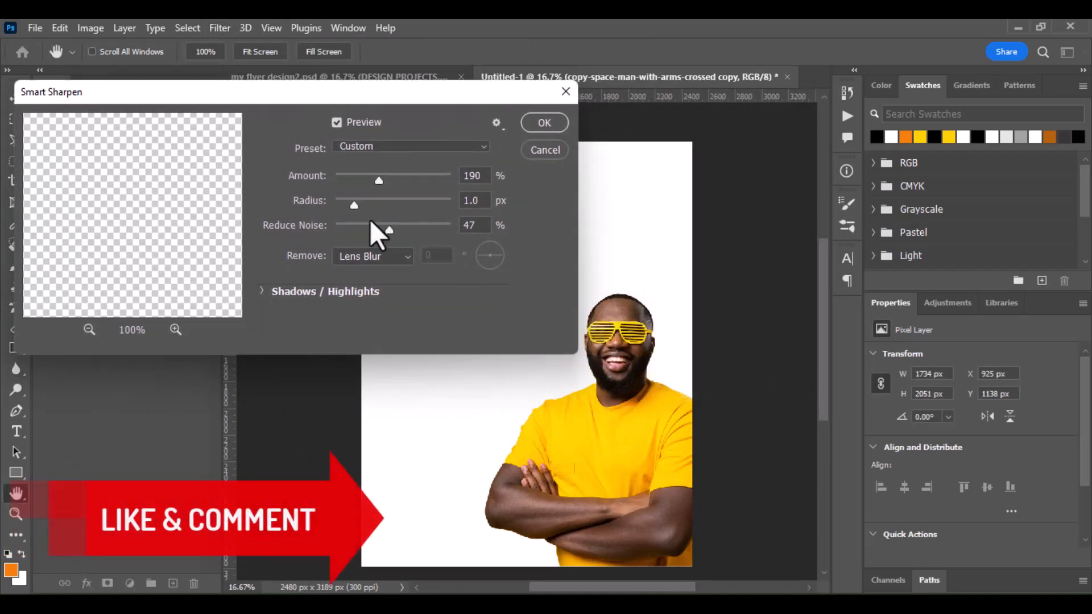
{"action": "left_click", "coordinate": [377, 177]}
{"action": "left_click_drag", "start_coordinate": [379, 176], "coordinate": [388, 178]}
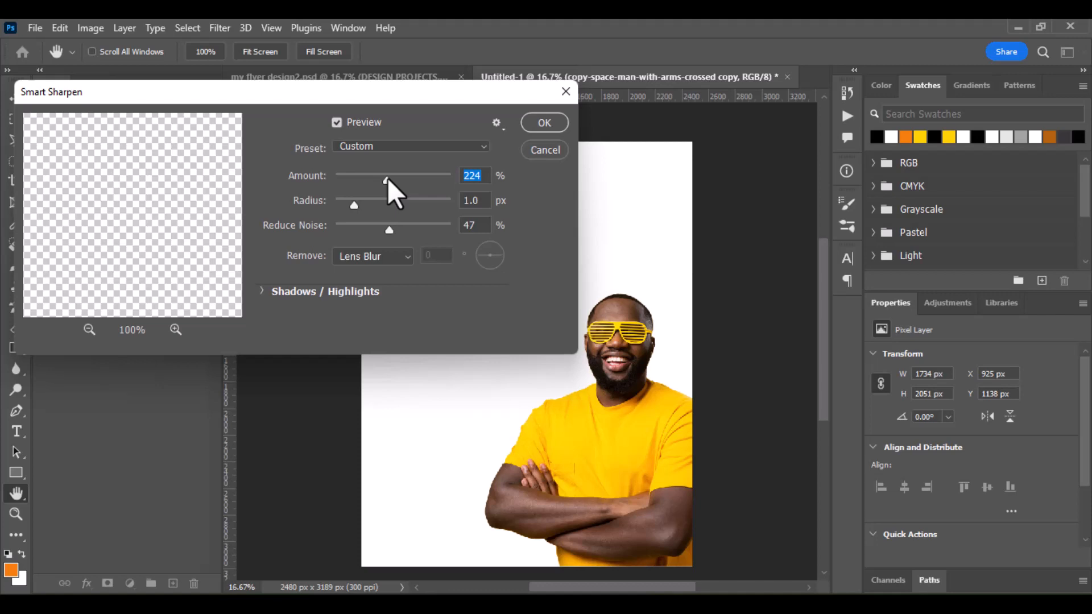
{"action": "left_click_drag", "start_coordinate": [387, 179], "coordinate": [390, 179]}
{"action": "left_click", "coordinate": [535, 123]}
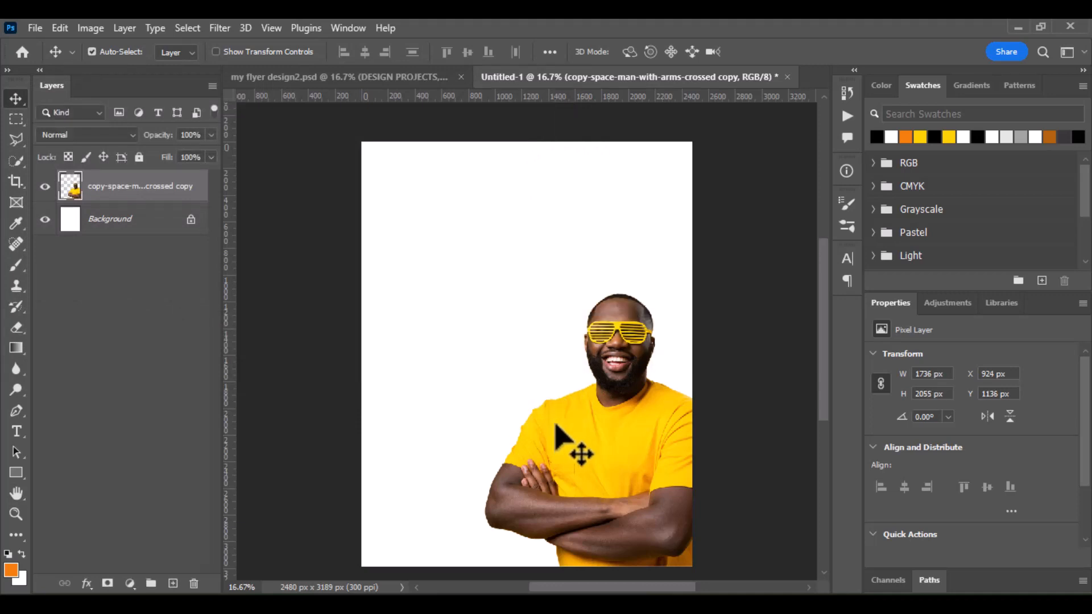
- Place the black-and-white geometric pattern image as embedded and scale it proportionally to about 382% to cover the whole page
{"action": "scroll", "coordinate": [640, 366], "scroll_direction": "up", "scroll_amount": 5}
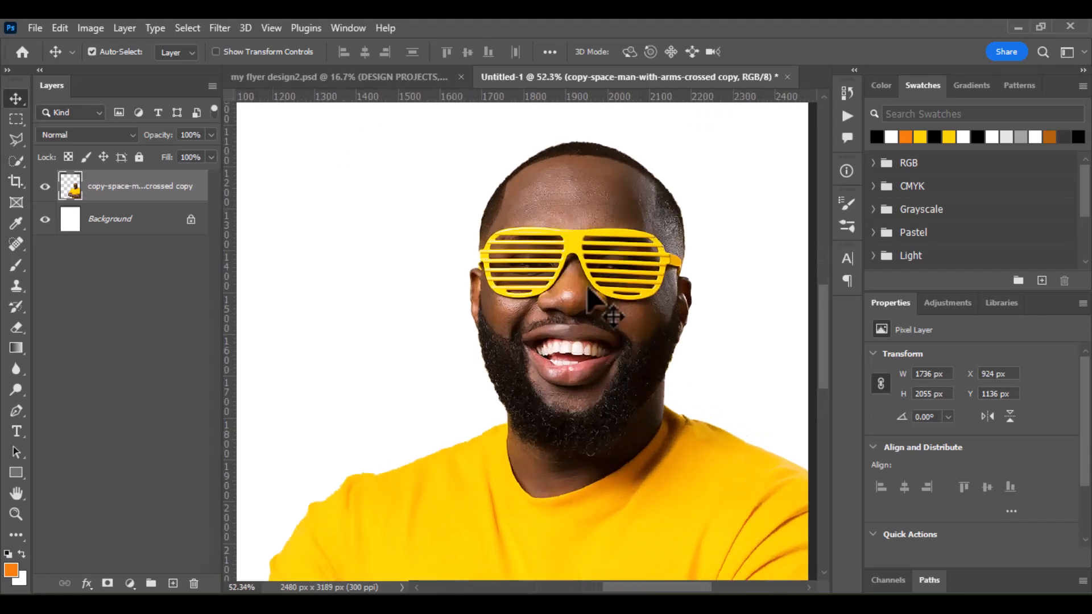
{"action": "scroll", "coordinate": [600, 231], "scroll_direction": "up", "scroll_amount": 3}
{"action": "scroll", "coordinate": [599, 227], "scroll_direction": "down", "scroll_amount": 6}
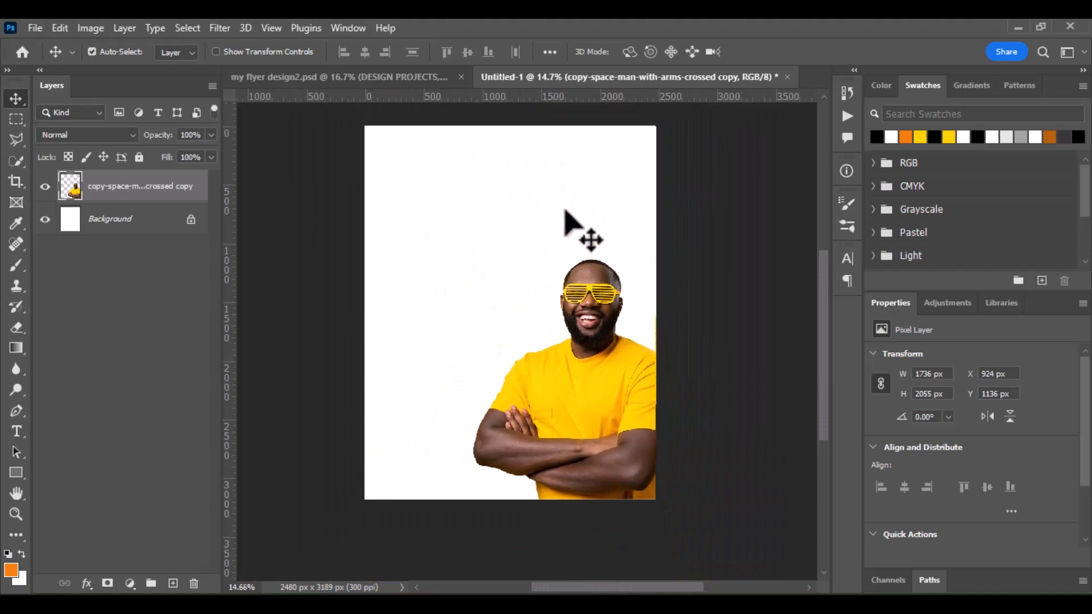
{"action": "scroll", "coordinate": [472, 227], "scroll_direction": "up", "scroll_amount": 1}
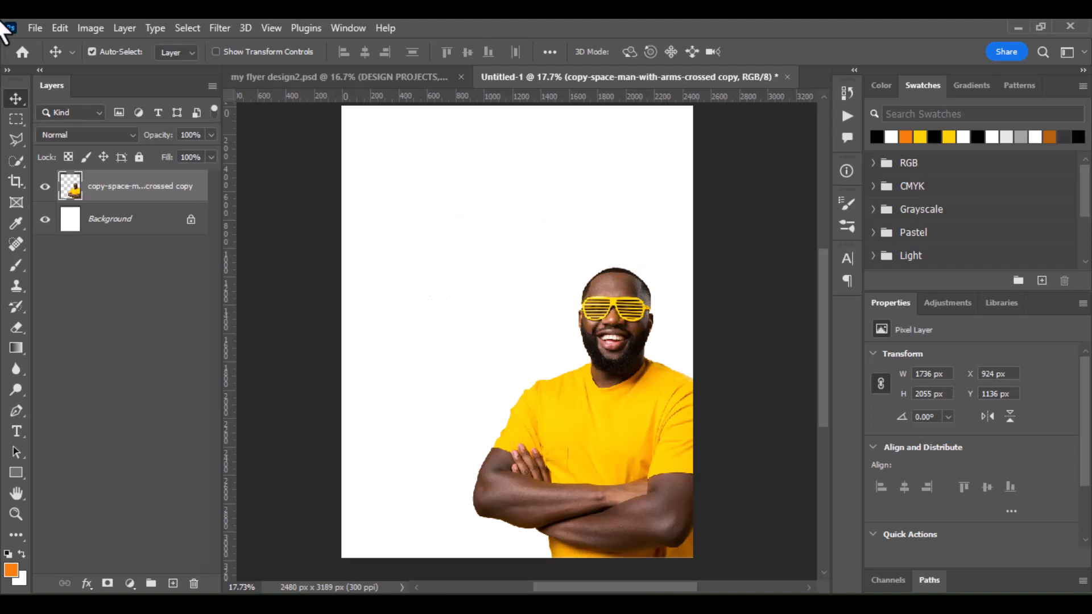
{"action": "left_click", "coordinate": [36, 28]}
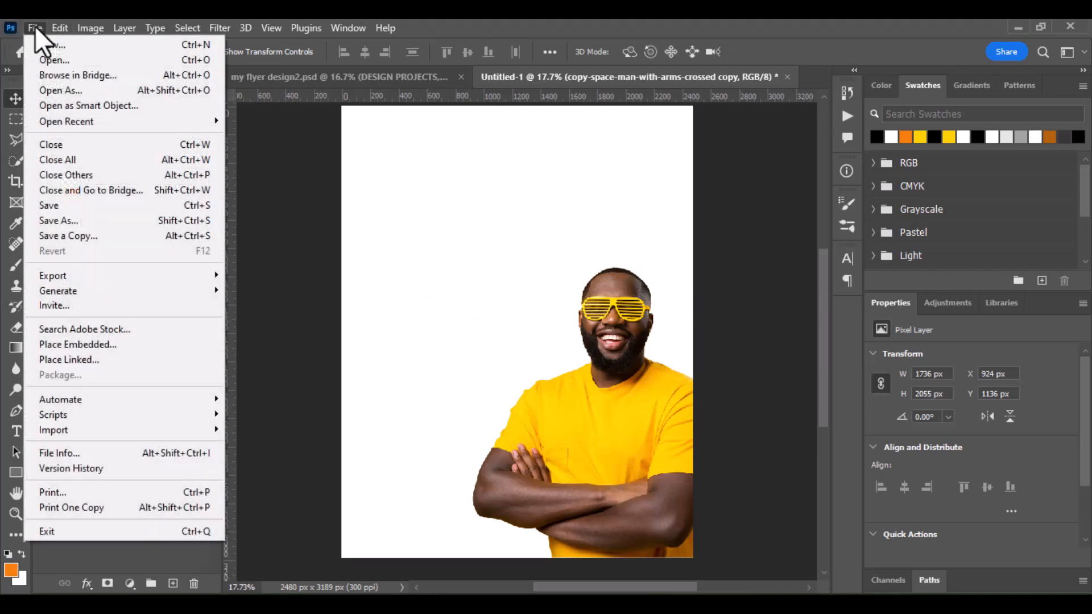
{"action": "left_click", "coordinate": [119, 348]}
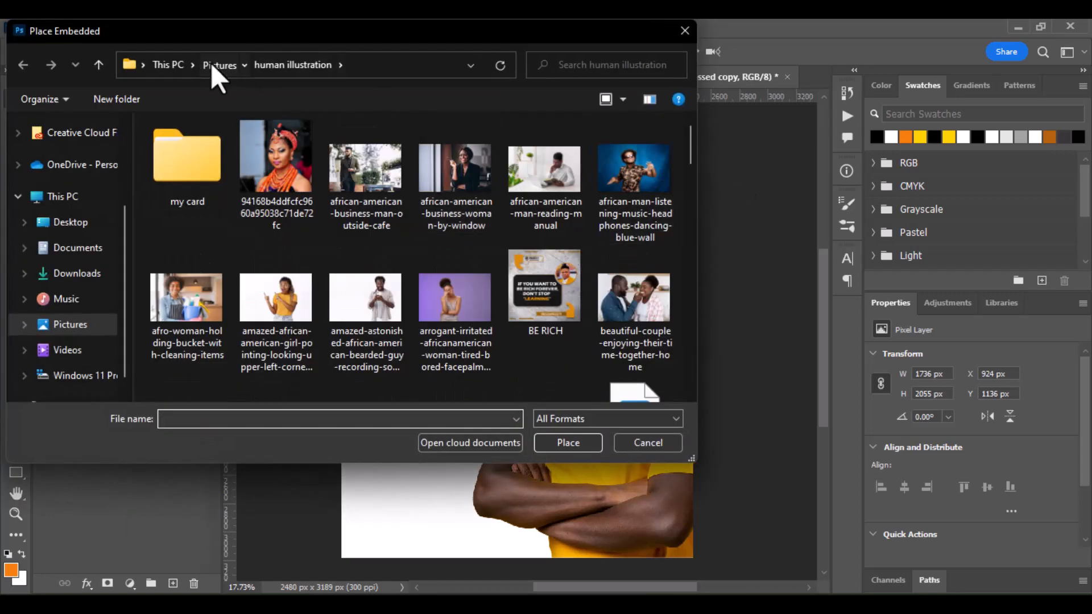
{"action": "left_click", "coordinate": [210, 62]}
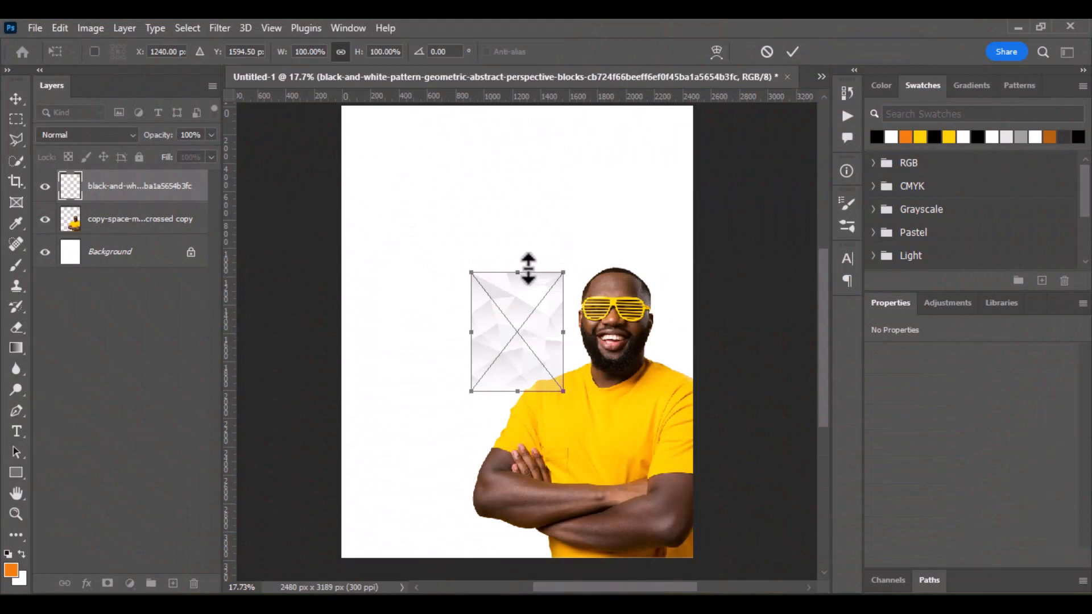
{"action": "left_click_drag", "start_coordinate": [528, 268], "coordinate": [529, 106]}
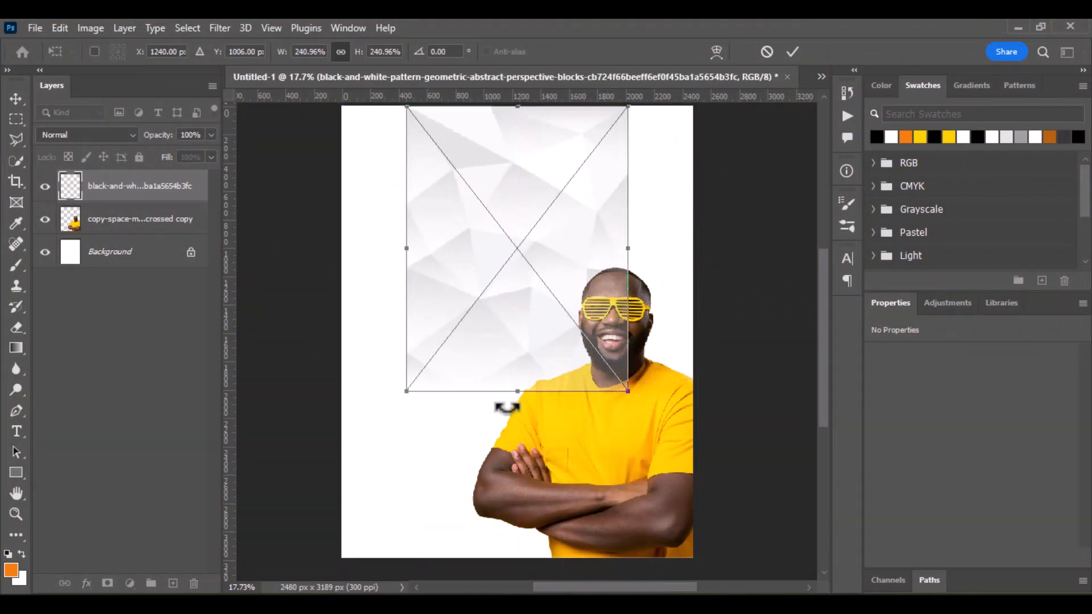
{"action": "left_click_drag", "start_coordinate": [519, 390], "coordinate": [495, 563]}
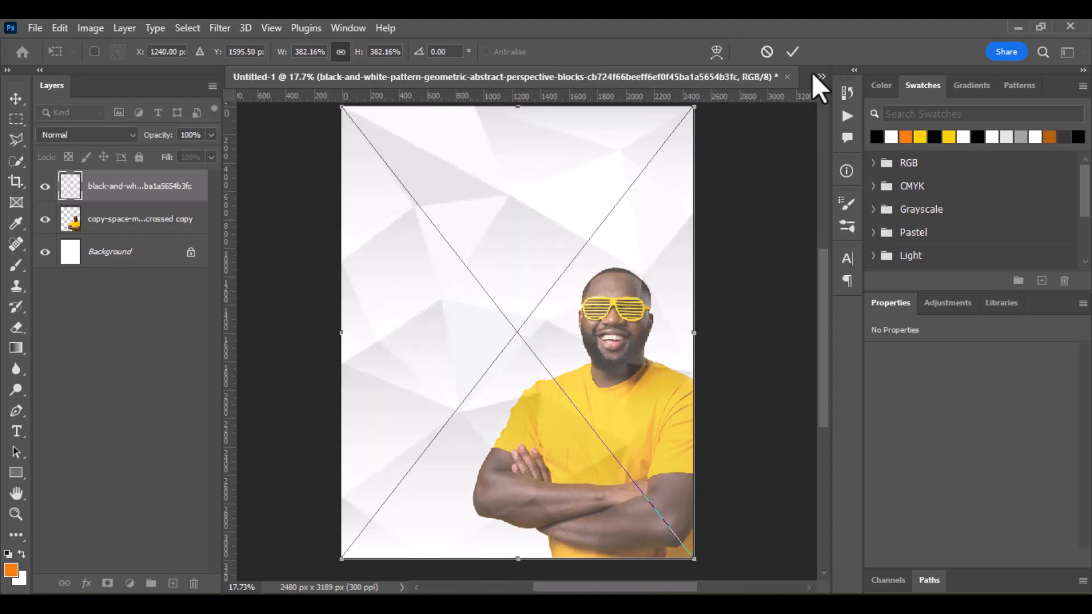
{"action": "left_click", "coordinate": [792, 52]}
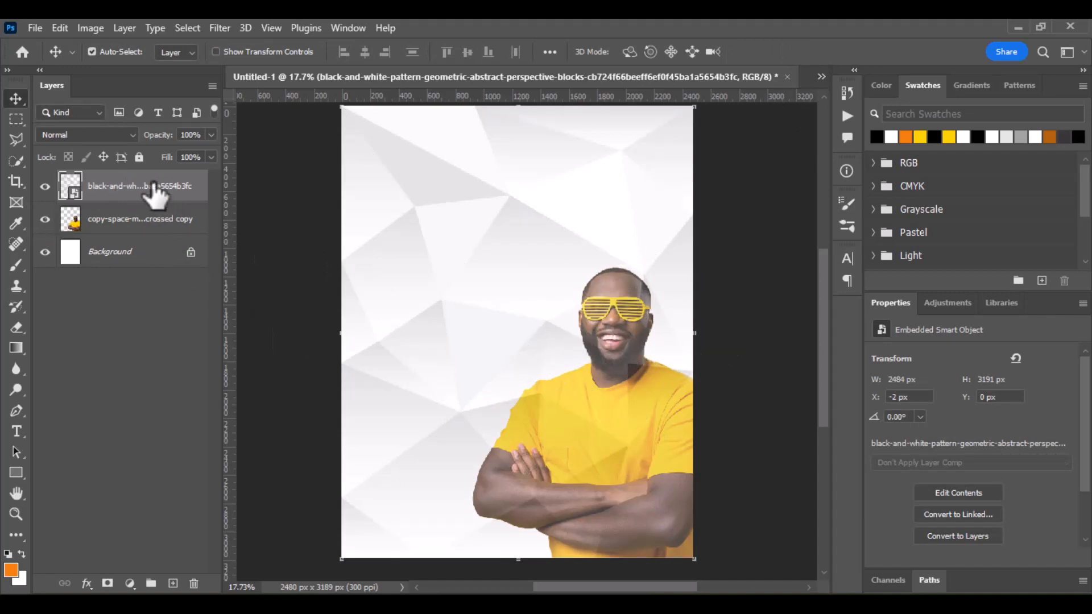
- Move the geometric pattern layer directly beneath the man cutout layer and lock it completely
{"action": "left_click_drag", "start_coordinate": [153, 185], "coordinate": [134, 238]}
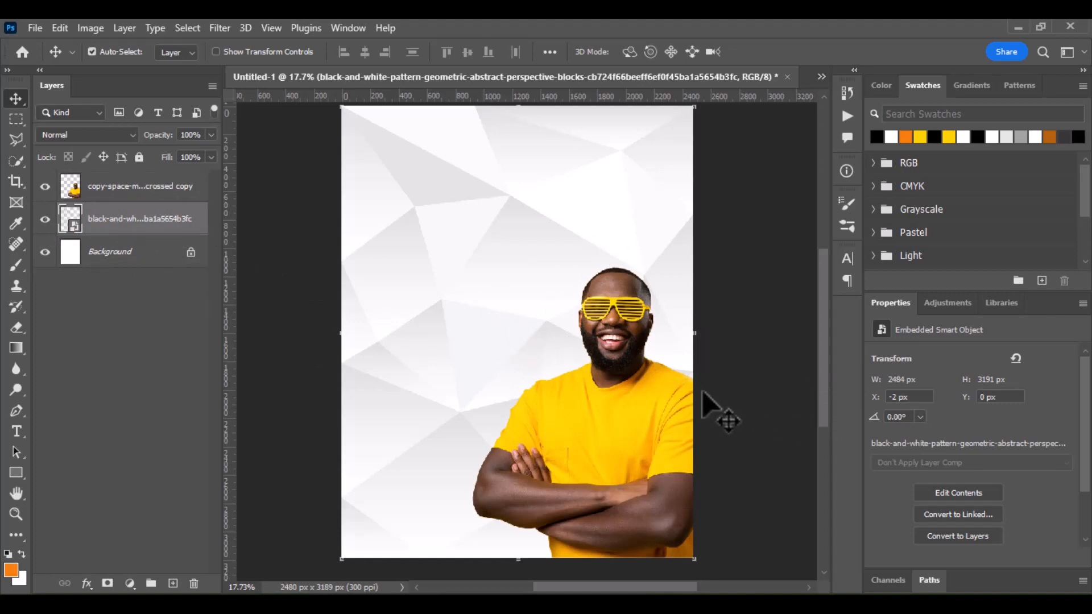
{"action": "scroll", "coordinate": [520, 268], "scroll_direction": "up", "scroll_amount": 2}
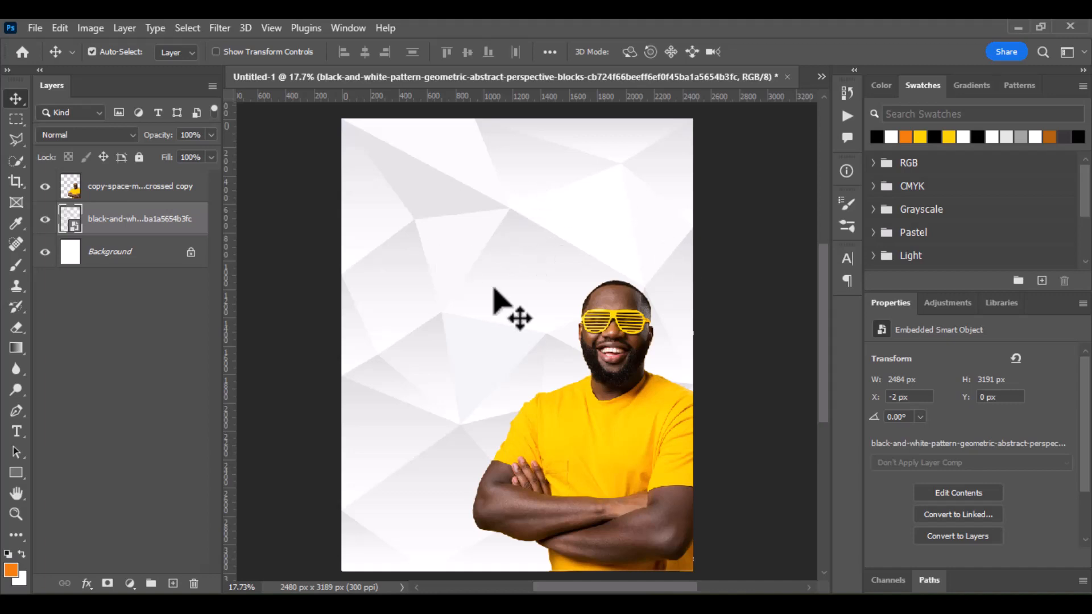
{"action": "left_click_drag", "start_coordinate": [533, 228], "coordinate": [543, 292]}
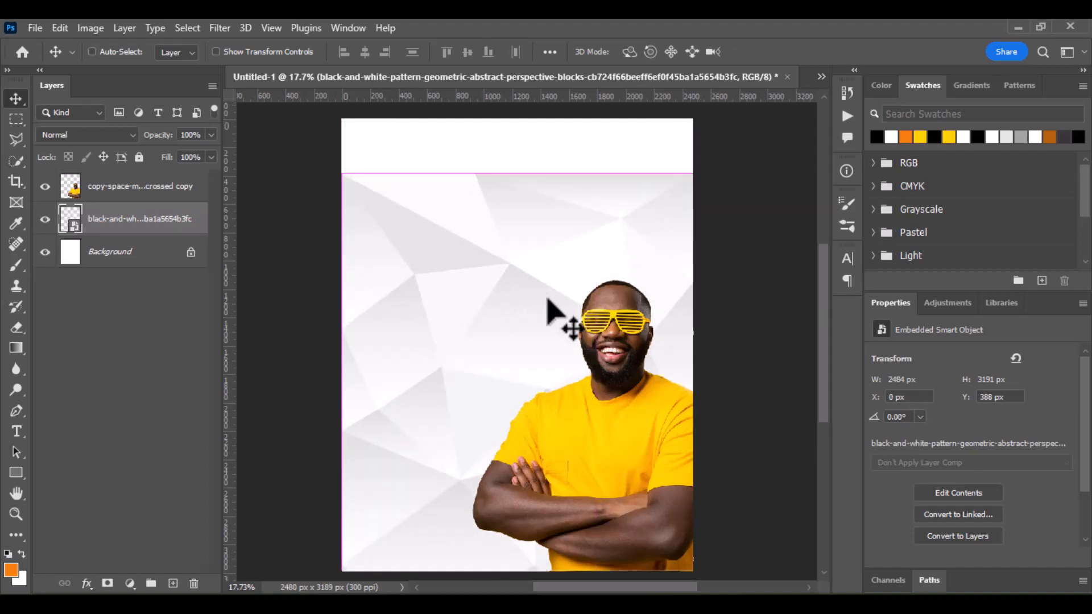
{"action": "key", "text": "ctrl+z"}
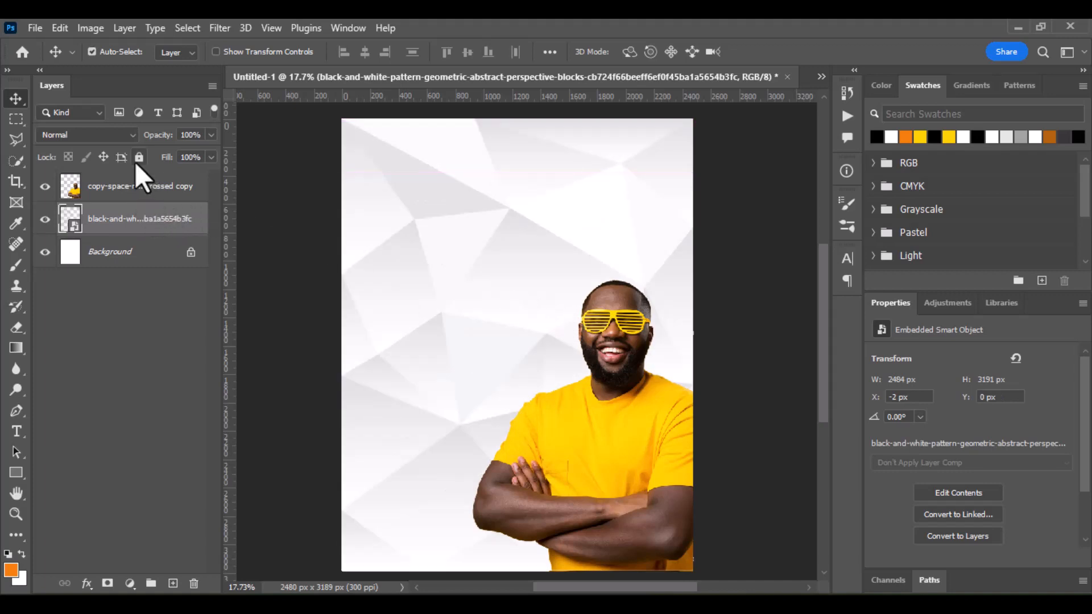
{"action": "left_click", "coordinate": [139, 159]}
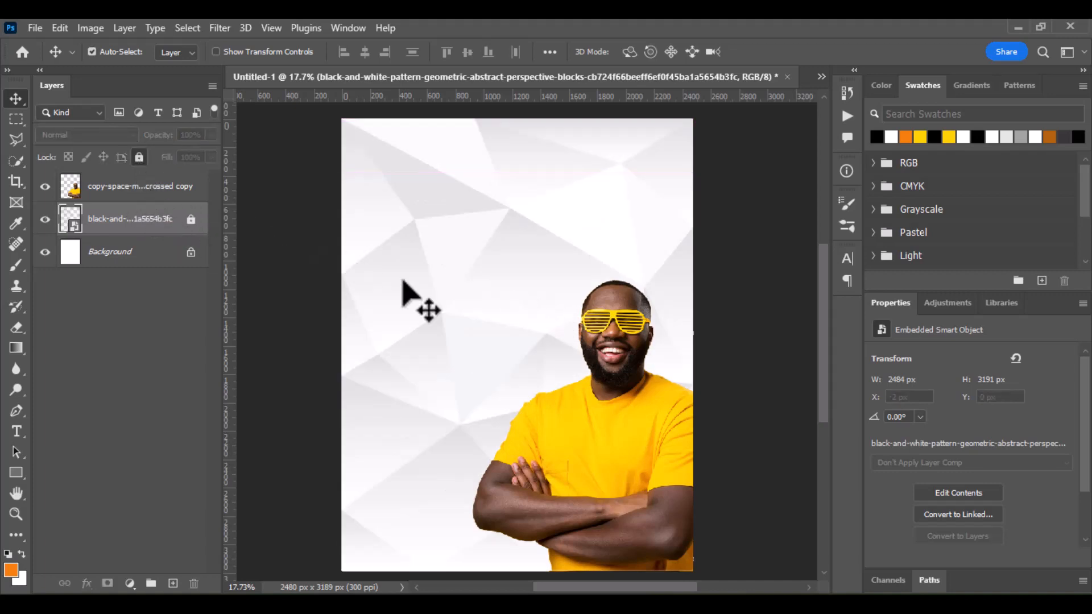
{"action": "left_click", "coordinate": [486, 267]}
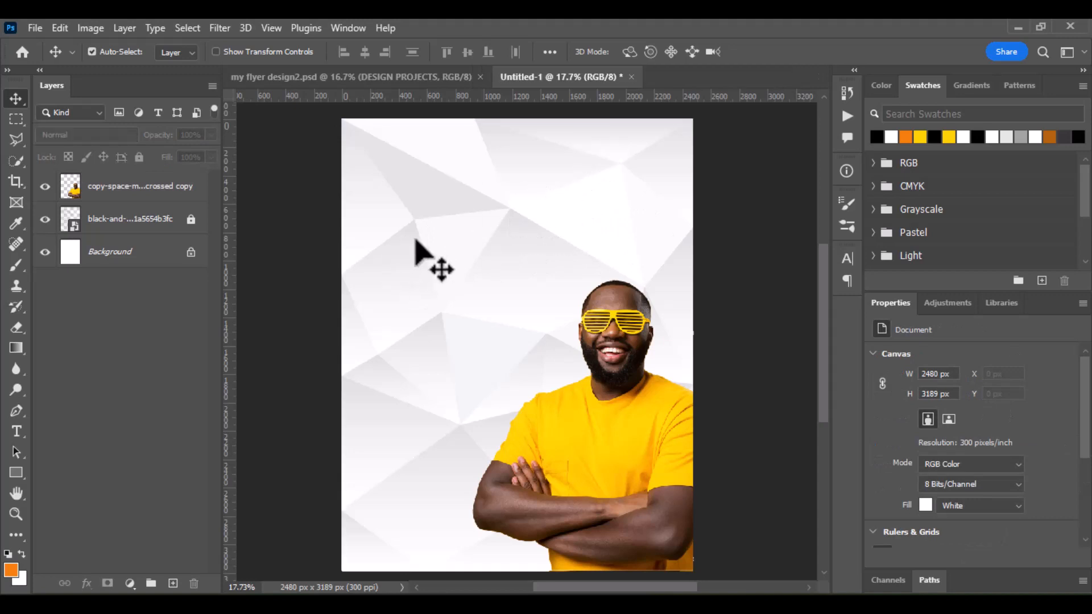
- Draw a black rectangle about 1482 by 2741 px over the page's right side and remove its stroke
{"action": "scroll", "coordinate": [545, 234], "scroll_direction": "down", "scroll_amount": 1}
{"action": "scroll", "coordinate": [563, 239], "scroll_direction": "up", "scroll_amount": 1}
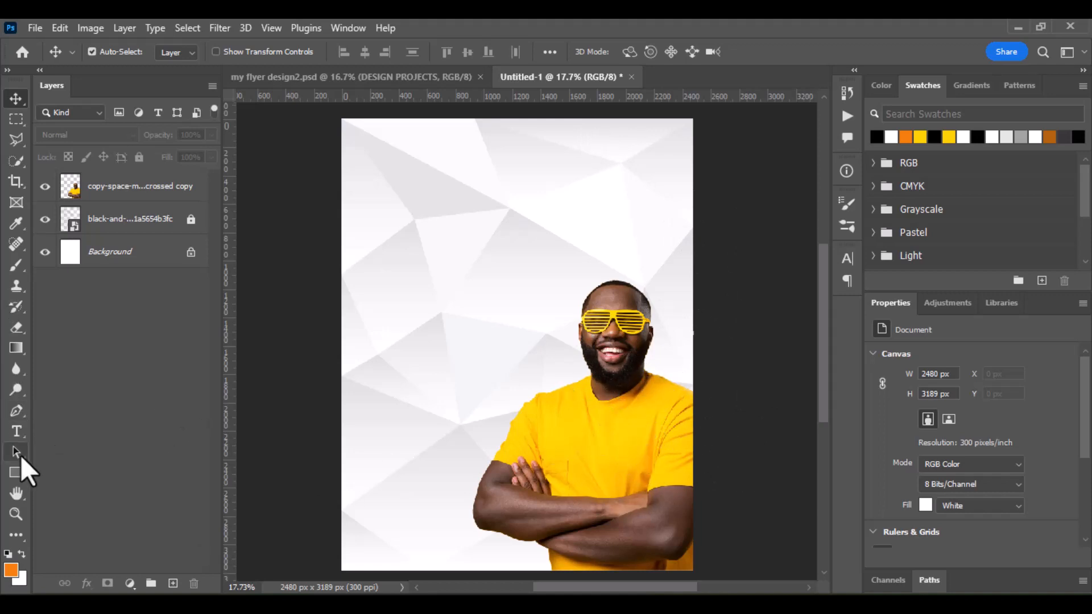
{"action": "left_click", "coordinate": [16, 472]}
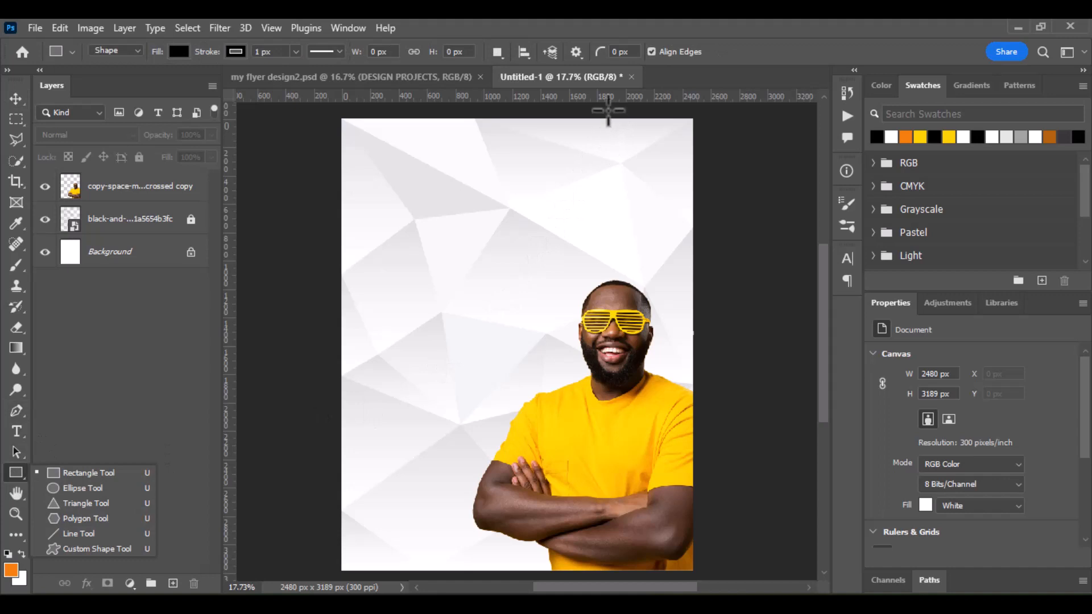
{"action": "left_click_drag", "start_coordinate": [592, 113], "coordinate": [802, 502]}
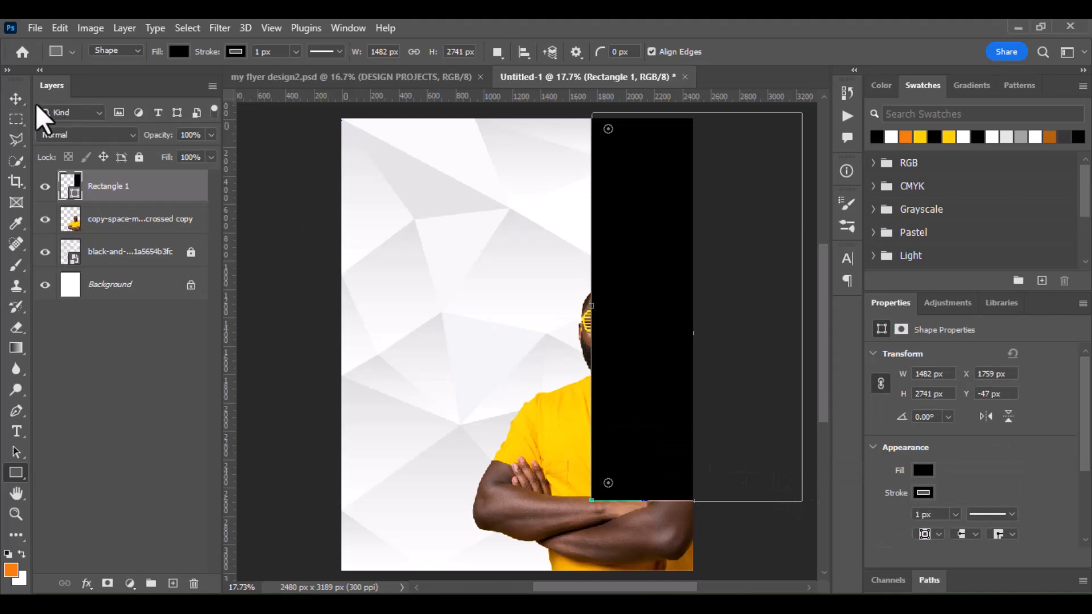
{"action": "left_click", "coordinate": [235, 51]}
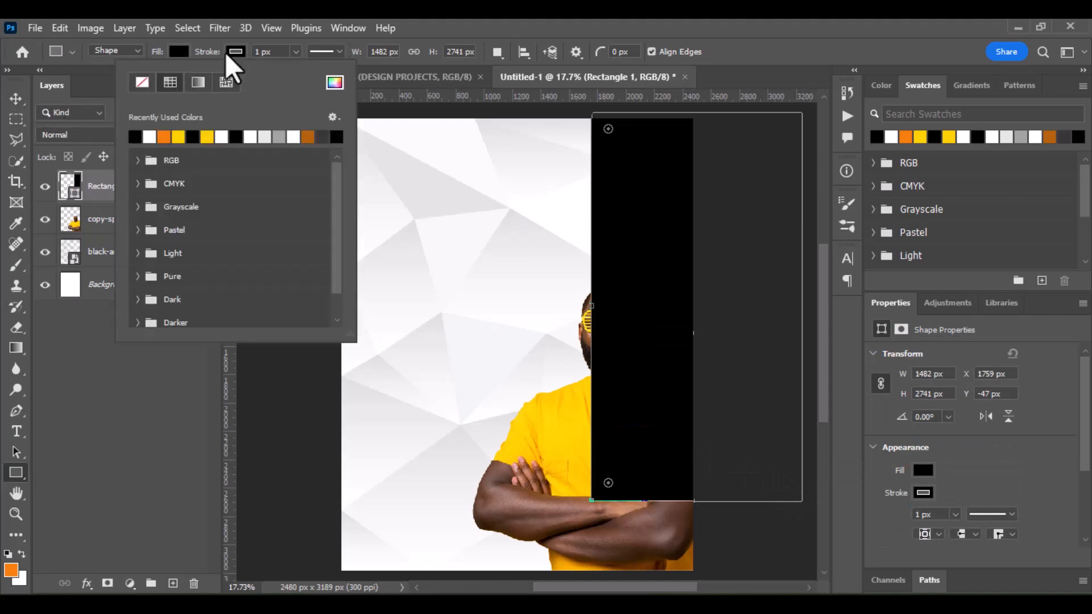
{"action": "left_click", "coordinate": [144, 82]}
- Shift the black rectangle left to about X 1607 px and move its layer below the man cutout
{"action": "left_click", "coordinate": [16, 99]}
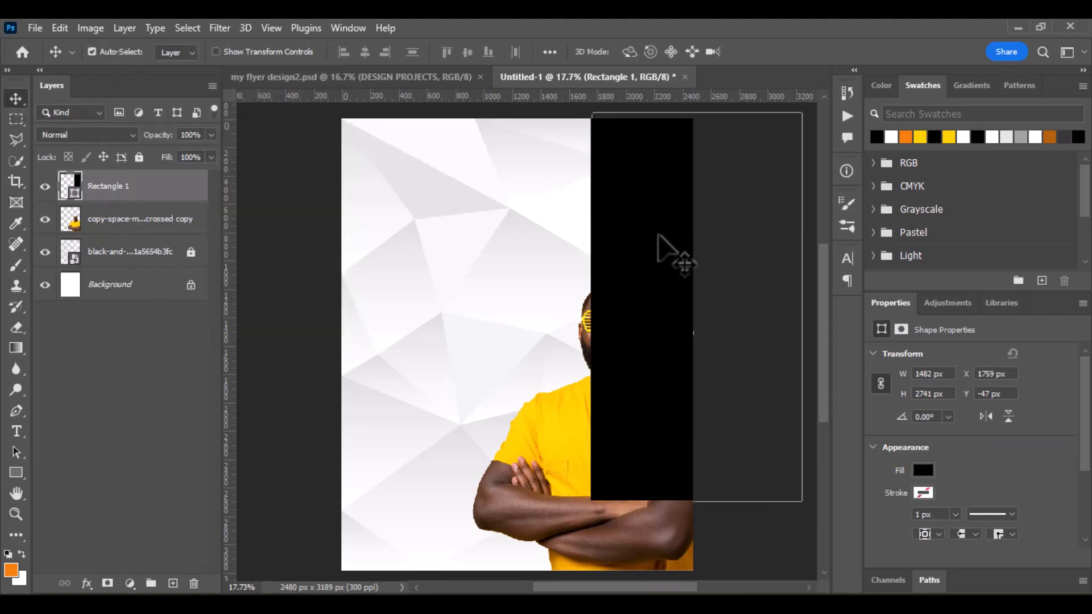
{"action": "left_click_drag", "start_coordinate": [654, 239], "coordinate": [634, 243]}
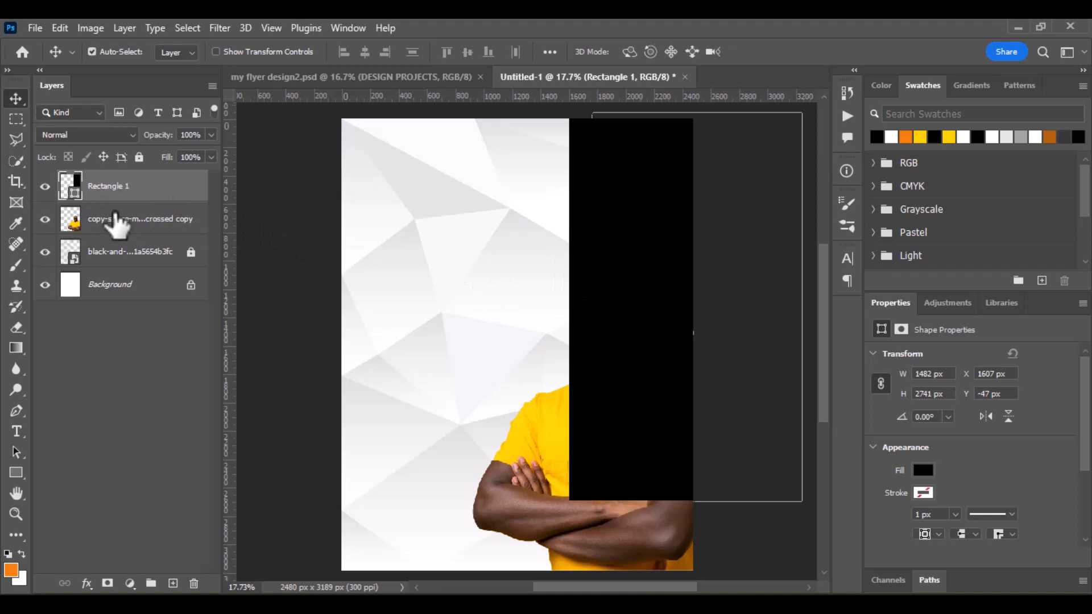
{"action": "left_click_drag", "start_coordinate": [134, 200], "coordinate": [127, 234]}
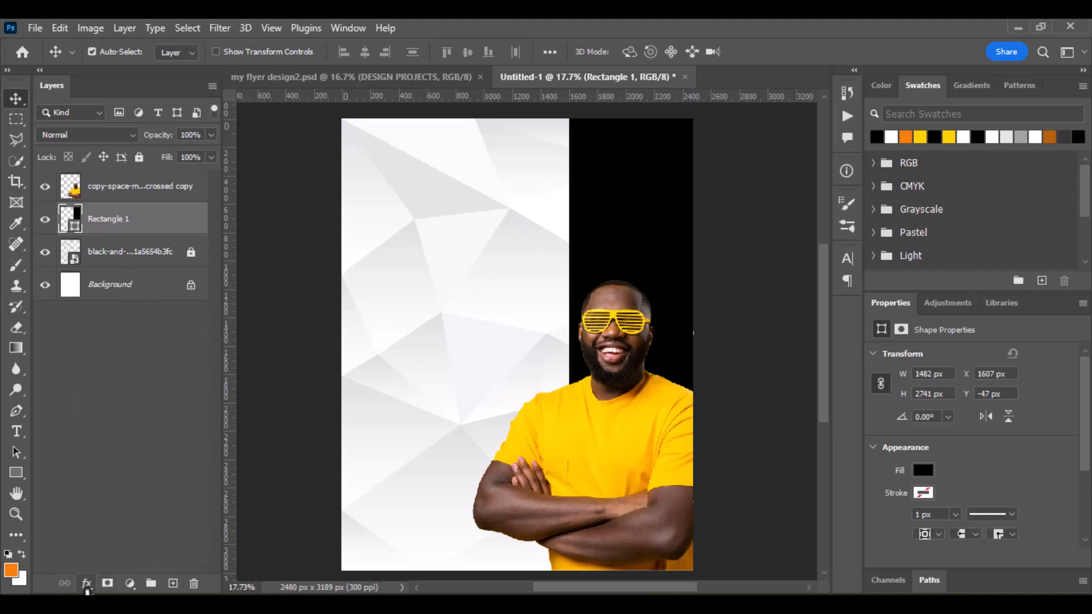
- Add an orange-yellow linear Gradient Overlay to the black rectangle and set its blend mode to Normal
{"action": "left_click", "coordinate": [86, 586]}
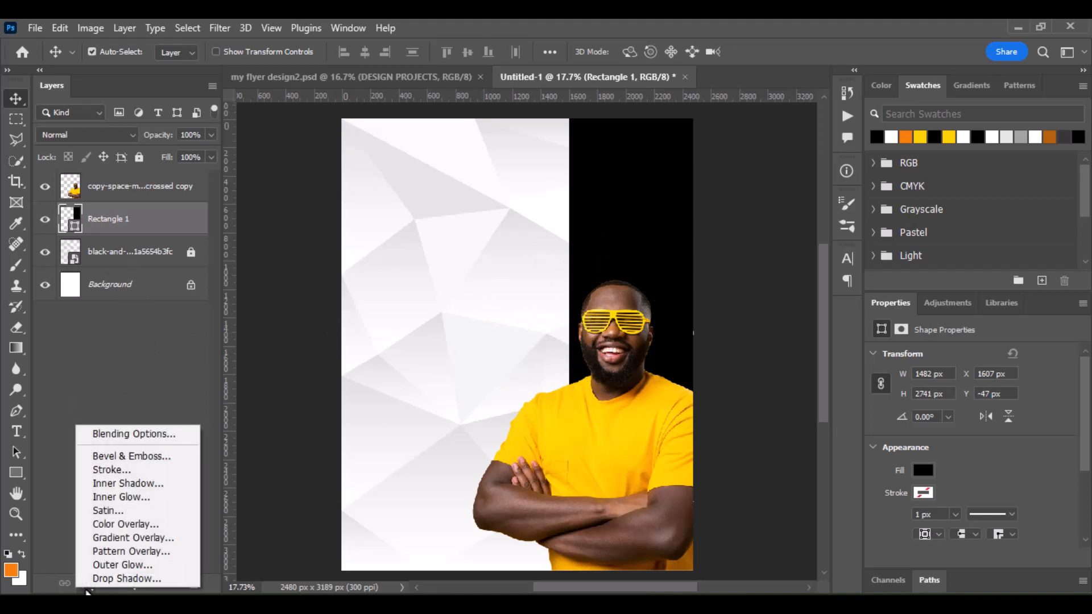
{"action": "left_click", "coordinate": [115, 538]}
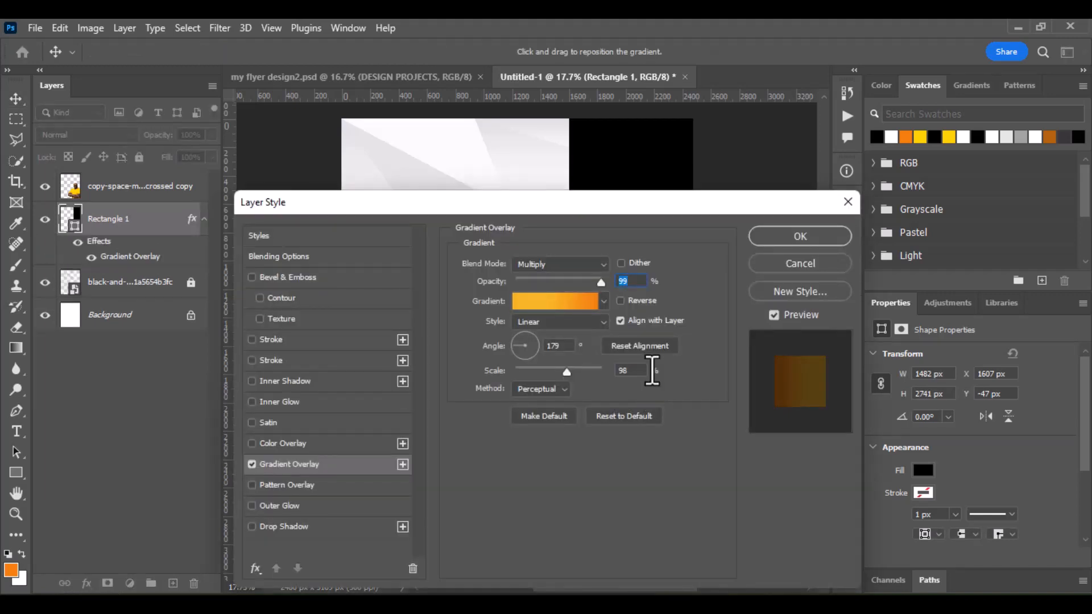
{"action": "left_click_drag", "start_coordinate": [633, 203], "coordinate": [648, 275]}
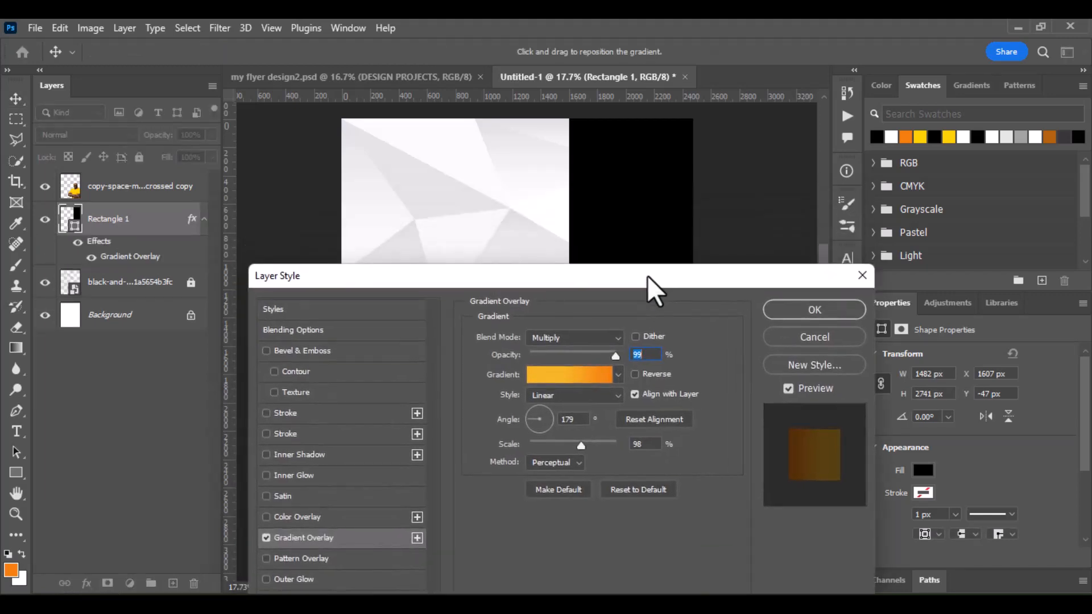
{"action": "left_click", "coordinate": [600, 340]}
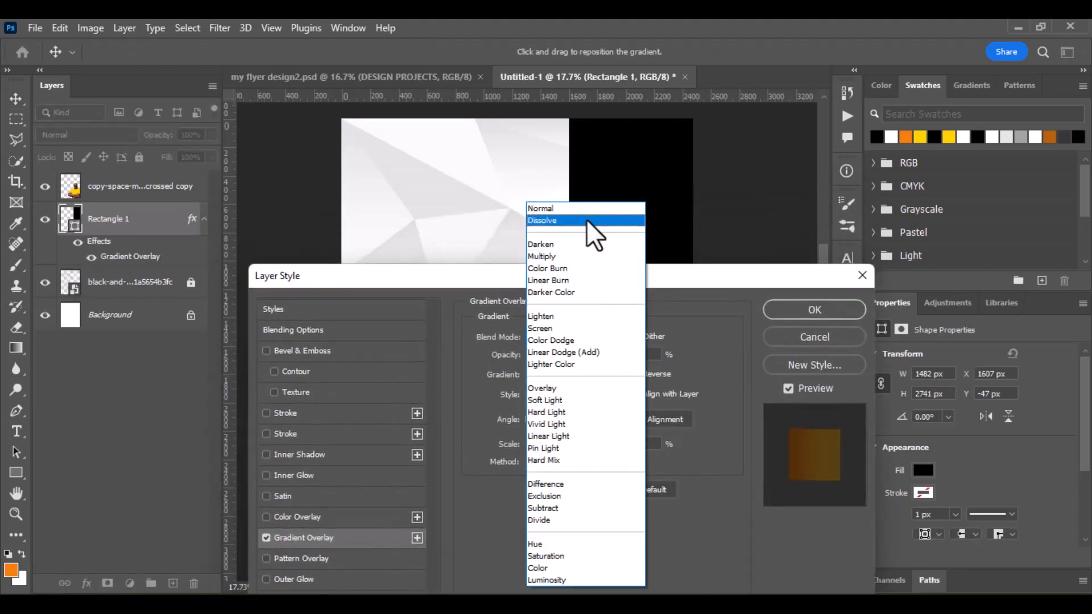
{"action": "left_click", "coordinate": [586, 210]}
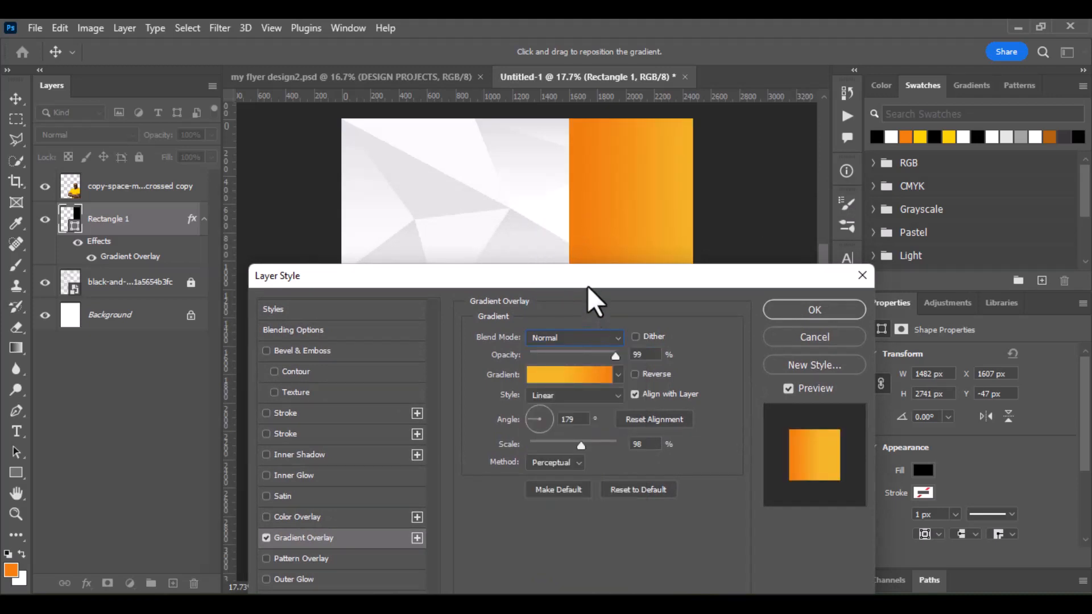
{"action": "left_click_drag", "start_coordinate": [588, 285], "coordinate": [606, 404]}
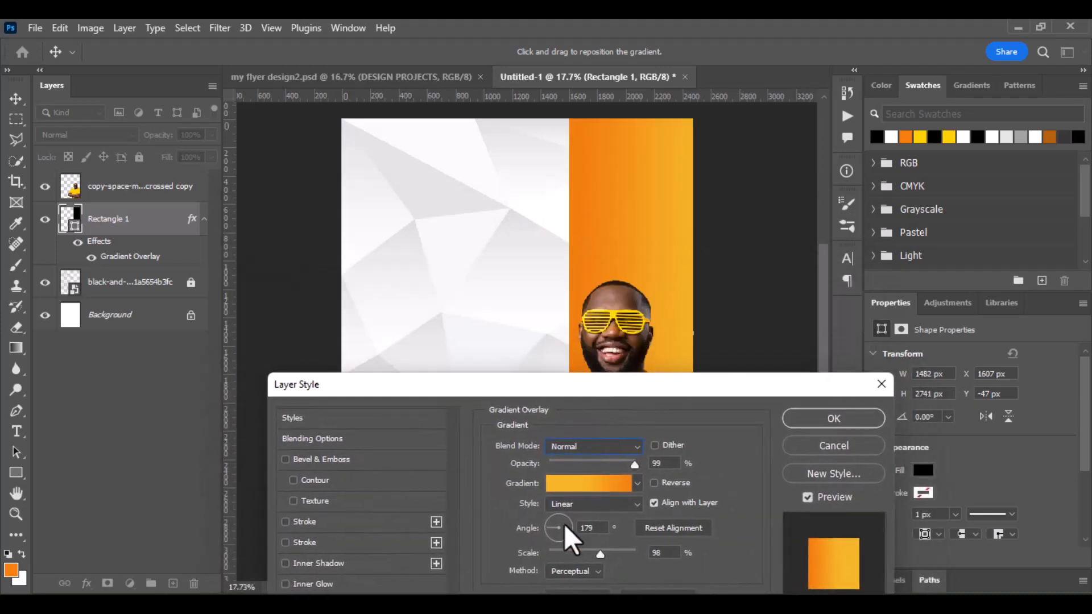
- Set the gradient overlay's angle to -90° and shift the gradient slightly upward on the rectangle
{"action": "left_click", "coordinate": [559, 541]}
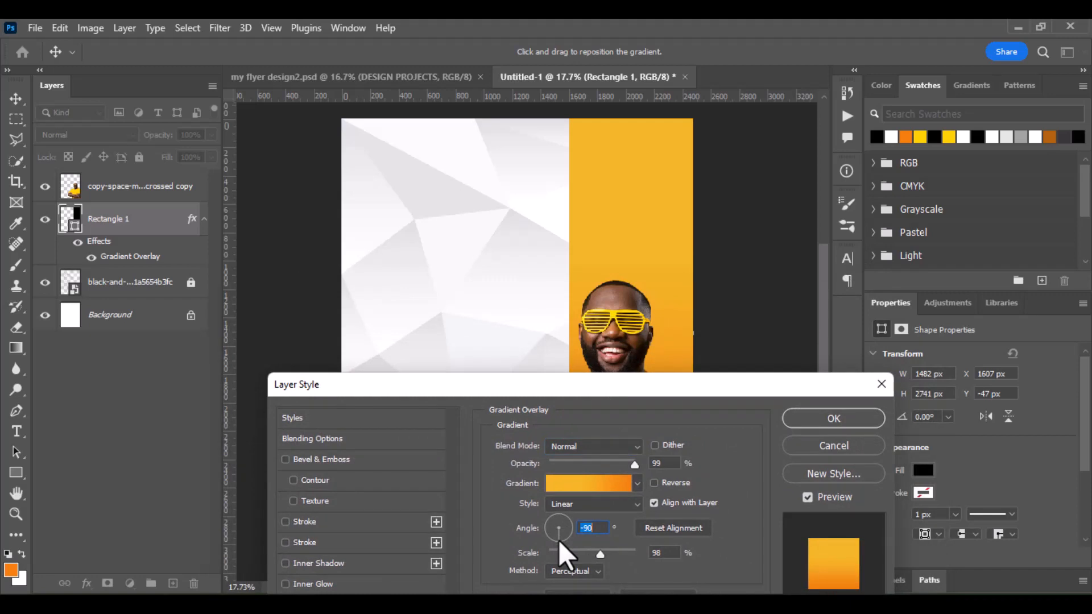
{"action": "left_click_drag", "start_coordinate": [650, 388], "coordinate": [316, 248]}
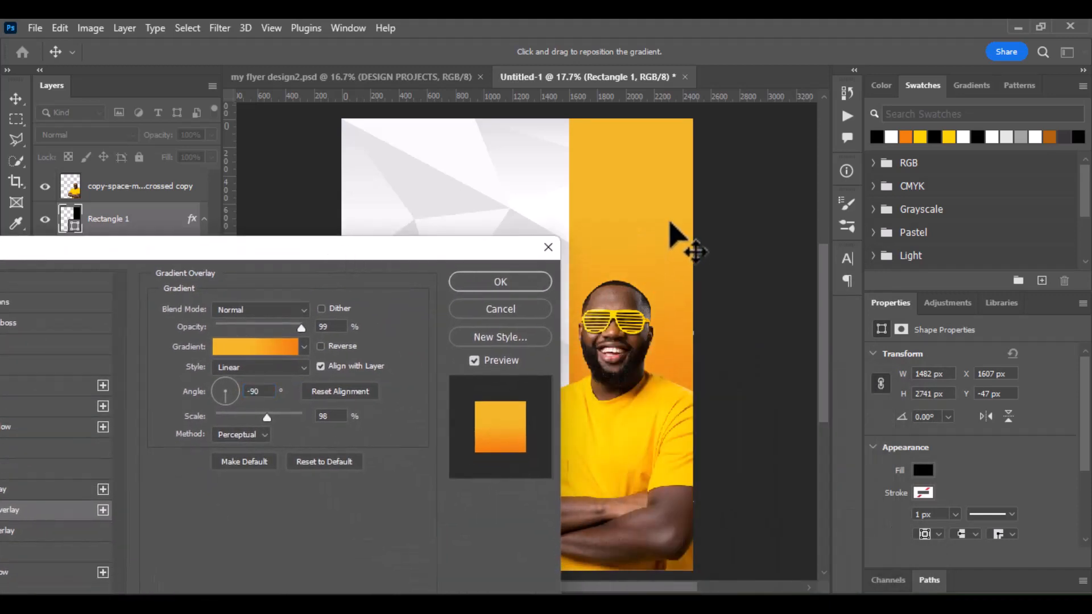
{"action": "left_click_drag", "start_coordinate": [671, 231], "coordinate": [672, 201]}
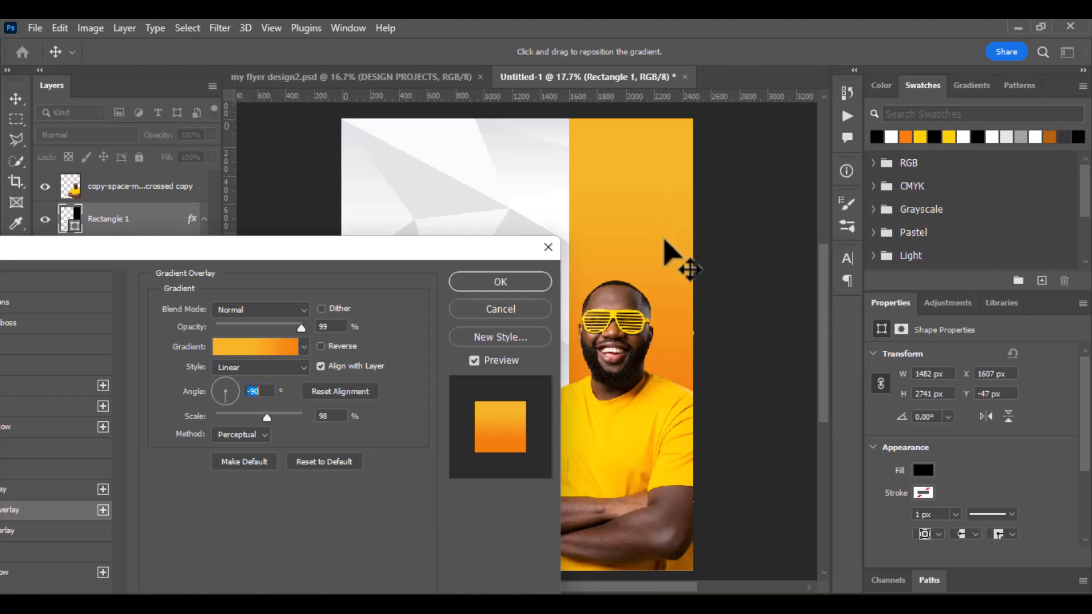
{"action": "mouse_move", "coordinate": [664, 239]}
{"action": "left_mouse_down"}
{"action": "mouse_move", "coordinate": [666, 222]}
{"action": "mouse_move", "coordinate": [664, 232]}
{"action": "left_mouse_up"}
{"action": "left_click", "coordinate": [503, 285]}
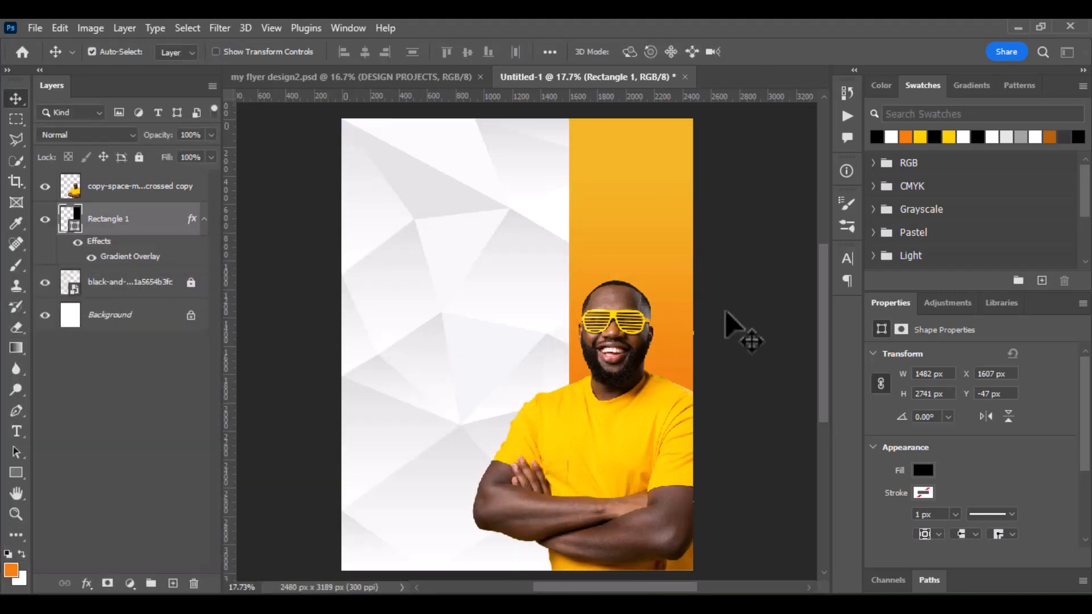
- Move the gradient rectangle to about X 1652 px, Y 0 px so its upper edge meets the page edge
{"action": "scroll", "coordinate": [721, 307], "scroll_direction": "down", "scroll_amount": 1}
{"action": "scroll", "coordinate": [722, 307], "scroll_direction": "up", "scroll_amount": 2}
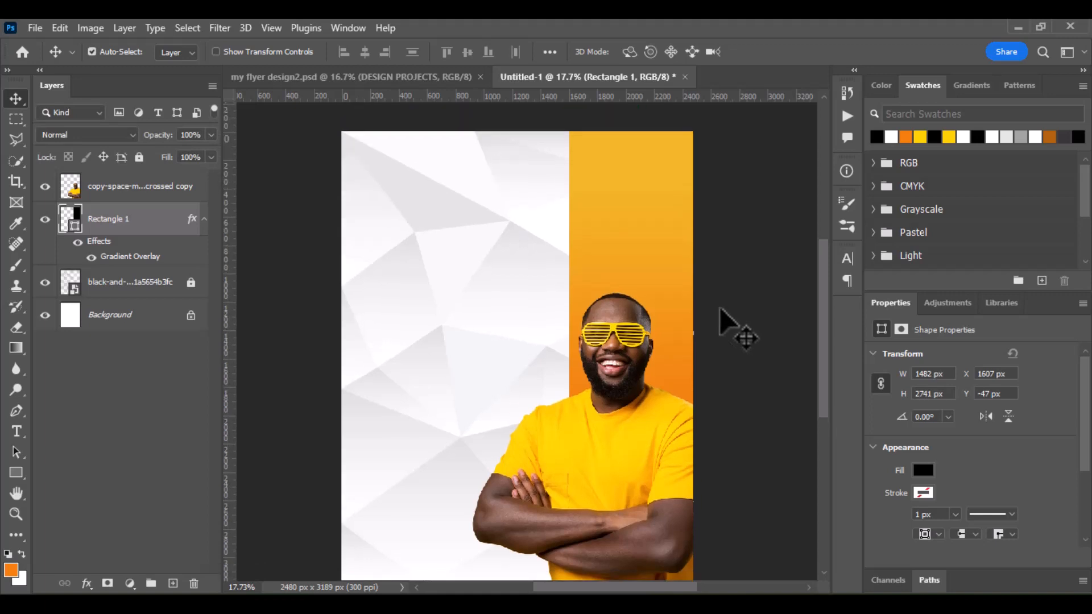
{"action": "left_click_drag", "start_coordinate": [641, 254], "coordinate": [644, 262]}
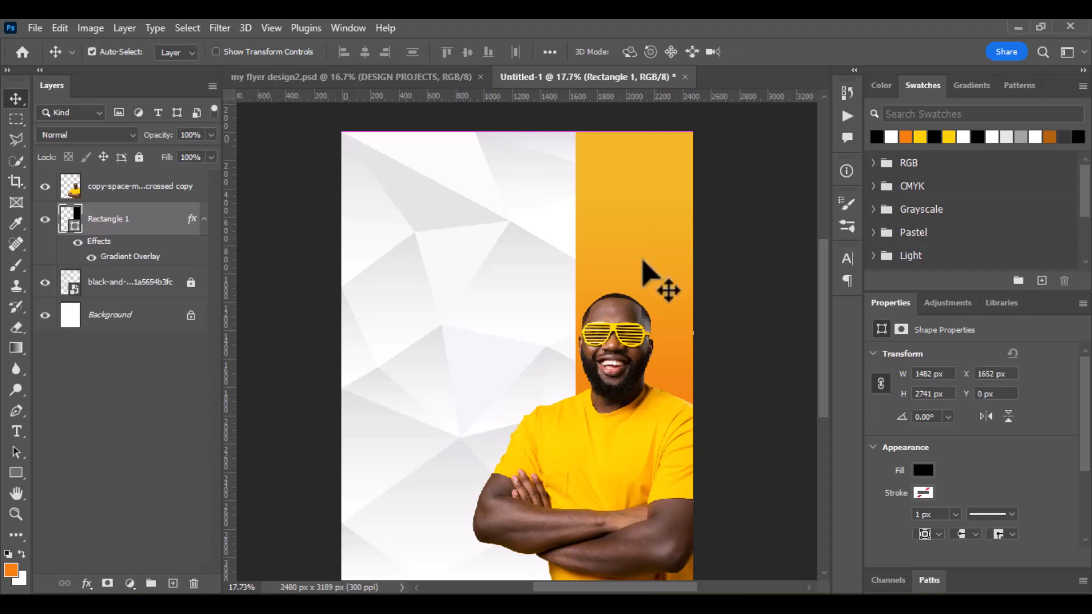
{"action": "scroll", "coordinate": [592, 384], "scroll_direction": "down", "scroll_amount": 3}
{"action": "scroll", "coordinate": [592, 384], "scroll_direction": "up", "scroll_amount": 2}
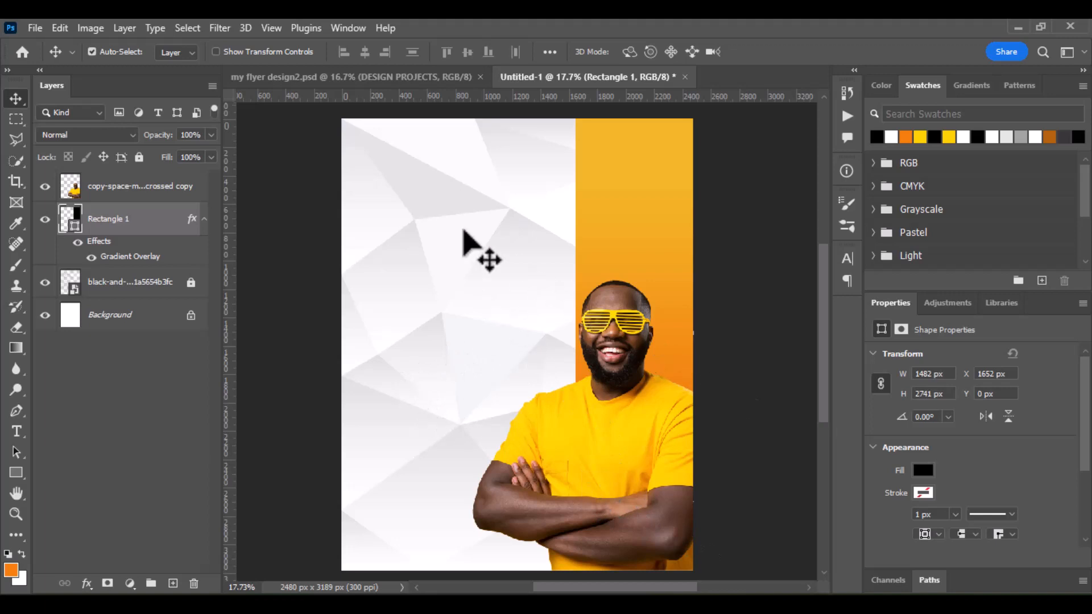
- Add the text "LET US HANDLE YOUR" in black 13 pt Eras Bold ITC on the pattern area, coloring HANDLE orange
{"action": "scroll", "coordinate": [463, 245], "scroll_direction": "up", "scroll_amount": 1}
{"action": "key", "text": "t"}
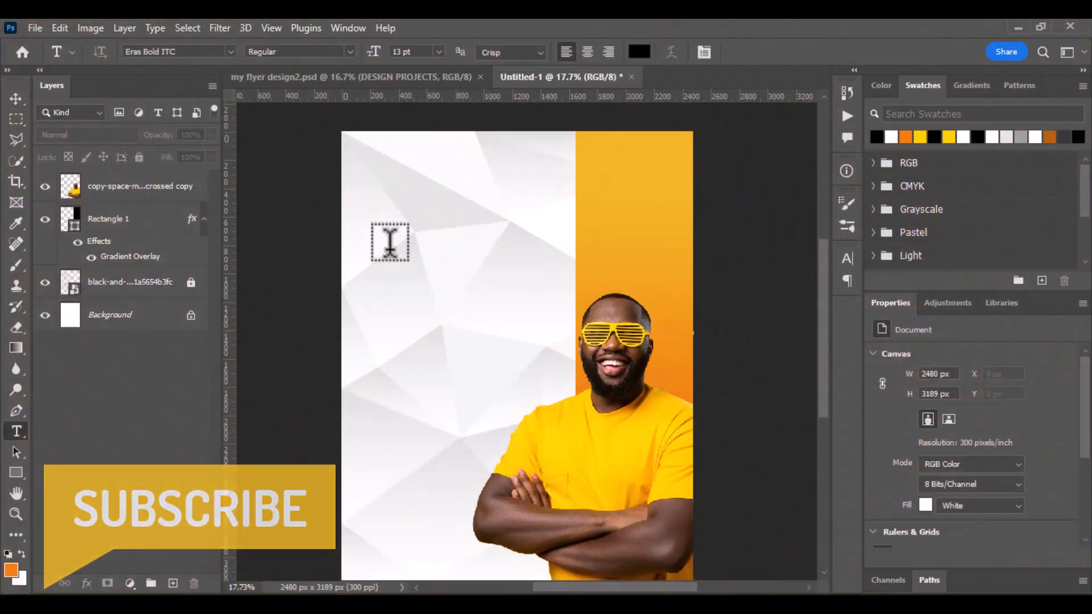
{"action": "left_click", "coordinate": [387, 245]}
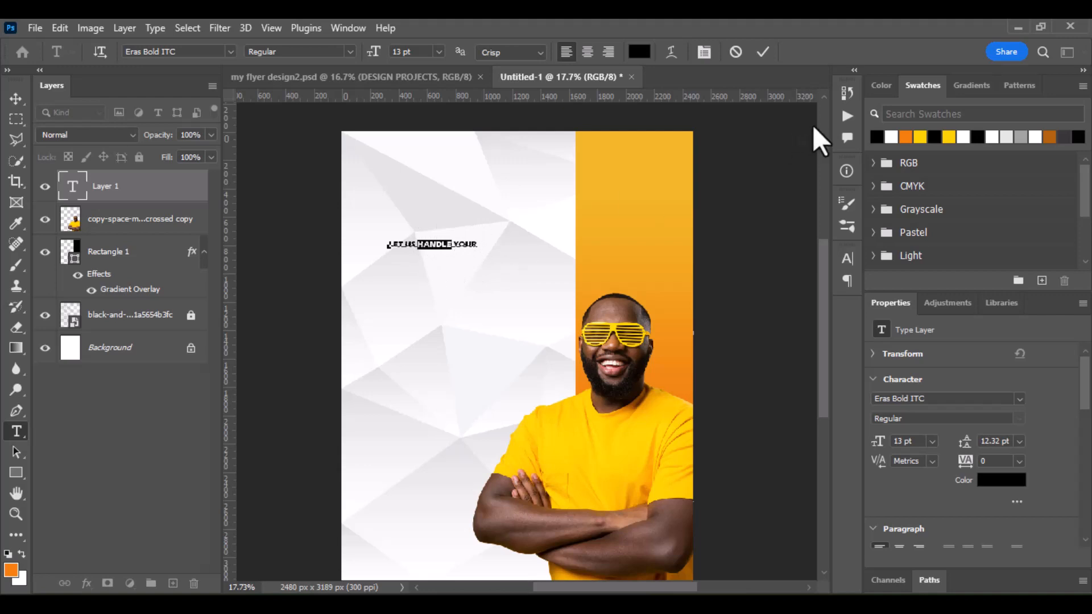
{"action": "left_click", "coordinate": [906, 138]}
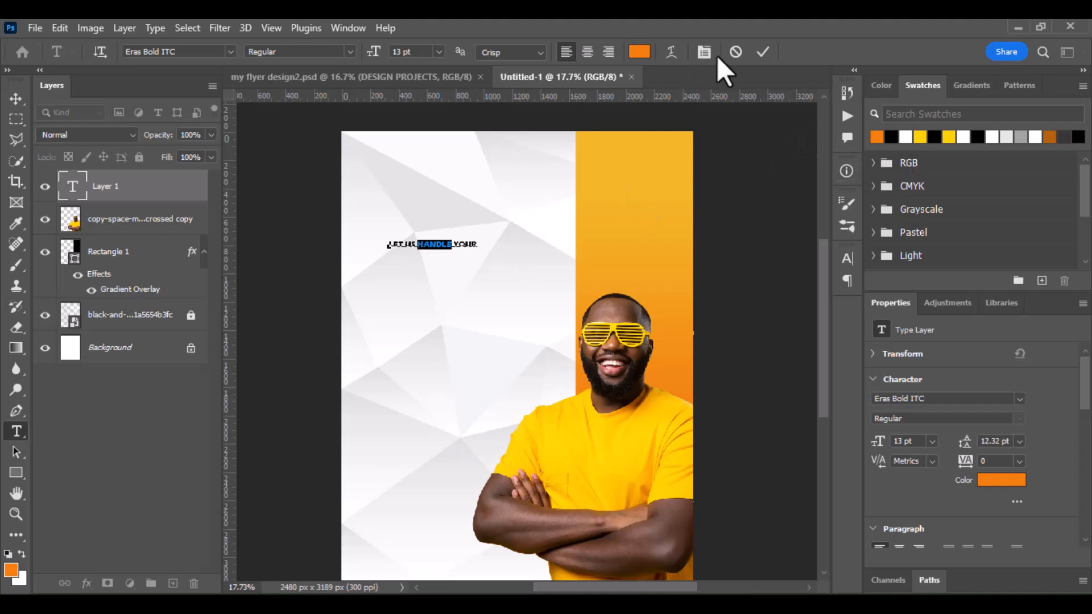
{"action": "left_click", "coordinate": [763, 52]}
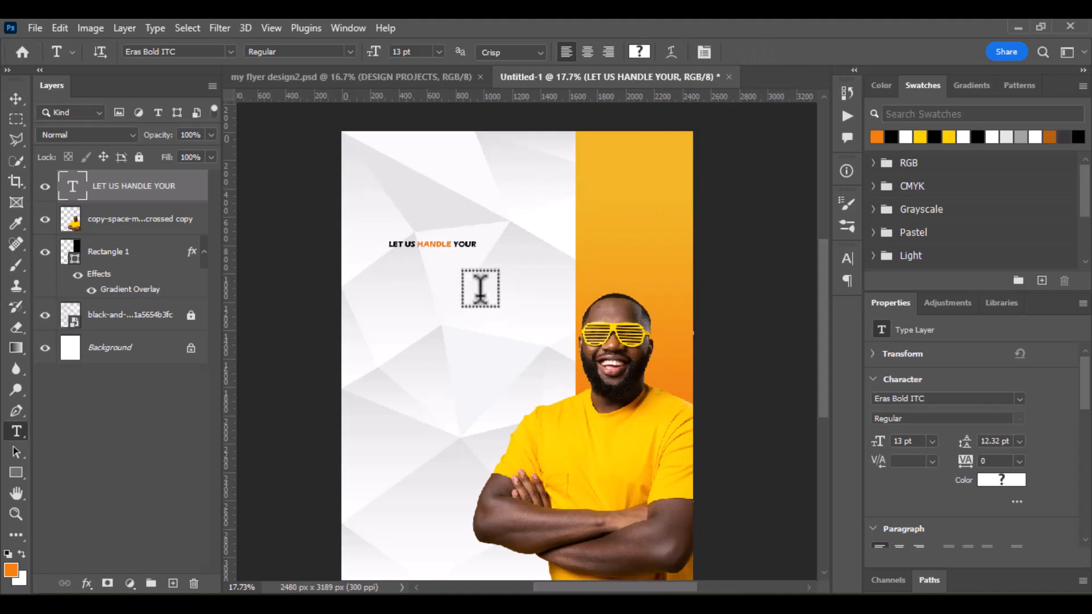
- Scale the "LET US HANDLE YOUR" text proportionally to about 128%
{"action": "left_click", "coordinate": [17, 99]}
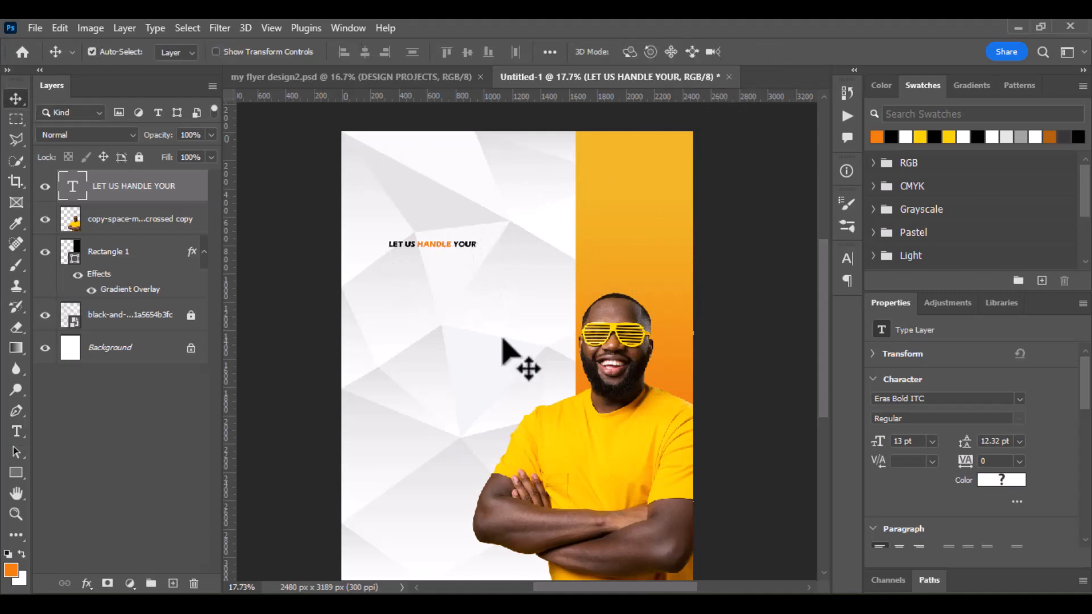
{"action": "left_click_drag", "start_coordinate": [445, 255], "coordinate": [450, 253]}
{"action": "key", "text": "ctrl"}
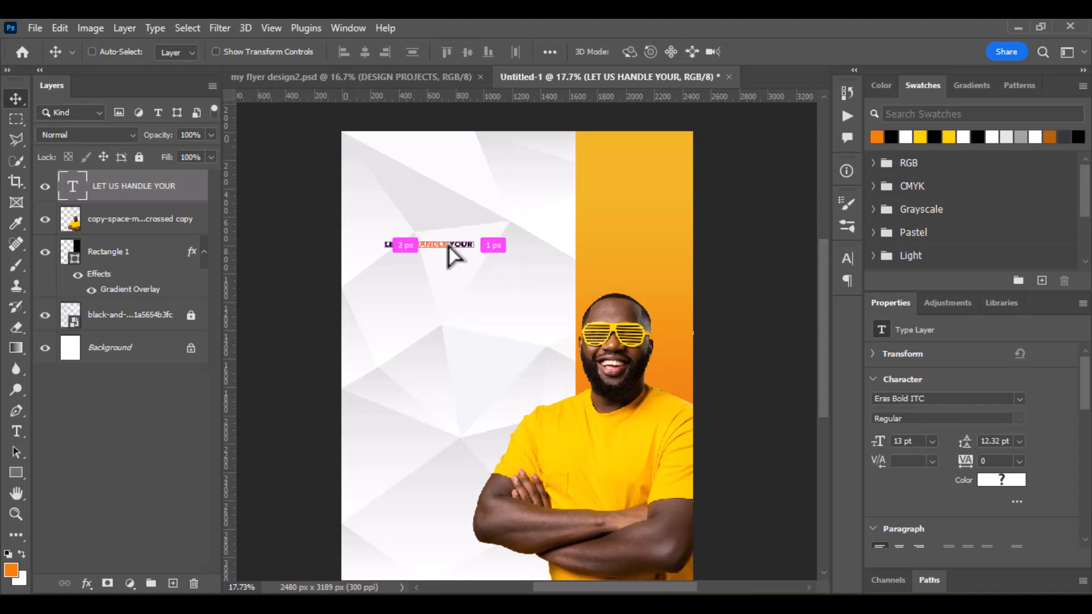
{"action": "key", "text": "ctrl+t"}
{"action": "mouse_move", "coordinate": [475, 250]}
{"action": "left_mouse_down"}
{"action": "mouse_move", "coordinate": [499, 253]}
{"action": "mouse_move", "coordinate": [464, 245]}
{"action": "left_mouse_up"}
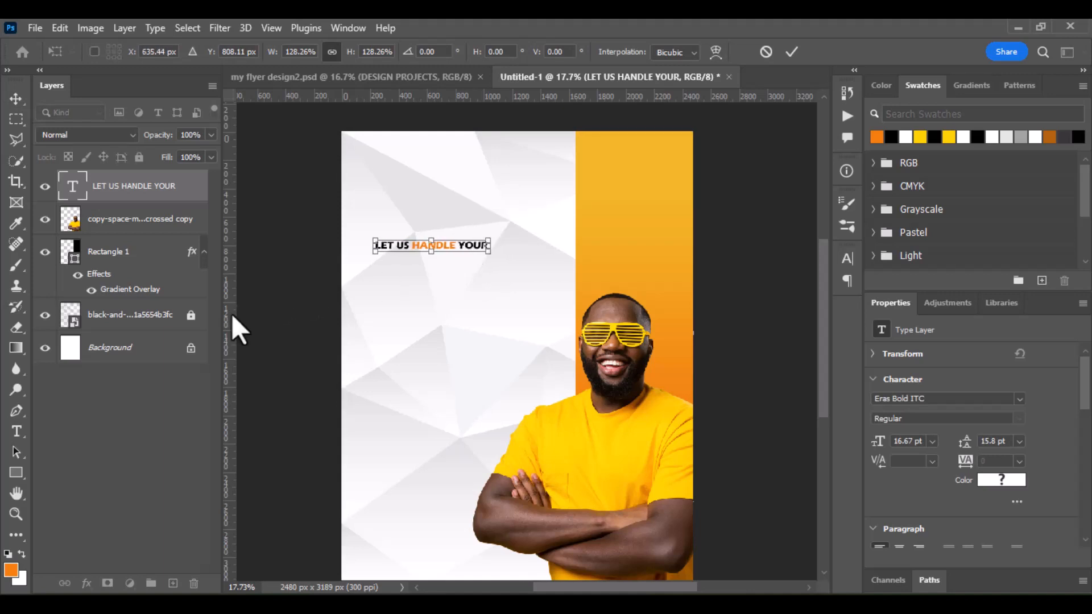
- Place a vertical guide near the page's left edge and align the start of the "LET US HANDLE YOUR" text to it
{"action": "left_click_drag", "start_coordinate": [233, 315], "coordinate": [362, 309]}
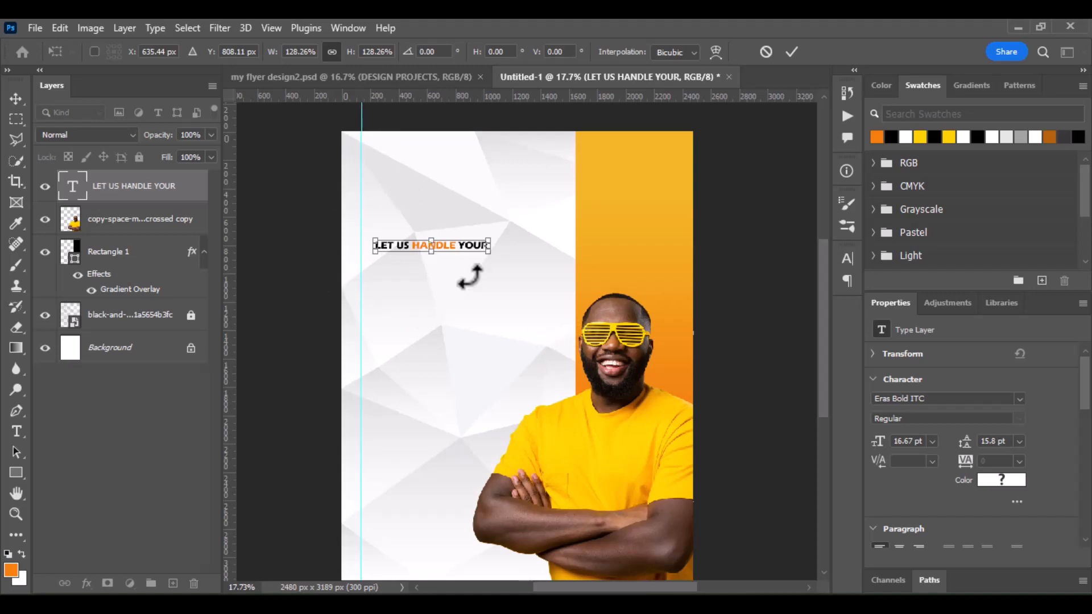
{"action": "mouse_move", "coordinate": [458, 249]}
{"action": "left_mouse_down"}
{"action": "mouse_move", "coordinate": [443, 249]}
{"action": "mouse_move", "coordinate": [451, 242]}
{"action": "left_mouse_up"}
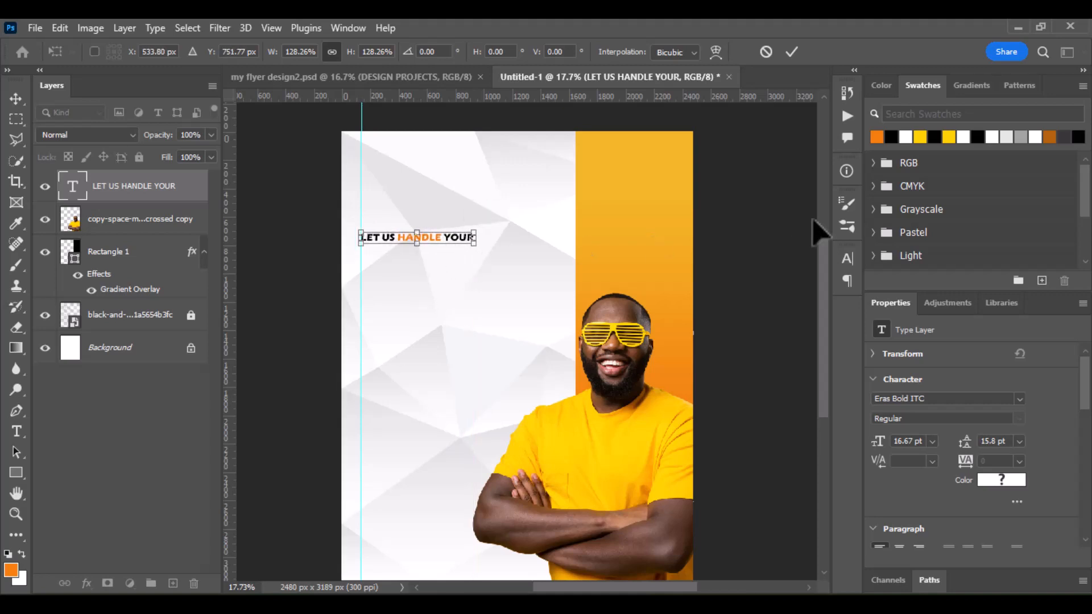
{"action": "left_click", "coordinate": [791, 52]}
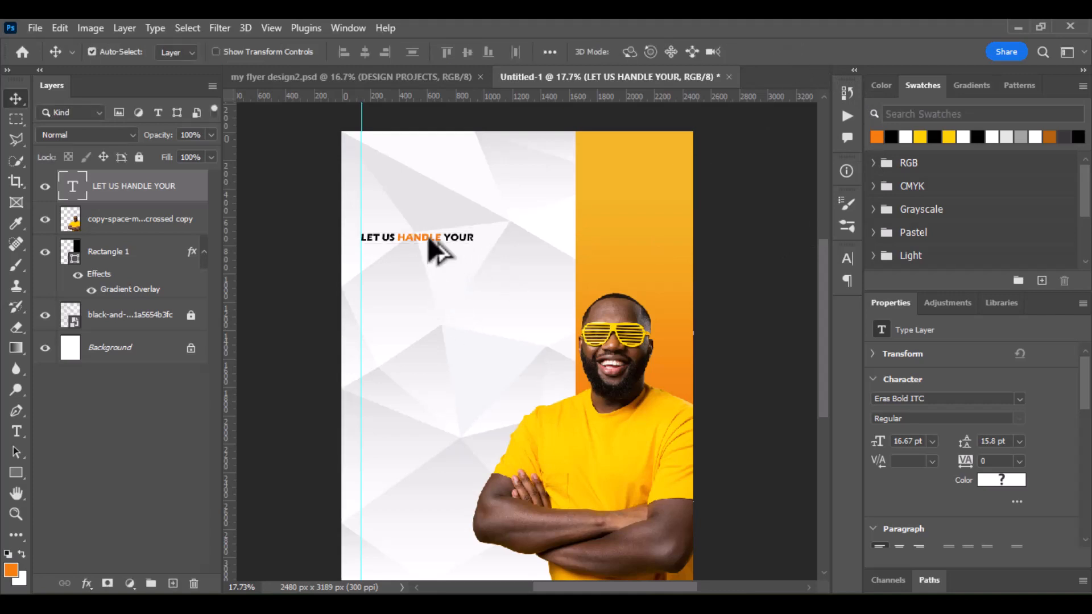
- Duplicate the text line just below itself and replace the copy's wording with "DESIGN PROJECTS" on two lines
{"action": "left_click_drag", "start_coordinate": [427, 237], "coordinate": [428, 269]}
{"action": "double_click", "coordinate": [427, 267]}
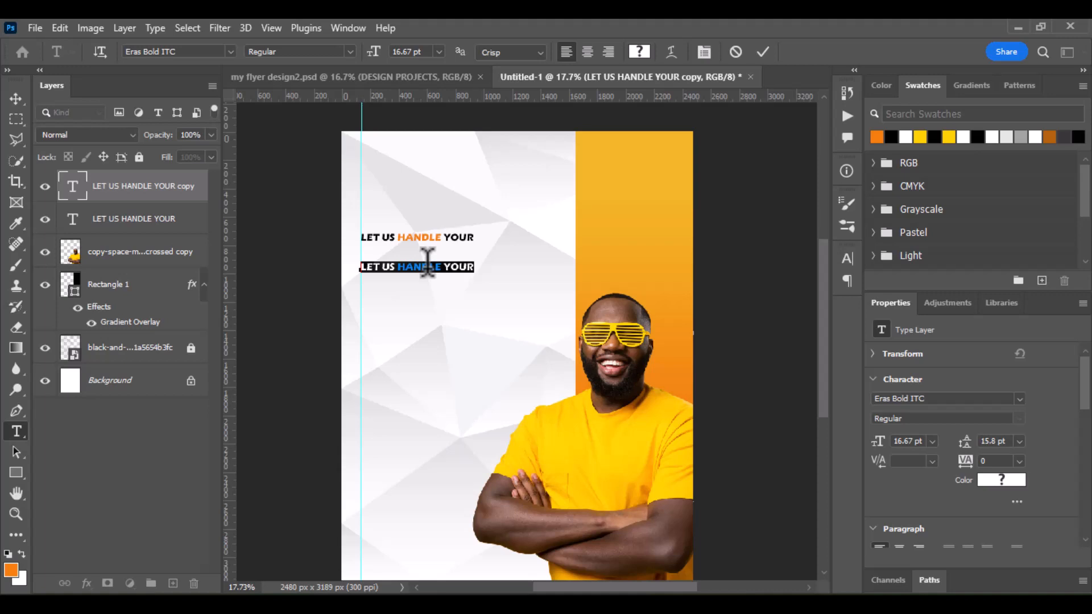
{"action": "type", "text": "QE"}
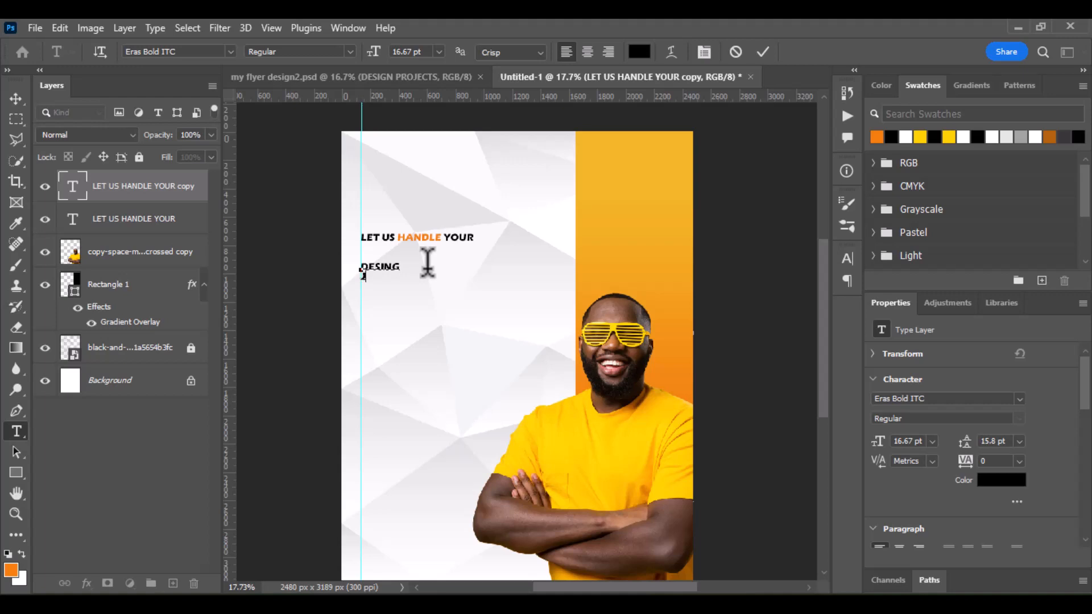
{"action": "key", "text": "ctrl+Return"}
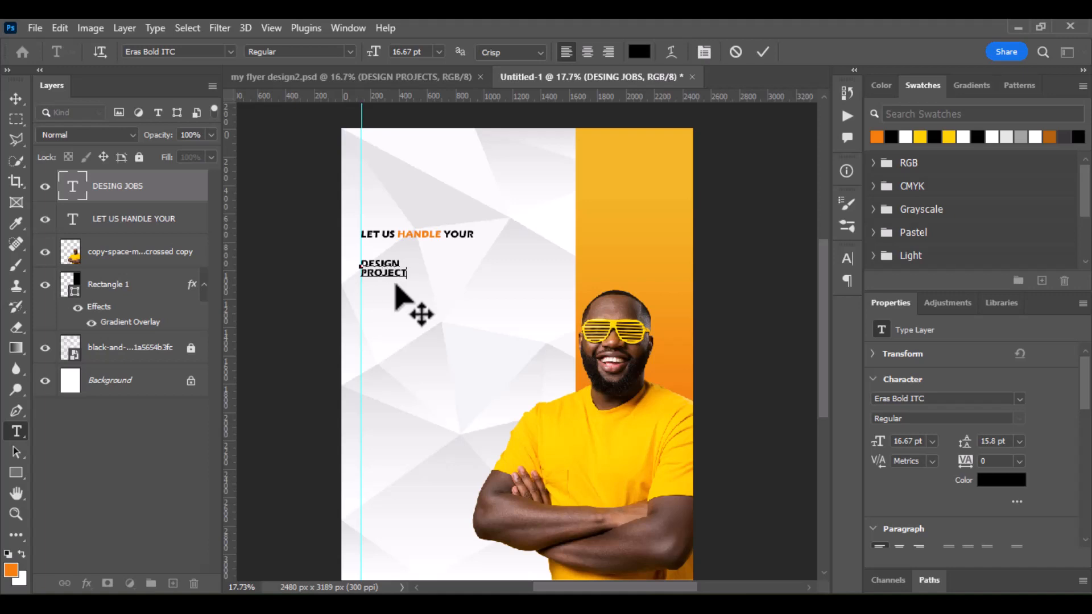
{"action": "left_click", "coordinate": [763, 52]}
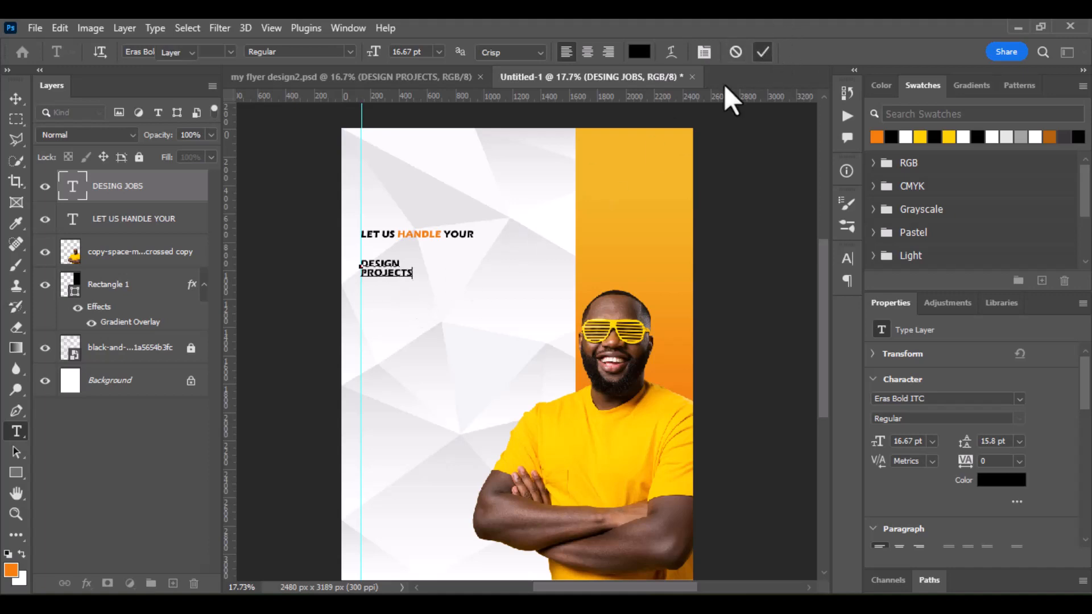
- Scale the "DESIGN PROJECTS" text to about 344%, keeping it aligned to the guide directly under the first line
{"action": "key", "text": "v"}
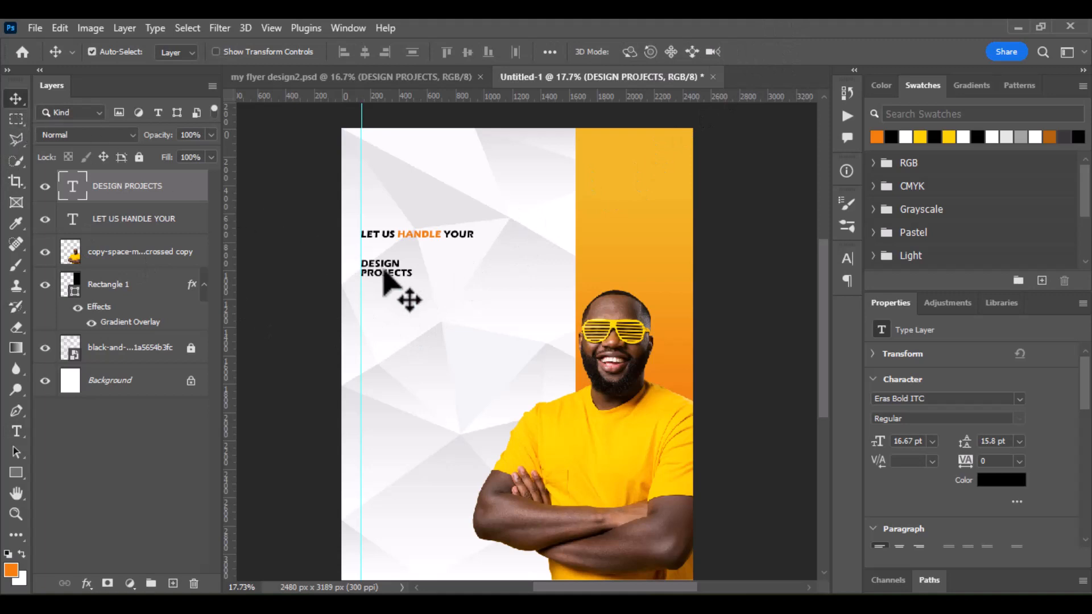
{"action": "key", "text": "ctrl+t"}
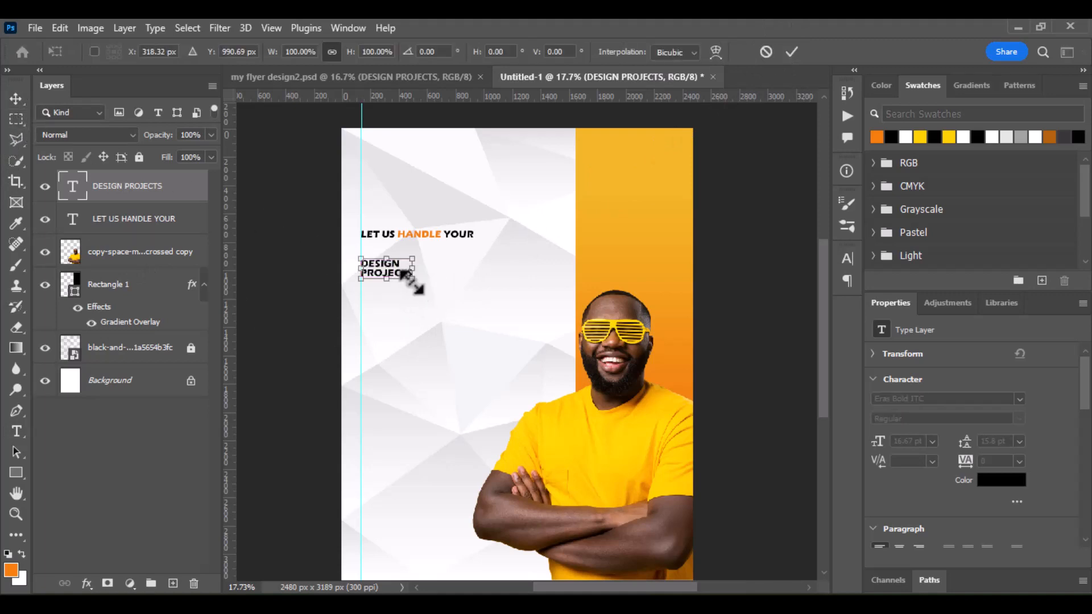
{"action": "left_click_drag", "start_coordinate": [412, 282], "coordinate": [508, 300]}
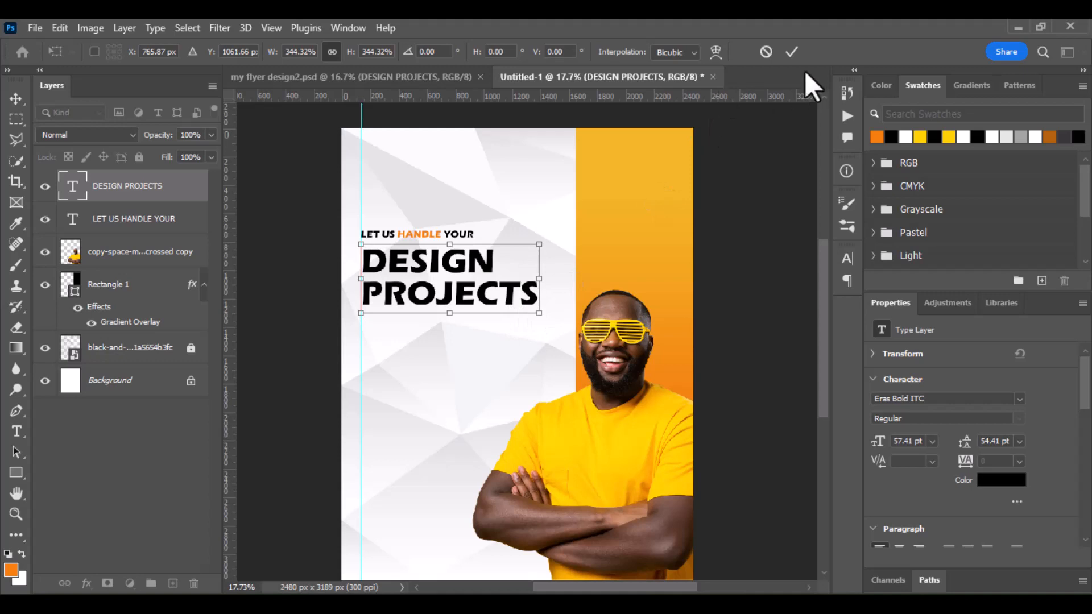
{"action": "left_click", "coordinate": [792, 52]}
- Enlarge the "LET US HANDLE YOUR" text to about 116%, keeping its start on the guide
{"action": "left_click", "coordinate": [470, 234], "text": "ctrl"}
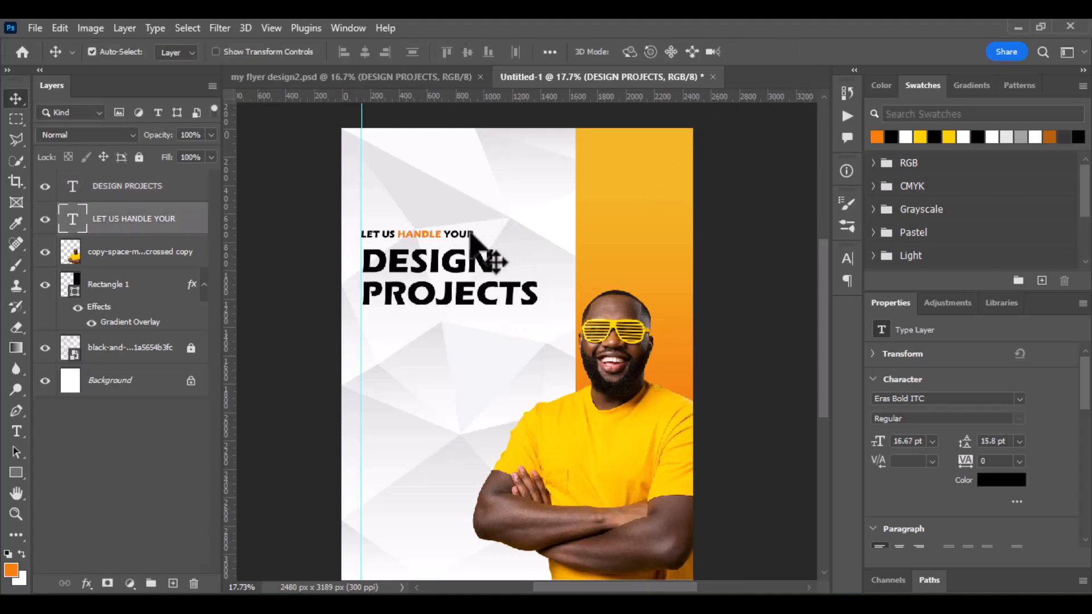
{"action": "key", "text": "ctrl+t"}
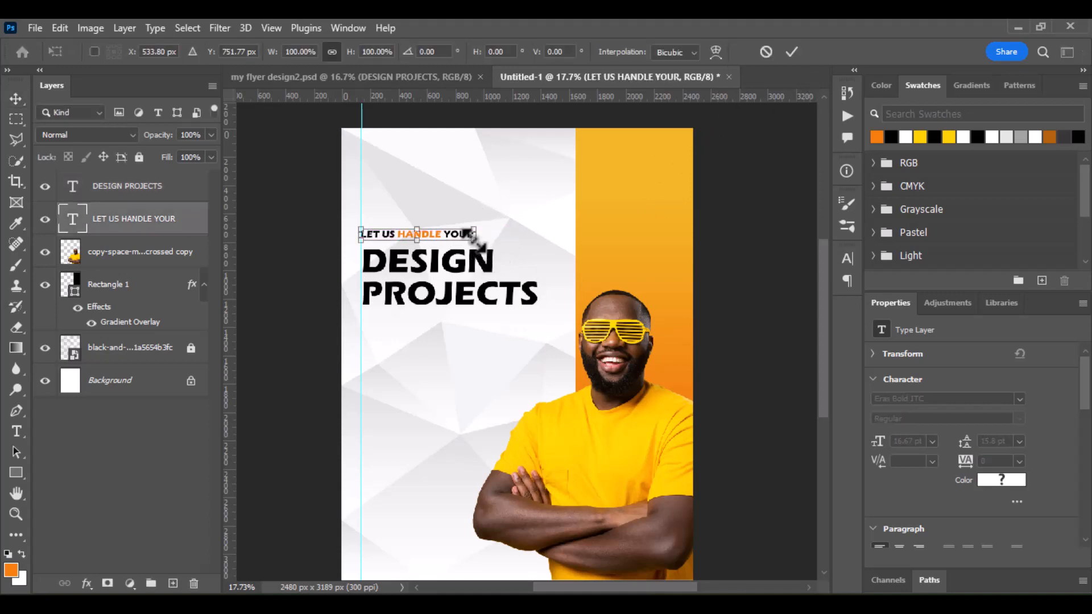
{"action": "left_click_drag", "start_coordinate": [475, 230], "coordinate": [490, 240]}
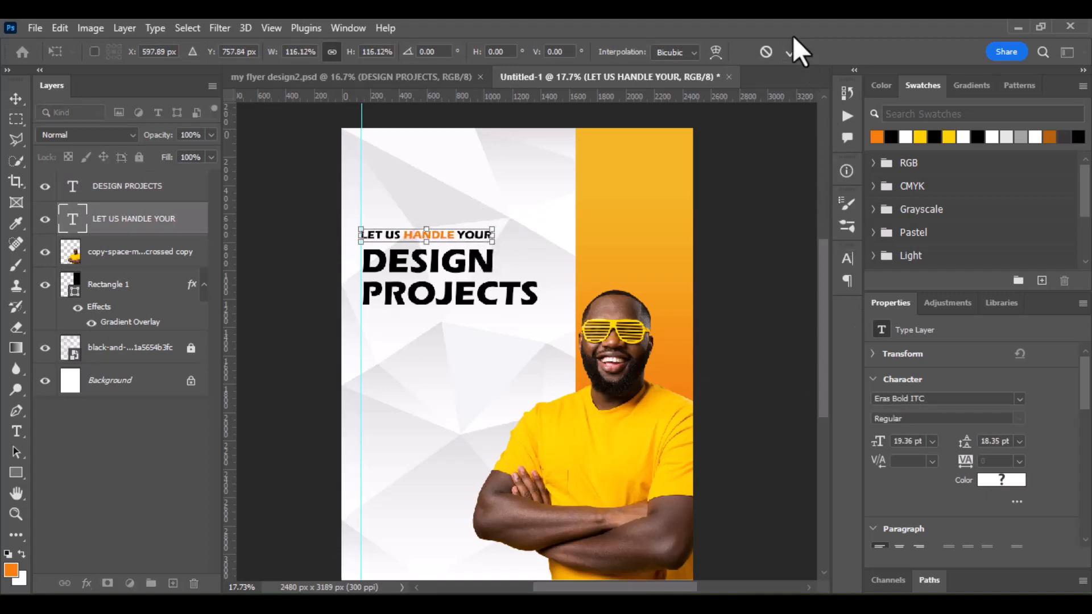
{"action": "left_click", "coordinate": [789, 52]}
- Draw a thin orange rectangle, about 1279 by 13 px, directly under the word "PROJECTS", starting at the guide
{"action": "scroll", "coordinate": [512, 268], "scroll_direction": "down", "scroll_amount": 2}
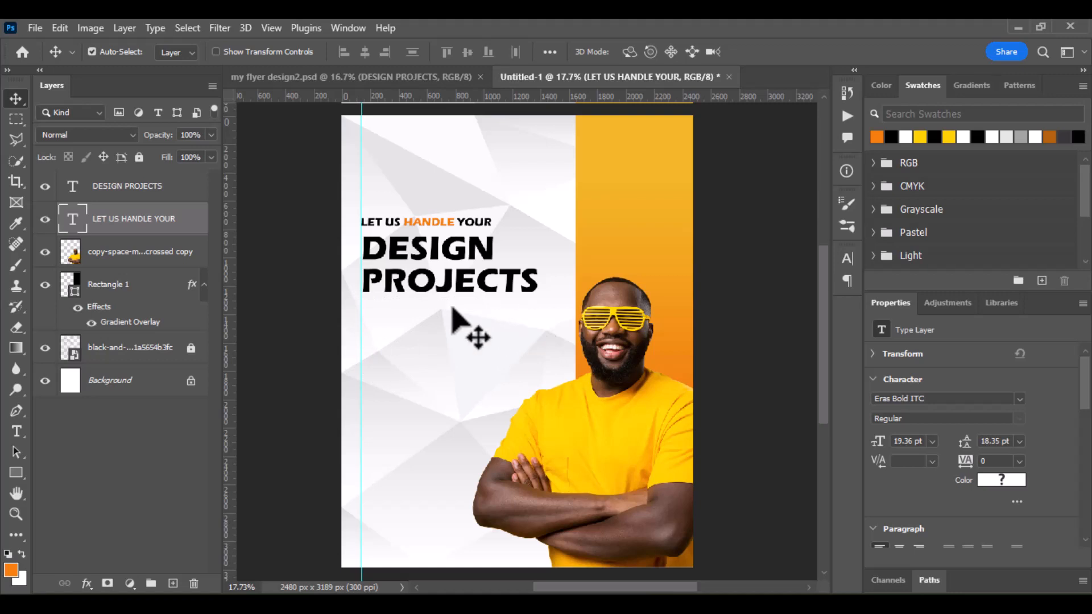
{"action": "left_click", "coordinate": [12, 472]}
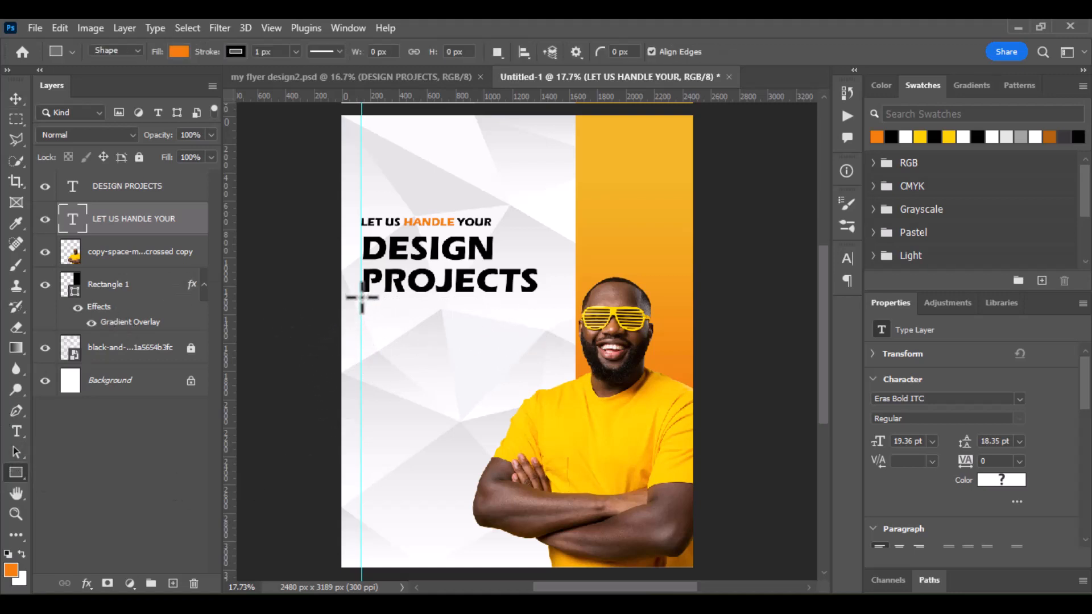
{"action": "left_click_drag", "start_coordinate": [362, 297], "coordinate": [542, 298]}
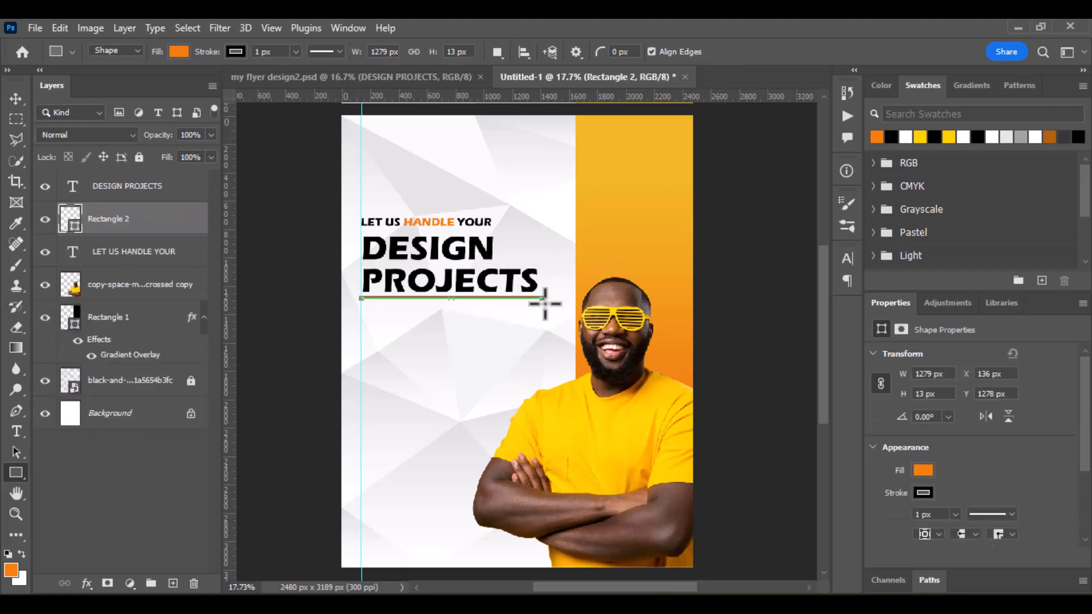
- Remove the orange line's stroke and round all its corners to 6.5 px
{"action": "left_click", "coordinate": [923, 494]}
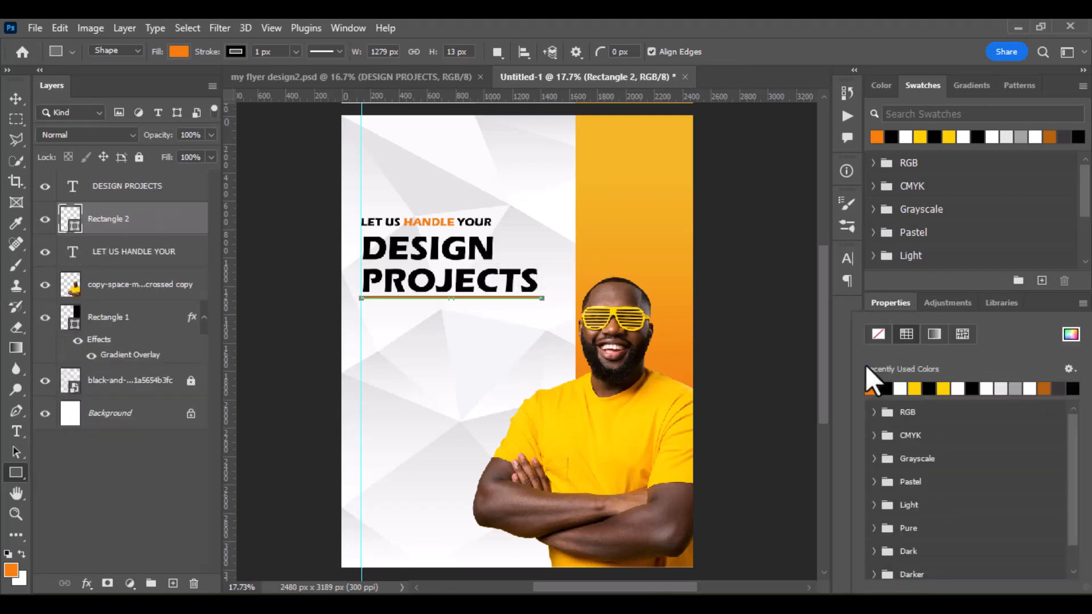
{"action": "left_click", "coordinate": [880, 338]}
{"action": "left_click", "coordinate": [840, 322]}
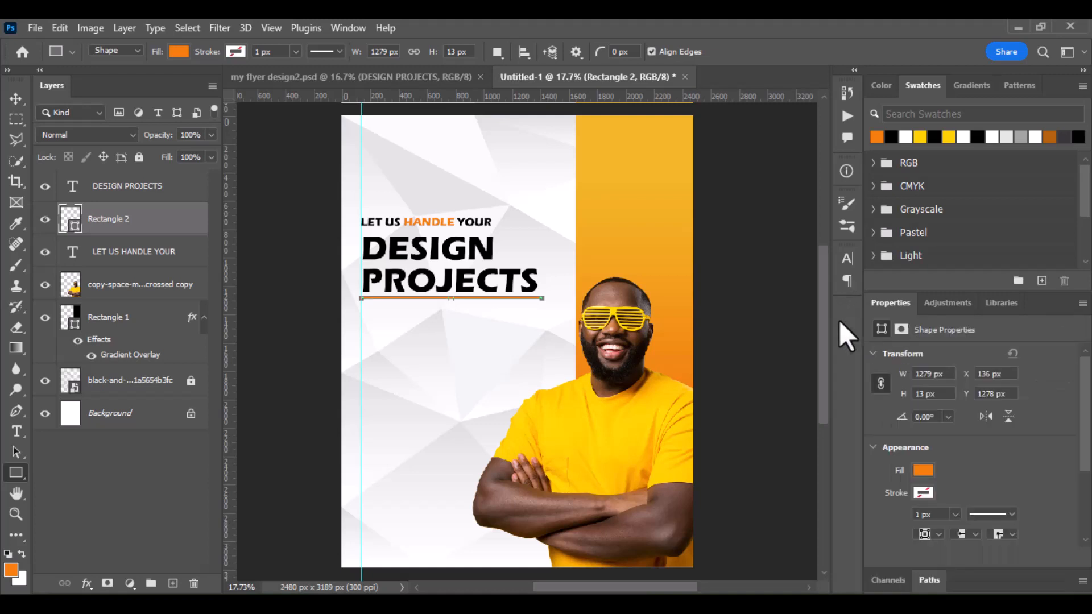
{"action": "scroll", "coordinate": [967, 512], "scroll_direction": "down", "scroll_amount": 3}
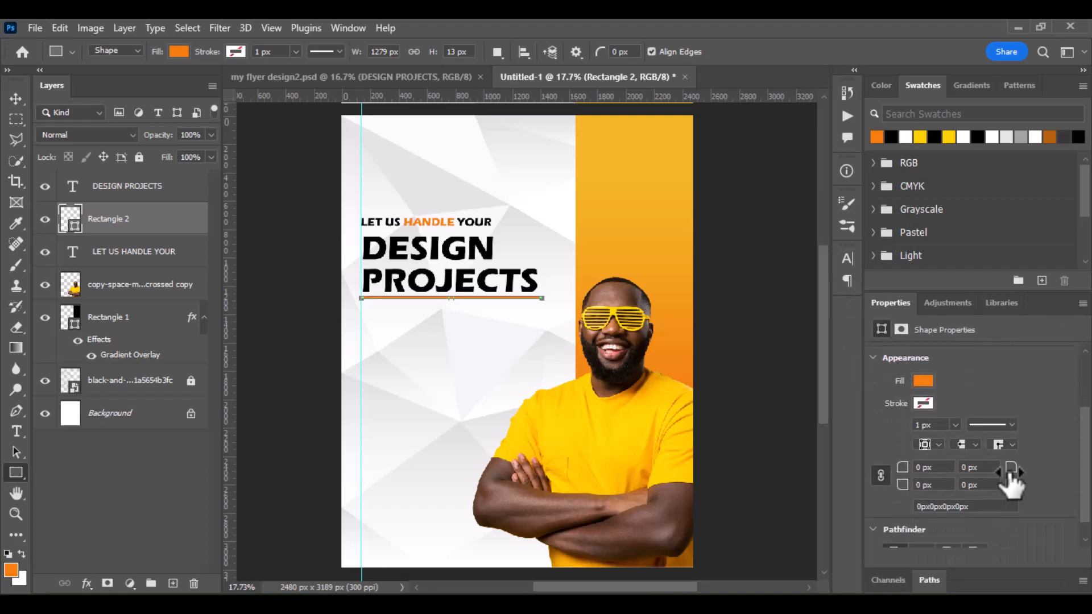
{"action": "left_click", "coordinate": [15, 98]}
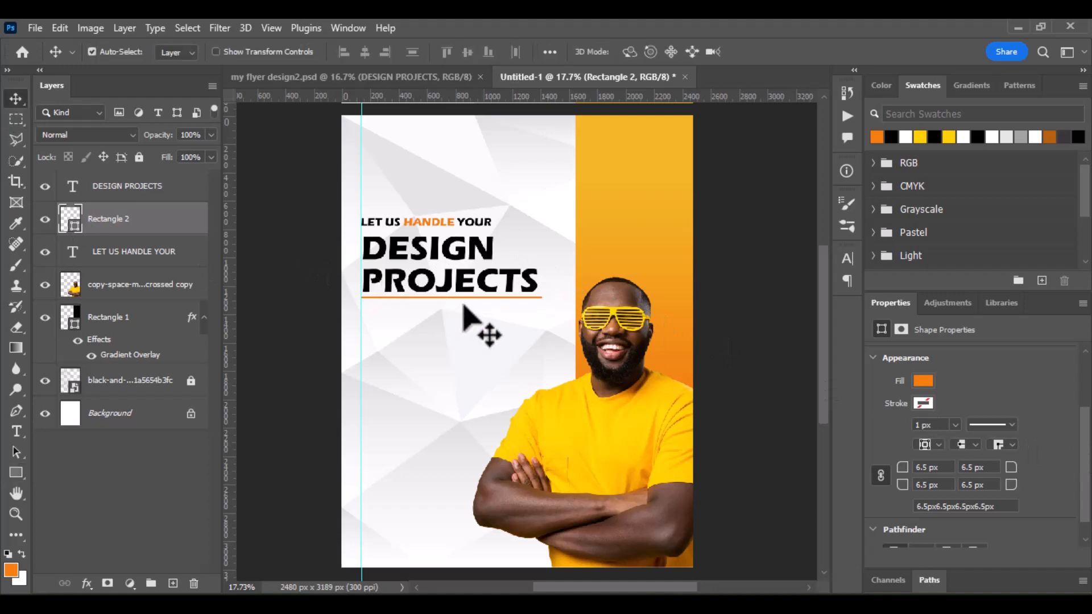
- Nudge the "LET US HANDLE YOUR" and "DESIGN PROJECTS" text layers up together, slightly away from the orange line
{"action": "scroll", "coordinate": [463, 310], "scroll_direction": "up", "scroll_amount": 4}
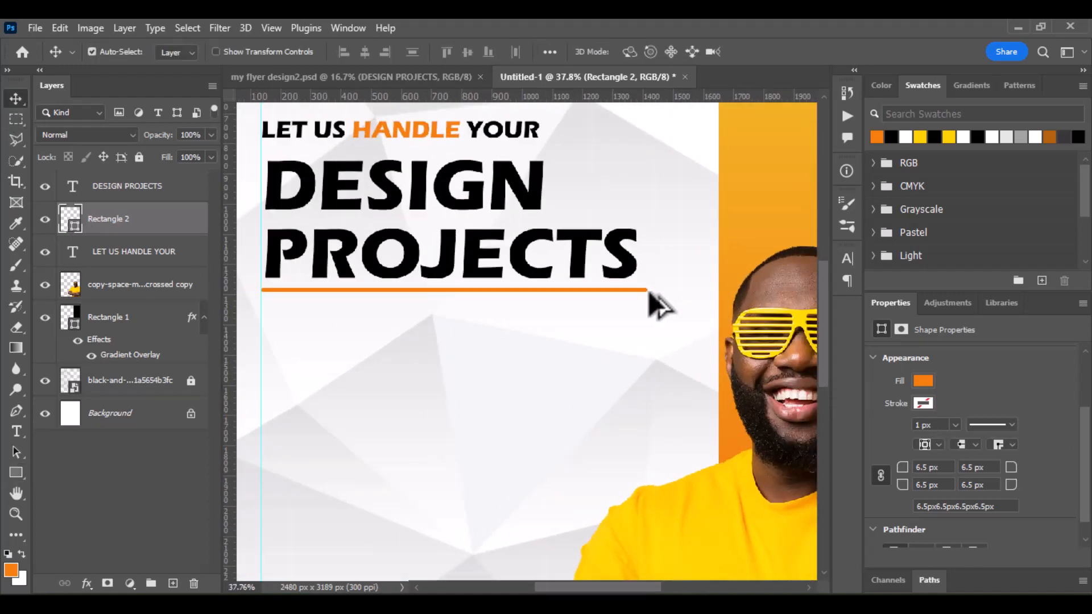
{"action": "scroll", "coordinate": [650, 302], "scroll_direction": "down", "scroll_amount": 3}
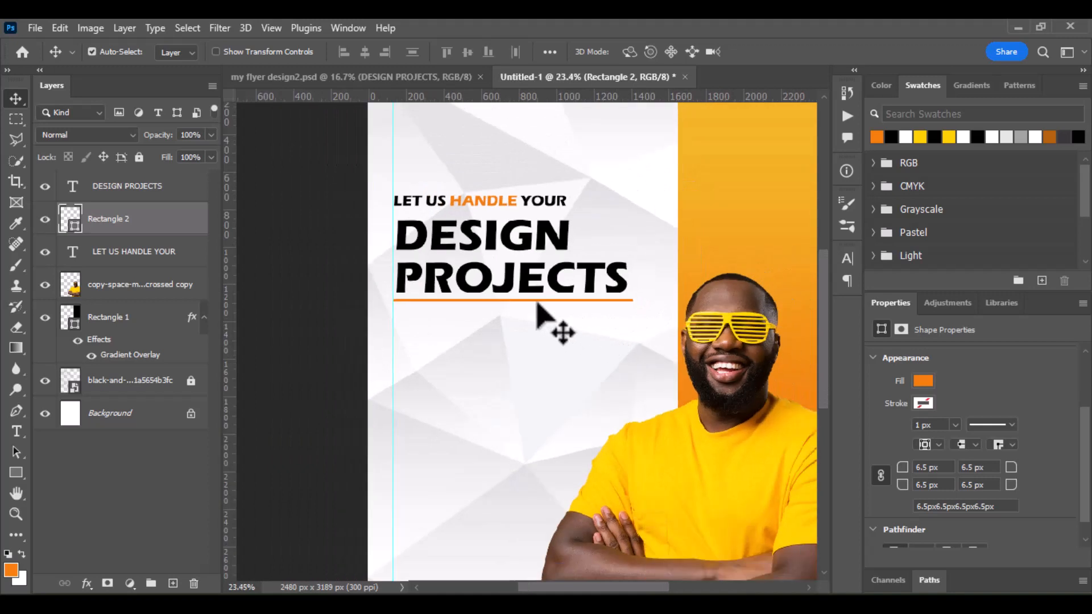
{"action": "scroll", "coordinate": [537, 303], "scroll_direction": "down", "scroll_amount": 1}
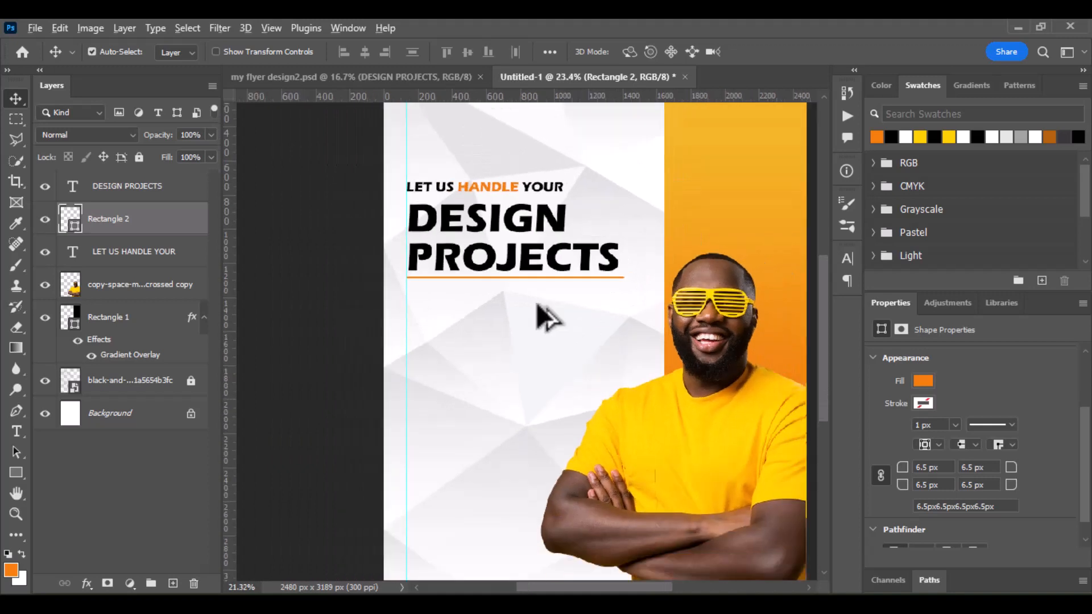
{"action": "scroll", "coordinate": [544, 317], "scroll_direction": "down", "scroll_amount": 2}
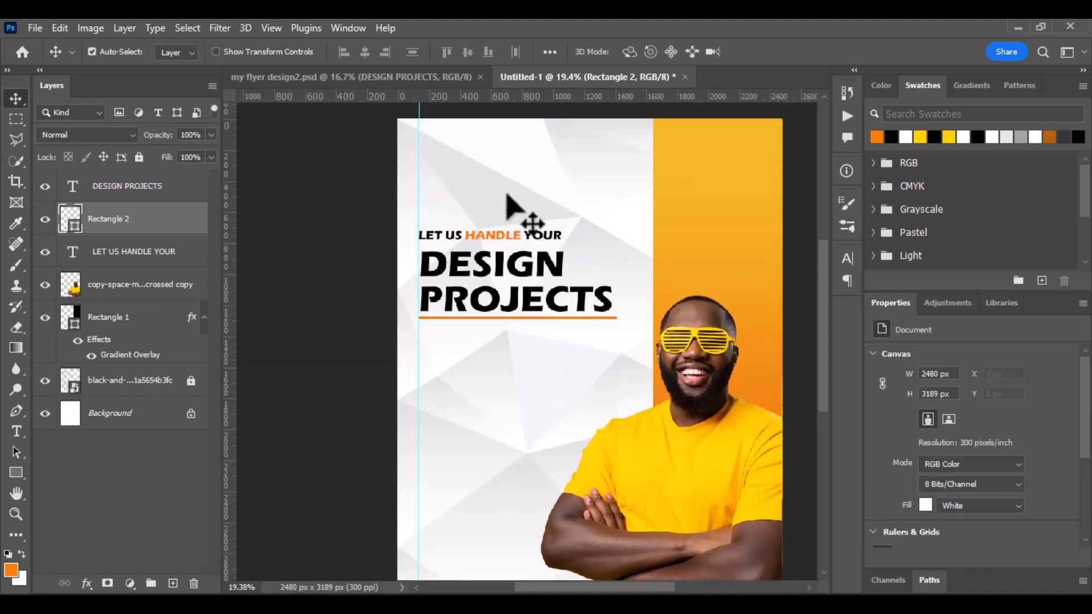
{"action": "left_click", "coordinate": [515, 232]}
{"action": "left_click", "coordinate": [512, 265], "text": "shift"}
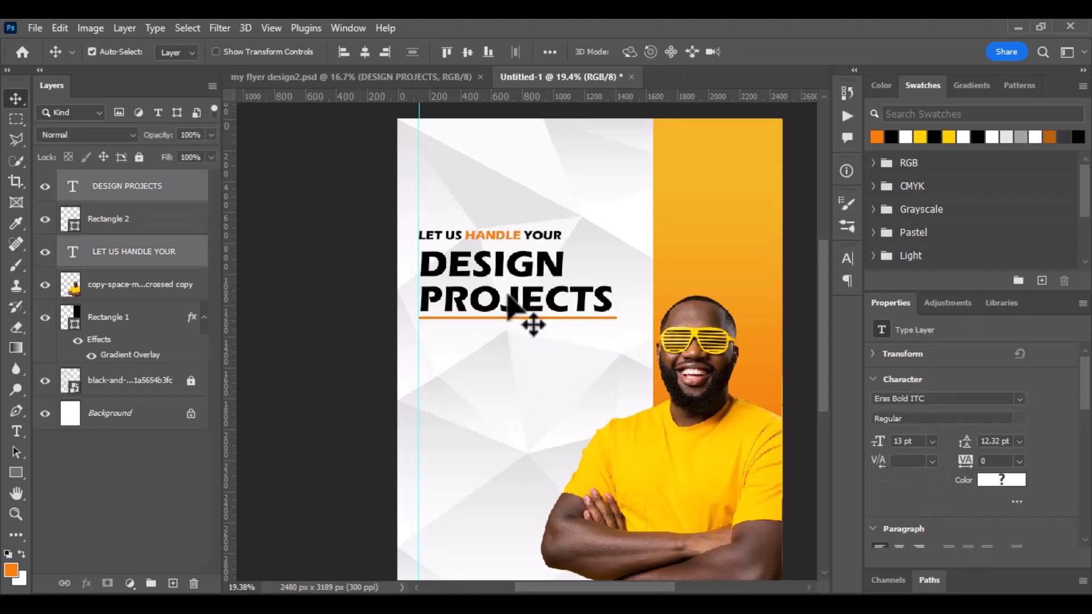
{"action": "key", "text": "shift+Up"}
{"action": "key", "text": "shift+Up"}
{"action": "key", "text": "shift+Up"}
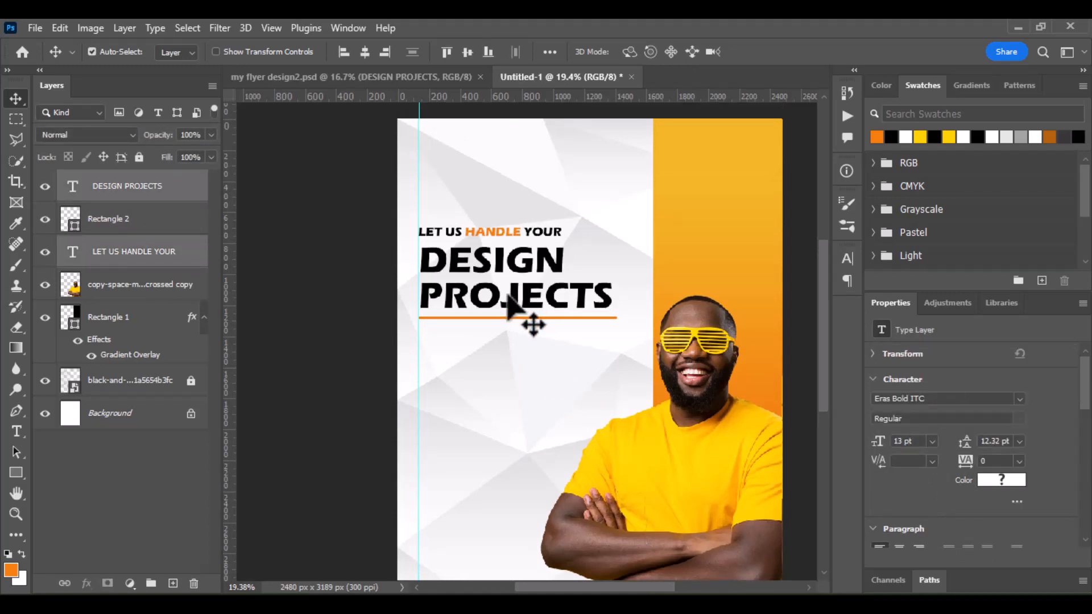
{"action": "left_click", "coordinate": [336, 349]}
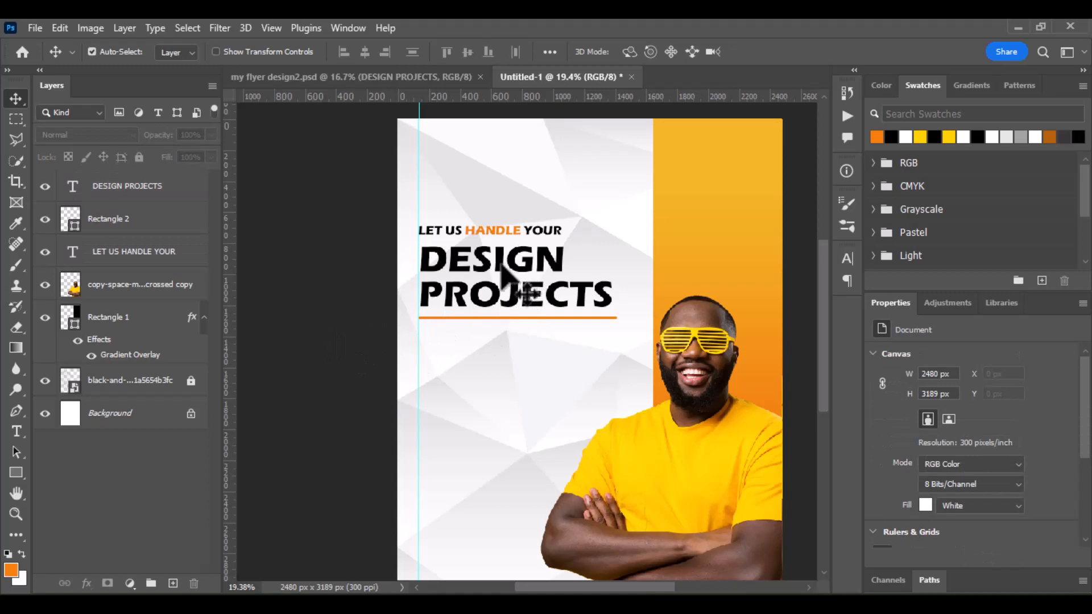
- Add a drop shadow to "DESIGN PROJECTS" with 32% opacity, 118° angle, 22 px distance and 10 px size
{"action": "left_click", "coordinate": [503, 272]}
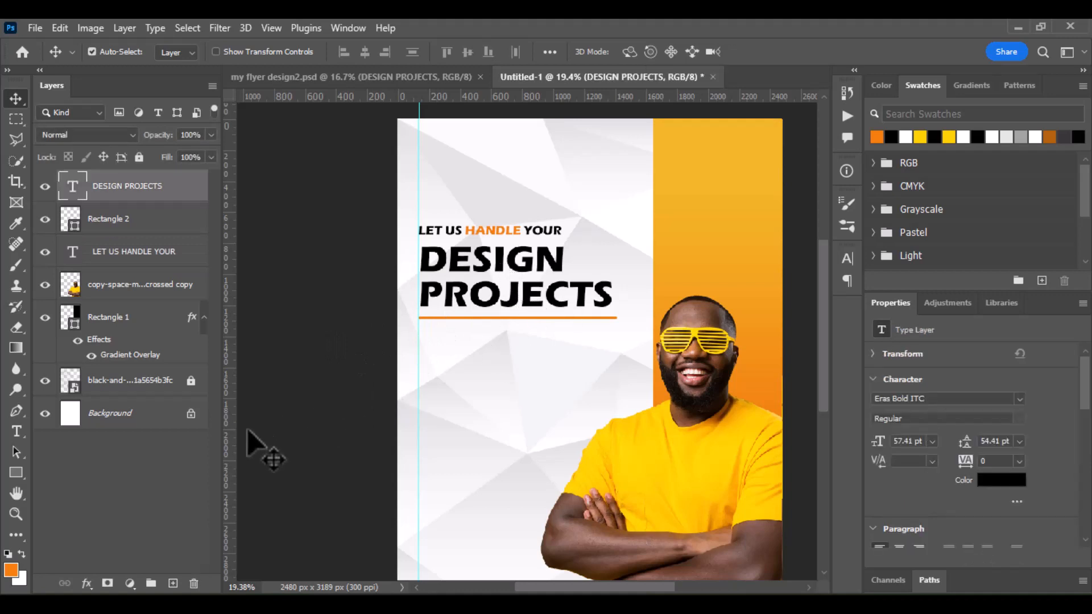
{"action": "left_click", "coordinate": [87, 584]}
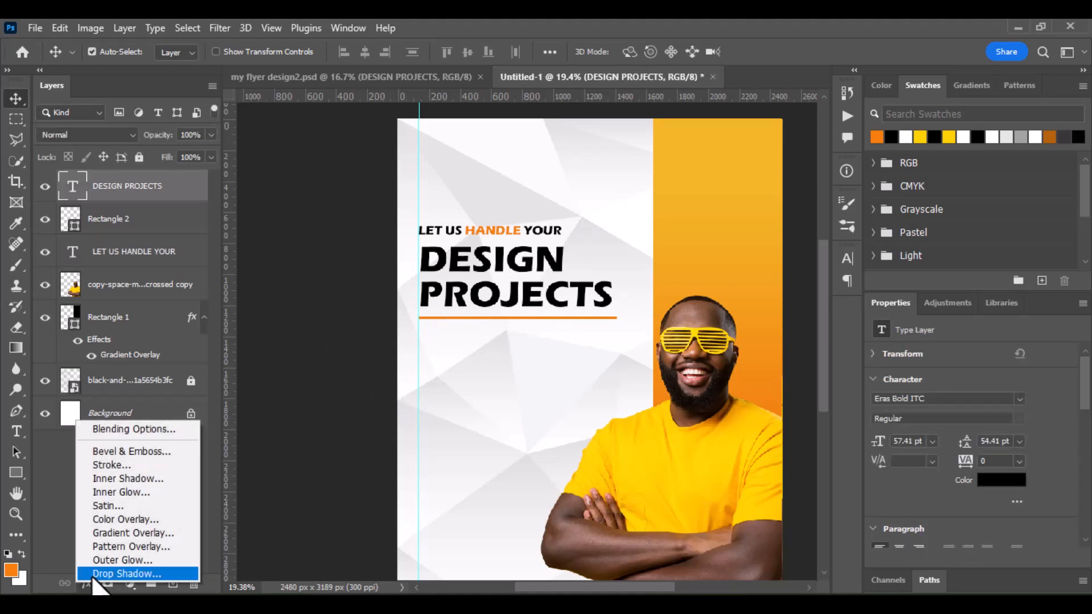
{"action": "left_click", "coordinate": [170, 574]}
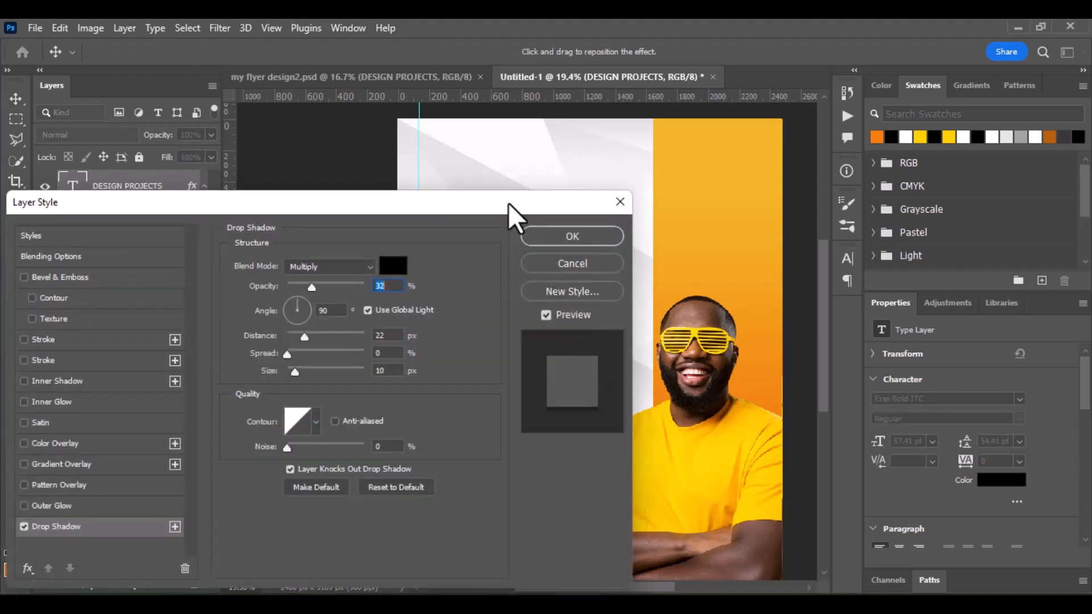
{"action": "left_click_drag", "start_coordinate": [509, 203], "coordinate": [523, 401]}
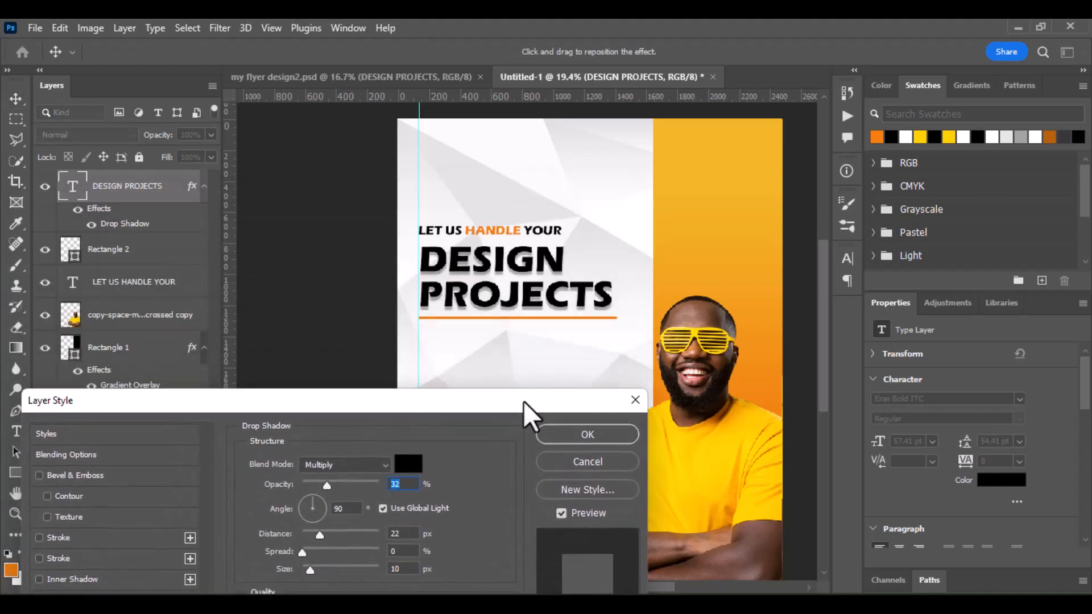
{"action": "left_click", "coordinate": [306, 497]}
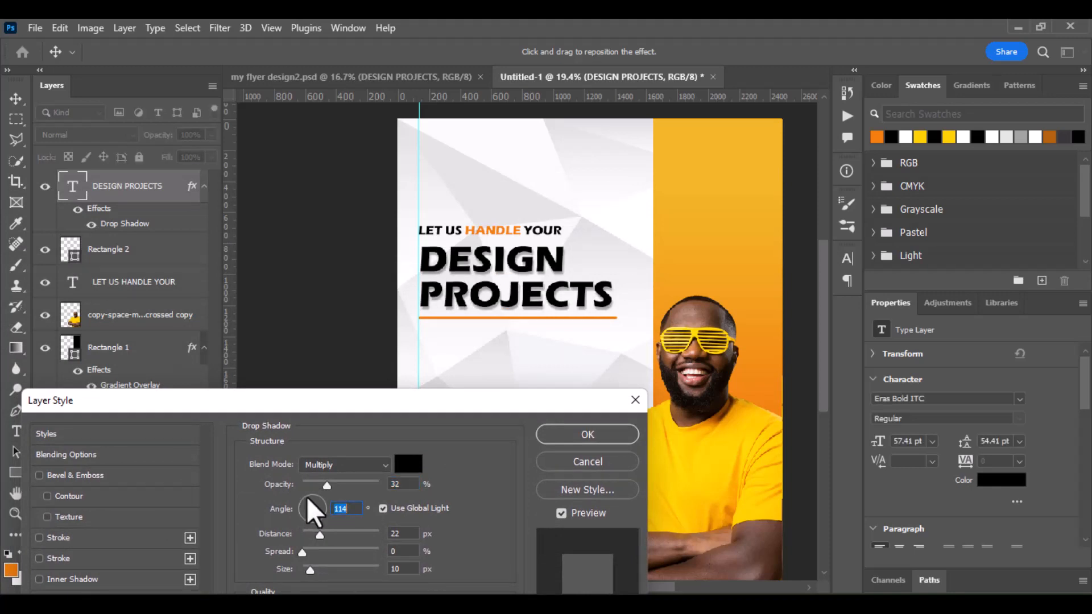
{"action": "left_click", "coordinate": [306, 497]}
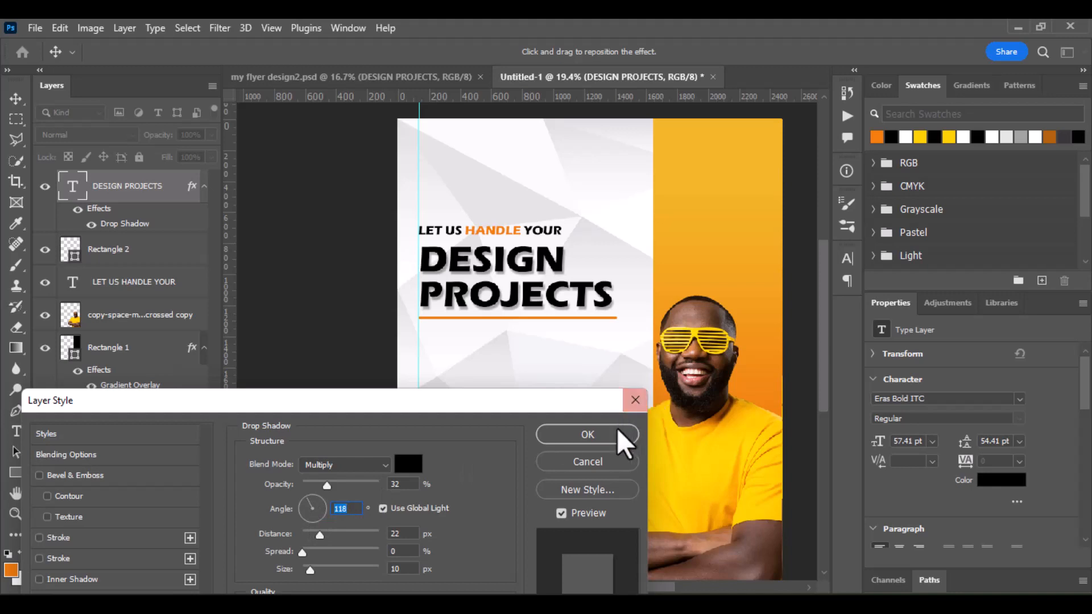
{"action": "left_click", "coordinate": [595, 437]}
- Lower the "LET US HANDLE YOUR" text slightly towards "DESIGN" and enlarge it to about 107%, keeping its start on the guide
{"action": "left_click", "coordinate": [540, 233]}
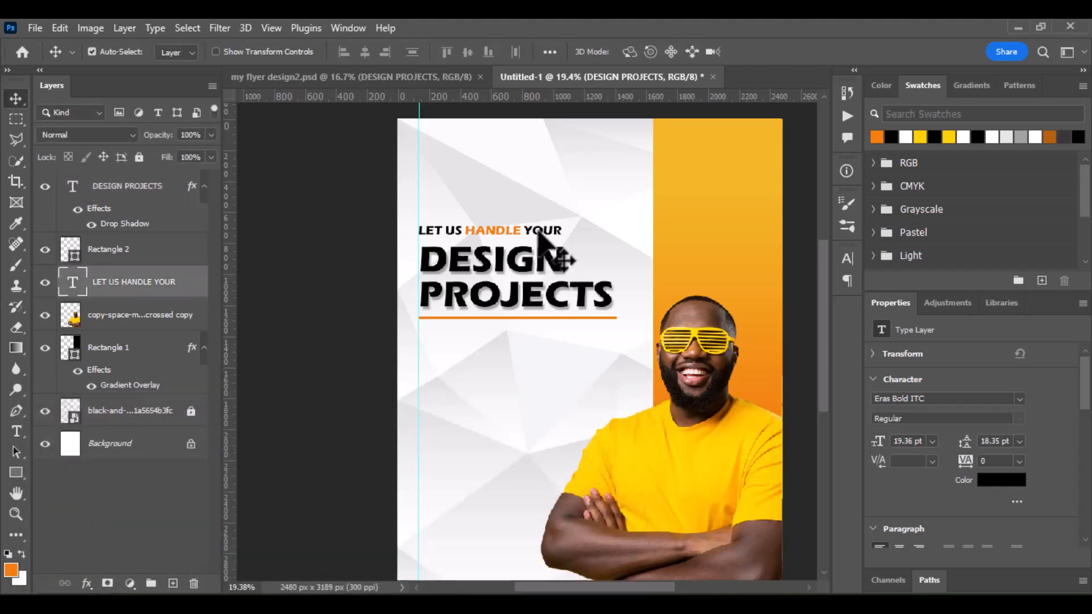
{"action": "key", "text": "Down"}
{"action": "key", "text": "Down"}
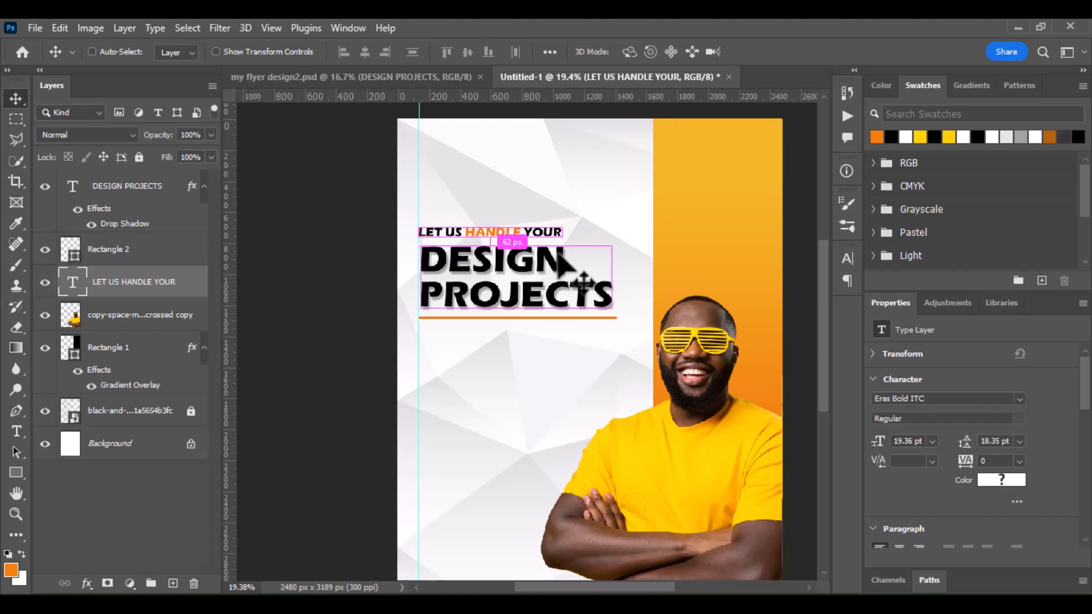
{"action": "key", "text": "ctrl+t"}
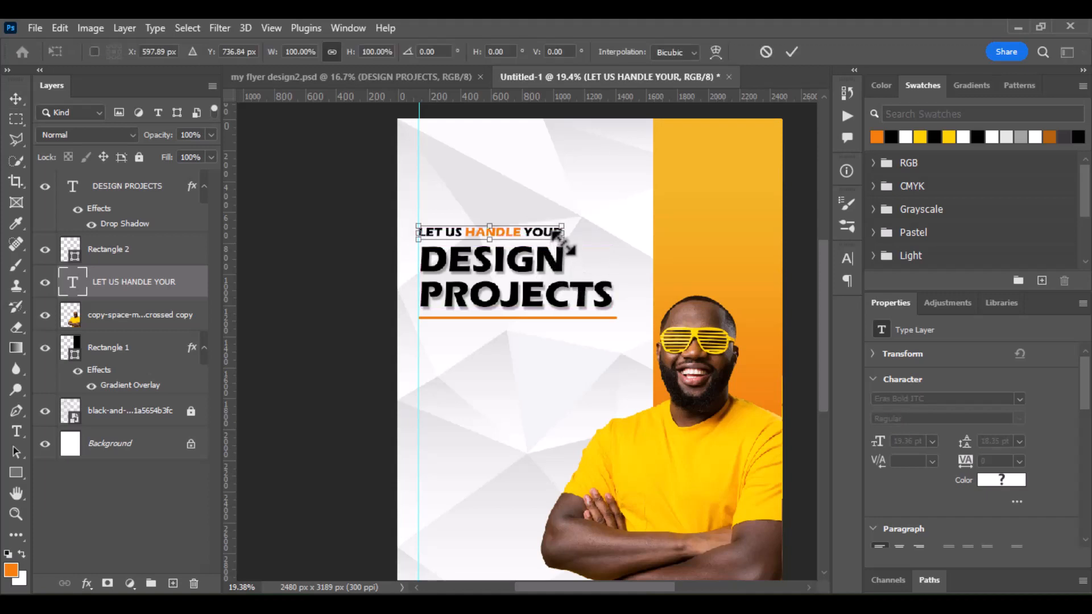
{"action": "left_click_drag", "start_coordinate": [563, 243], "coordinate": [575, 251]}
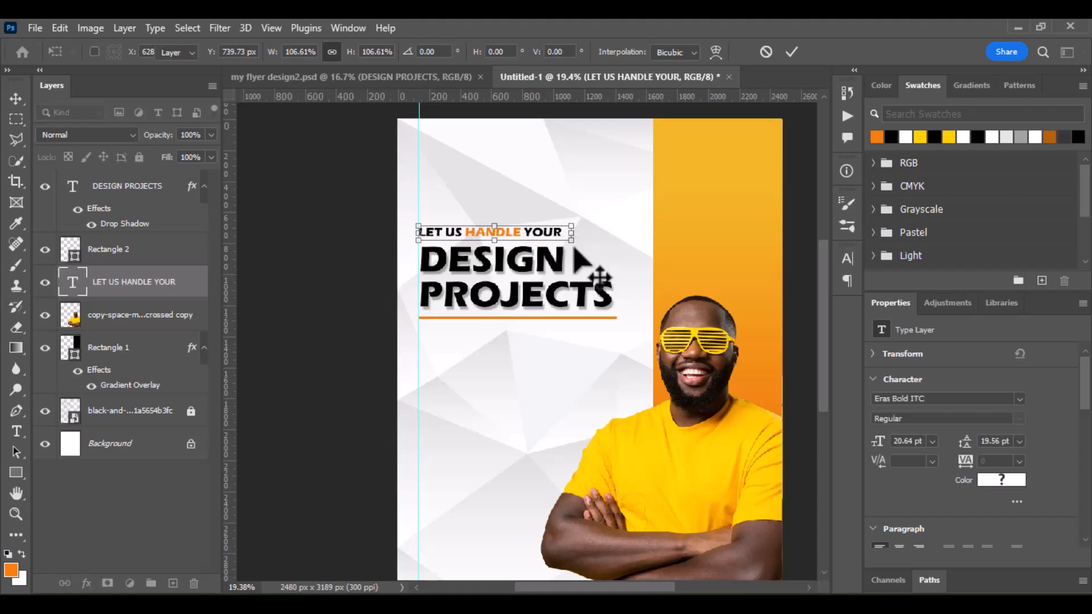
{"action": "key", "text": "Return"}
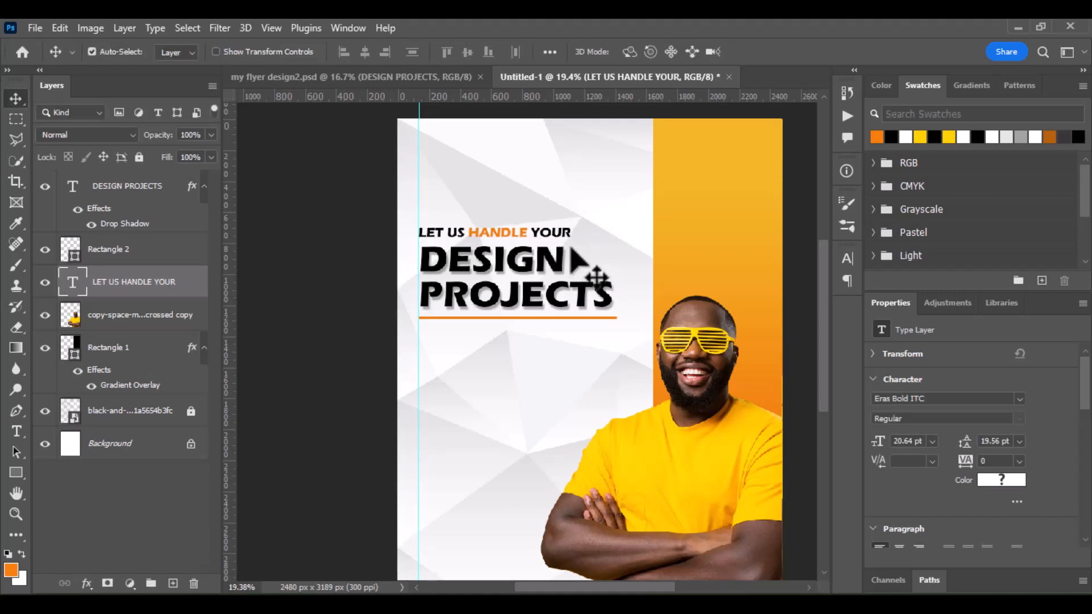
{"action": "key", "text": "shift+Down"}
{"action": "key", "text": "shift+Down"}
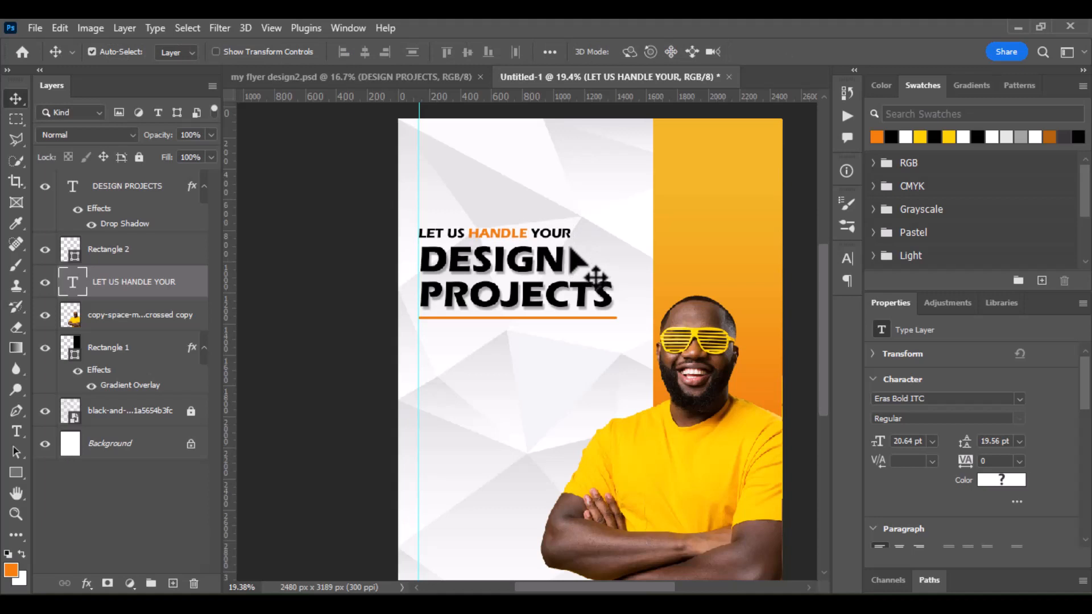
- Paste the "We are a creative Graphics Design Agency" paragraph from my flyer design2.psd and place it below the orange line near the guide
{"action": "scroll", "coordinate": [575, 256], "scroll_direction": "down", "scroll_amount": 3}
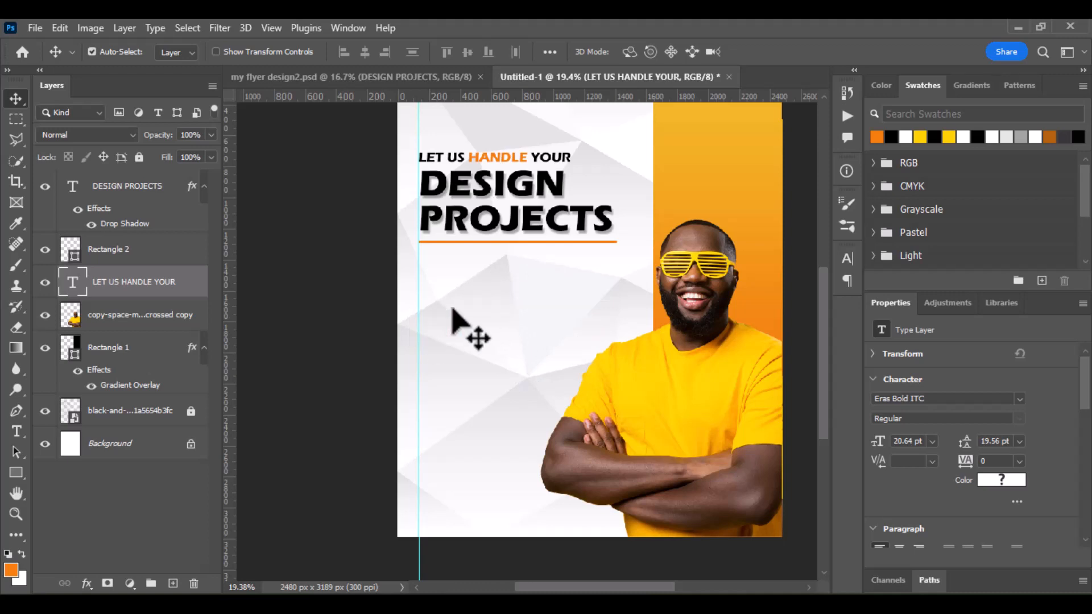
{"action": "scroll", "coordinate": [501, 239], "scroll_direction": "up", "scroll_amount": 2}
{"action": "scroll", "coordinate": [505, 242], "scroll_direction": "up", "scroll_amount": 2}
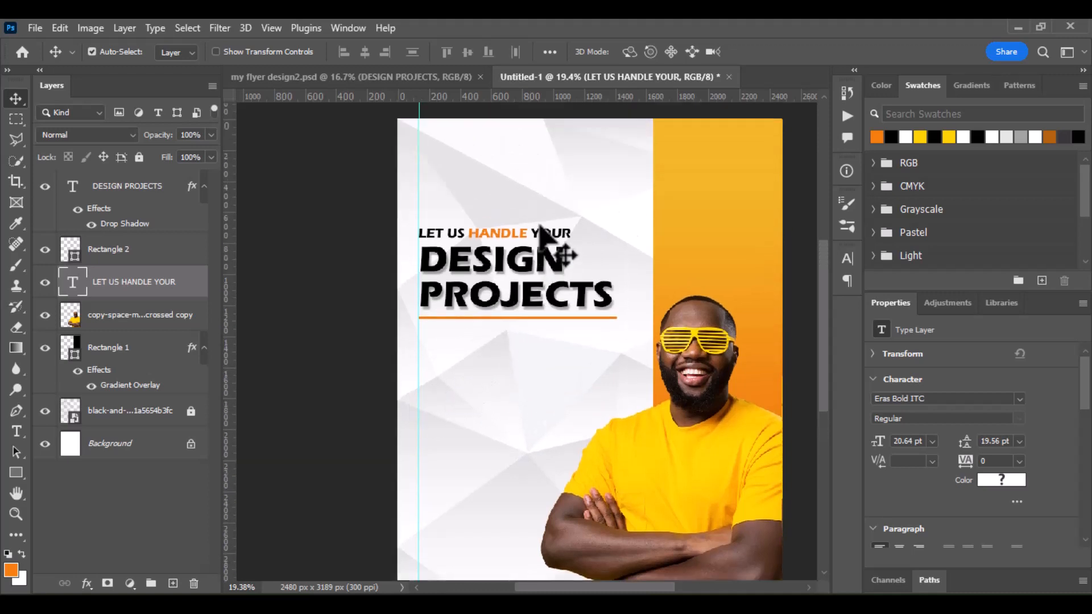
{"action": "scroll", "coordinate": [546, 239], "scroll_direction": "down", "scroll_amount": 1}
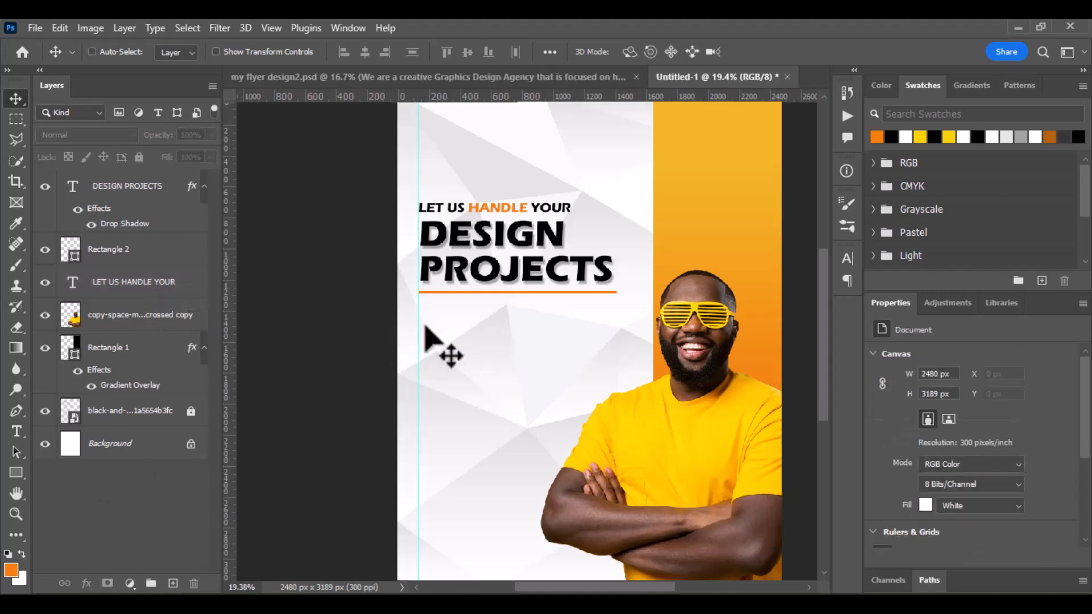
{"action": "key", "text": "ctrl+v"}
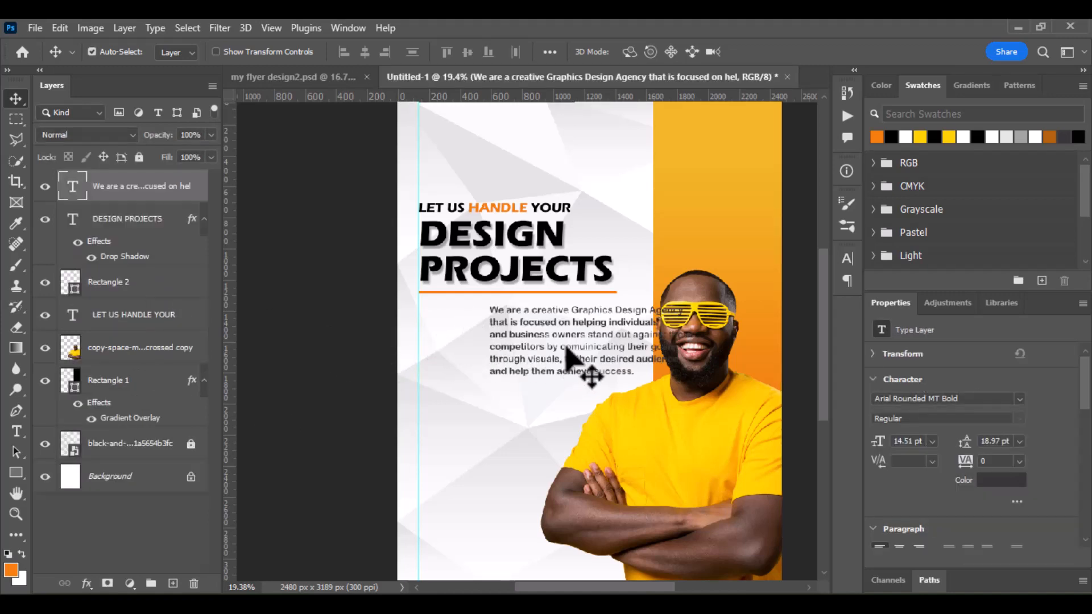
{"action": "left_click_drag", "start_coordinate": [586, 346], "coordinate": [509, 342]}
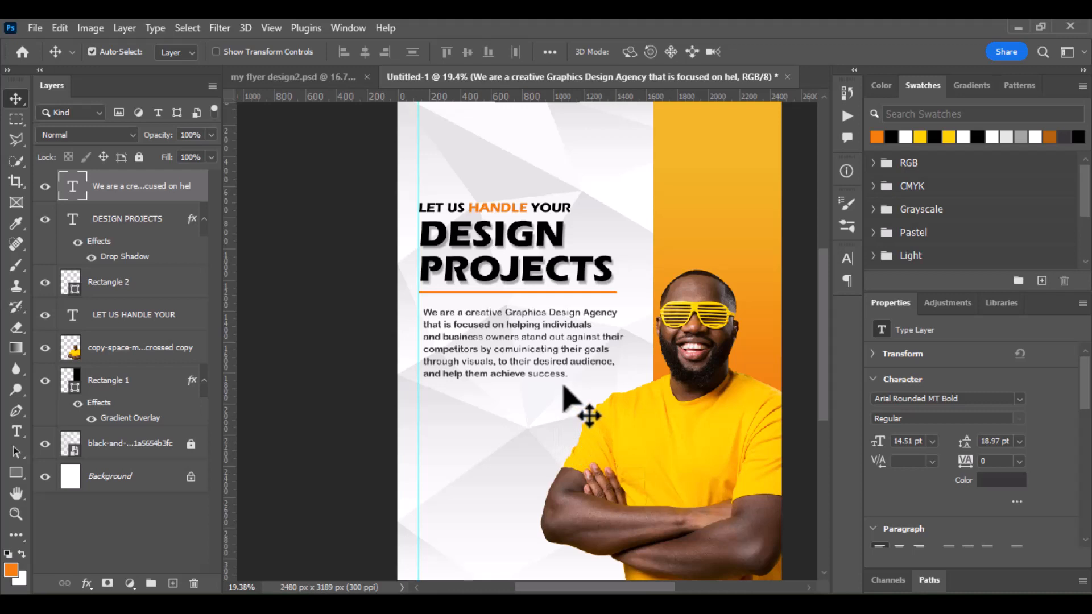
- Shift the man cutout slightly right to X 965 px, away from the paragraph text
{"action": "scroll", "coordinate": [626, 407], "scroll_direction": "down", "scroll_amount": 2}
{"action": "left_click", "coordinate": [639, 434]}
{"action": "scroll", "coordinate": [592, 434], "scroll_direction": "up", "scroll_amount": 2}
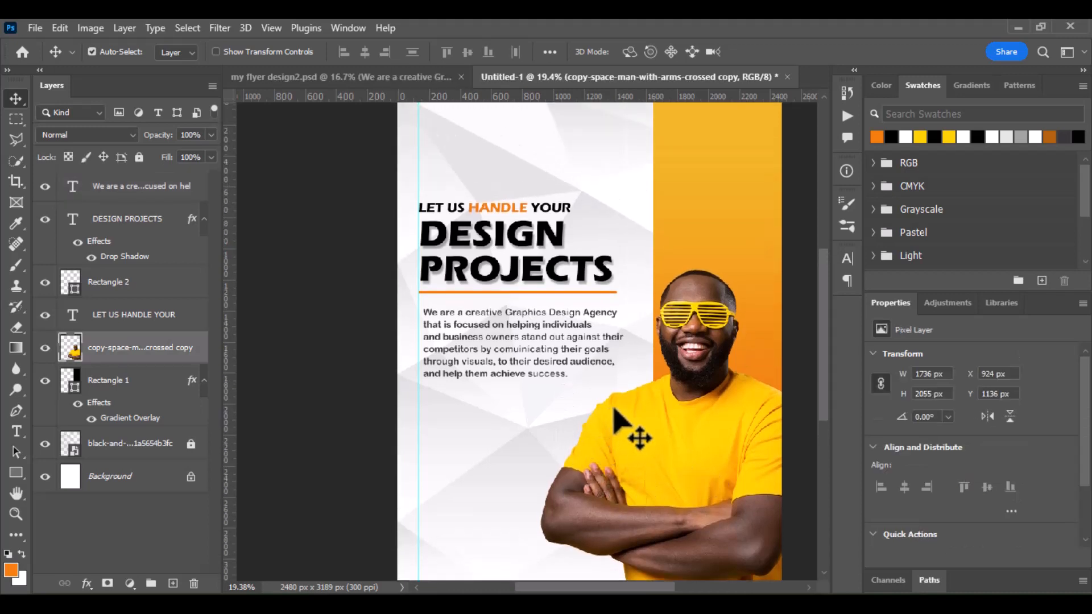
{"action": "left_click_drag", "start_coordinate": [637, 444], "coordinate": [648, 455]}
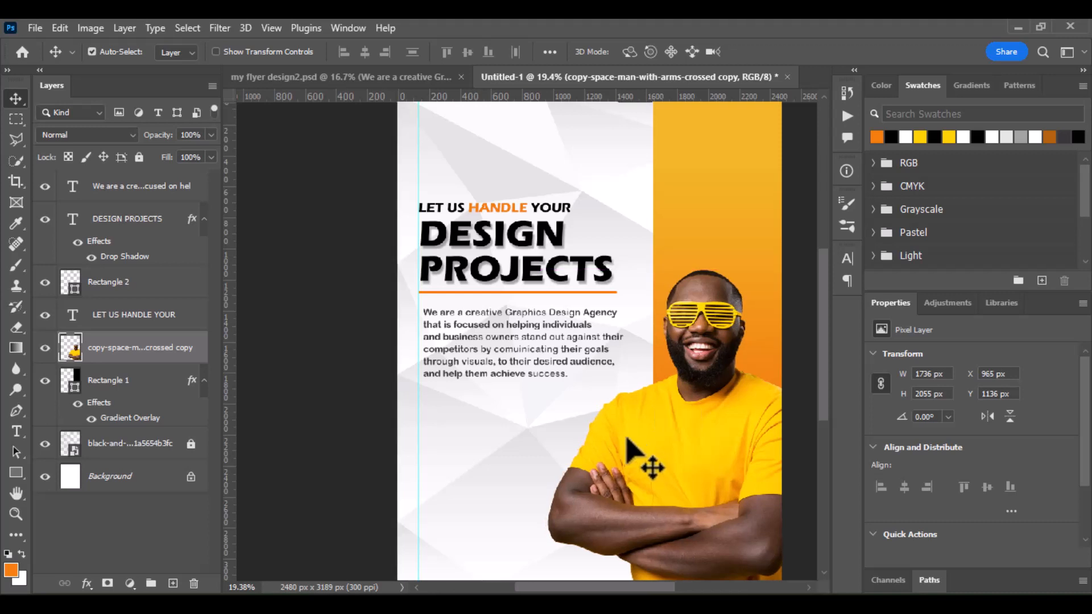
- Draw a rectangle about 669 × 238 px from the vertical guide over the lower-left part of the description paragraph
{"action": "scroll", "coordinate": [512, 387], "scroll_direction": "down", "scroll_amount": 1}
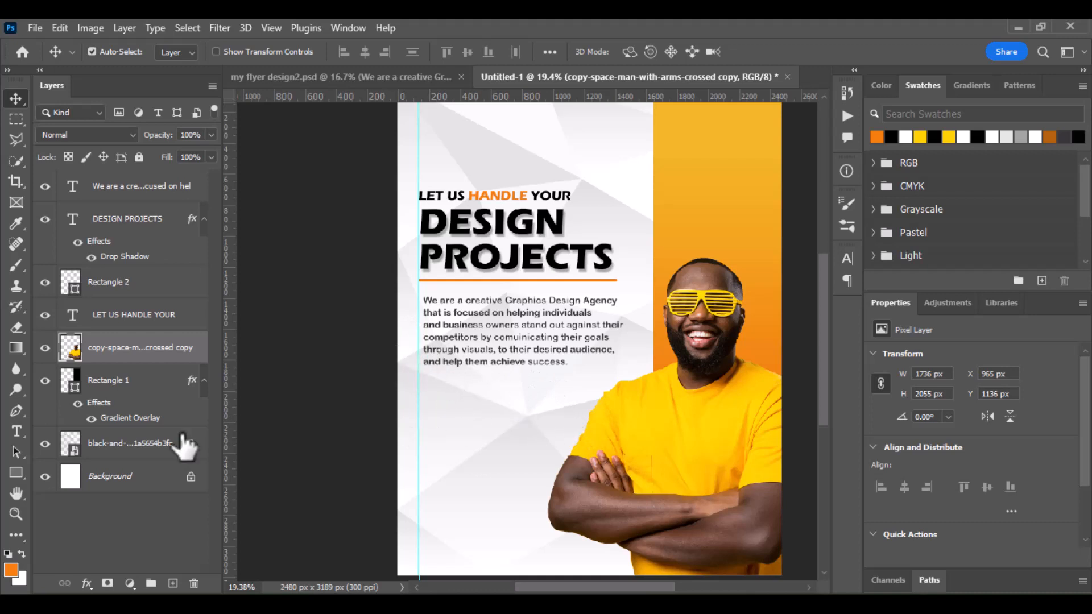
{"action": "left_click", "coordinate": [16, 473]}
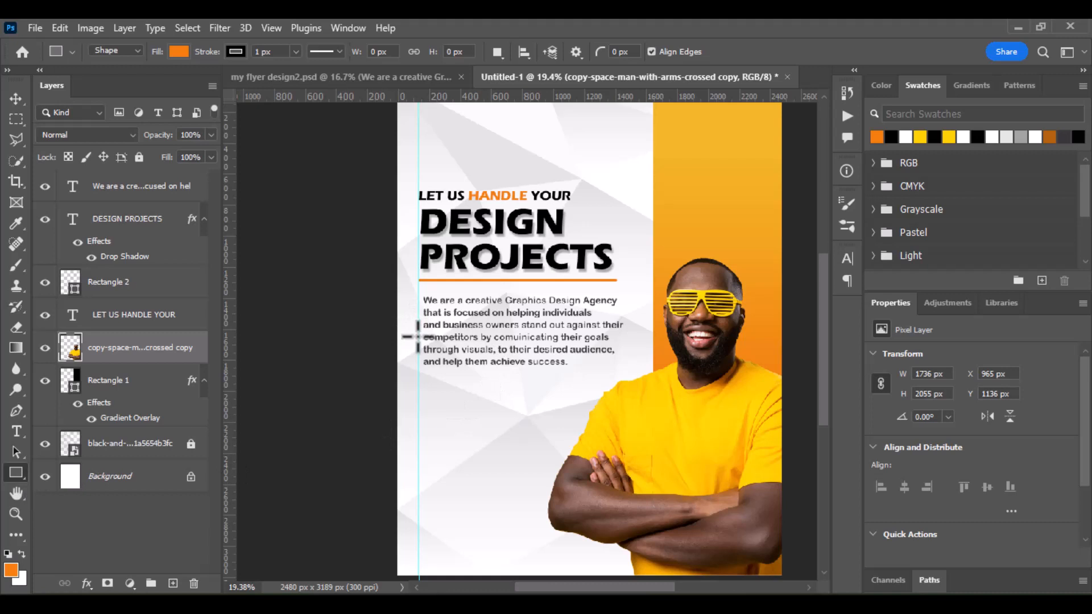
{"action": "left_click_drag", "start_coordinate": [419, 337], "coordinate": [522, 375]}
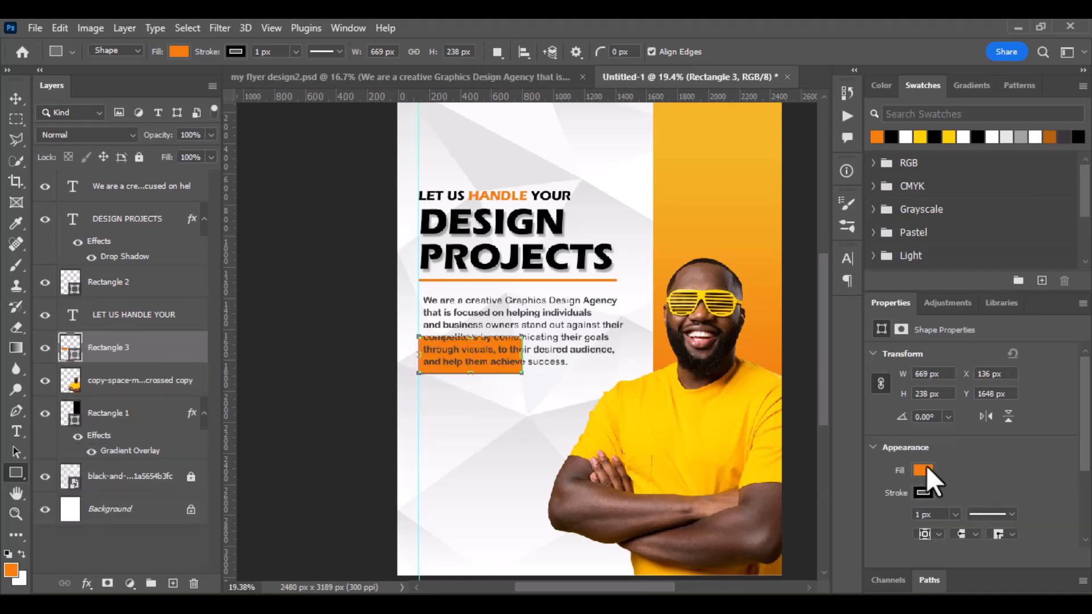
- Remove the new rectangle's fill and give it an orange stroke 3 px wide
{"action": "left_click", "coordinate": [923, 470]}
{"action": "left_click", "coordinate": [880, 335]}
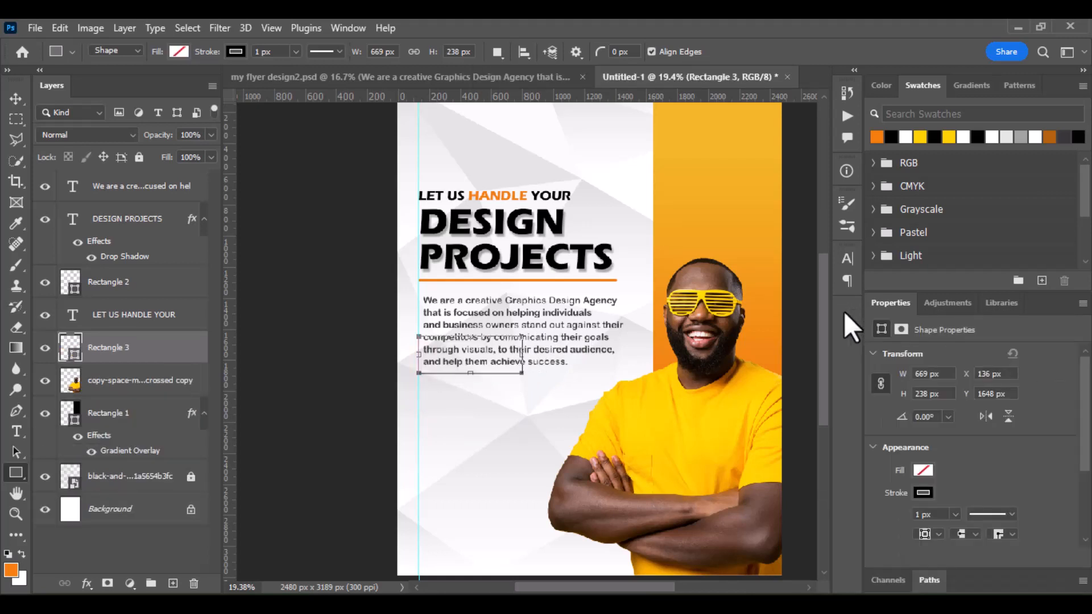
{"action": "left_click", "coordinate": [924, 493]}
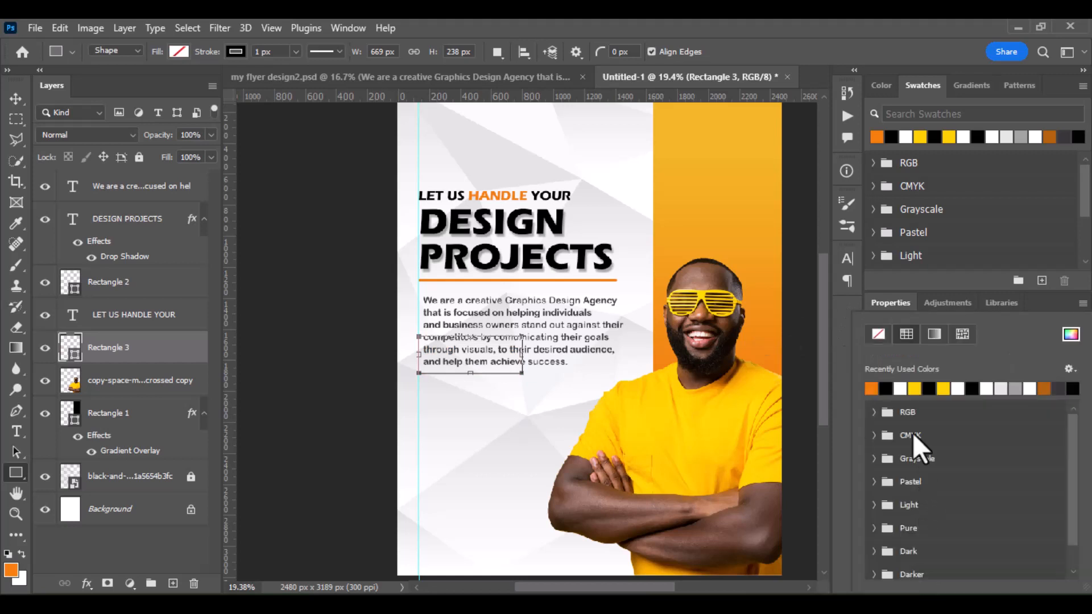
{"action": "left_click", "coordinate": [871, 389]}
{"action": "left_click", "coordinate": [853, 347]}
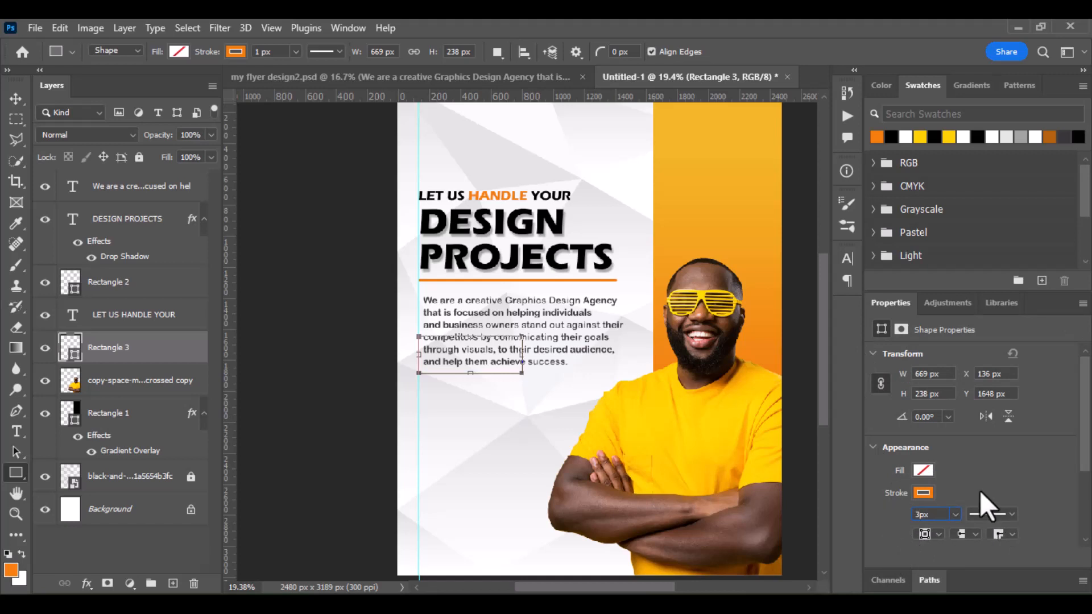
{"action": "key", "text": "Return"}
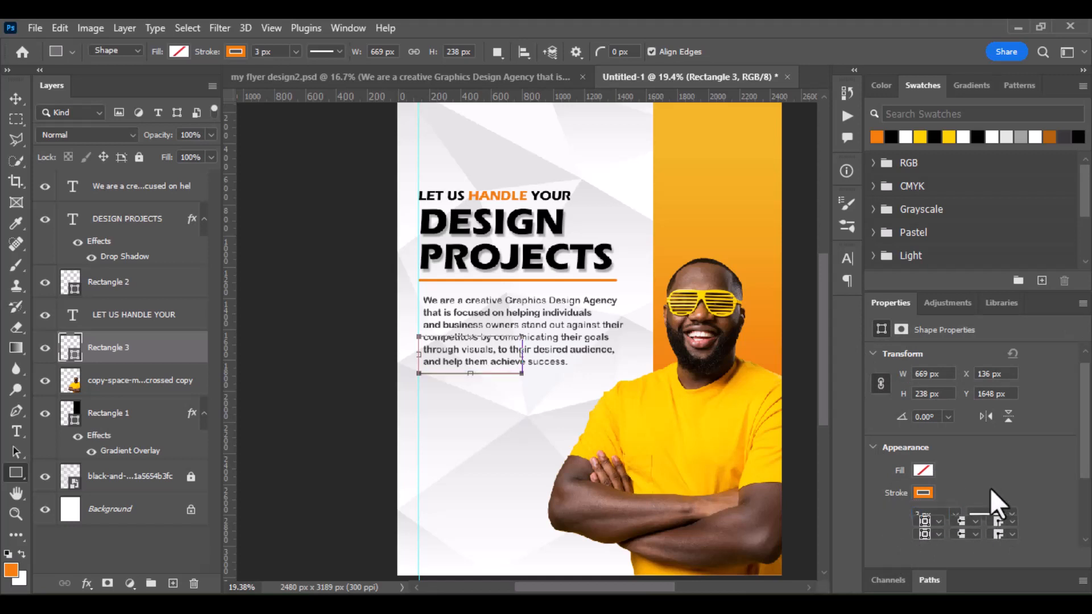
{"action": "scroll", "coordinate": [991, 488], "scroll_direction": "down", "scroll_amount": 2}
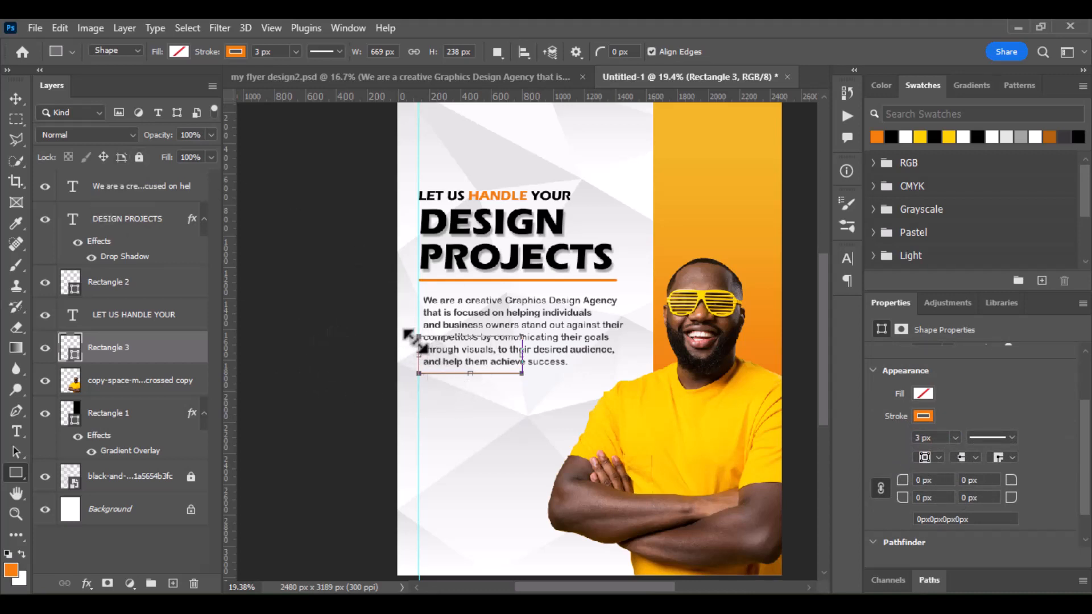
- Add a layer mask to the outlined rectangle and set up a 600 px Hard Round brush at 100% opacity
{"action": "scroll", "coordinate": [414, 344], "scroll_direction": "up", "scroll_amount": 5}
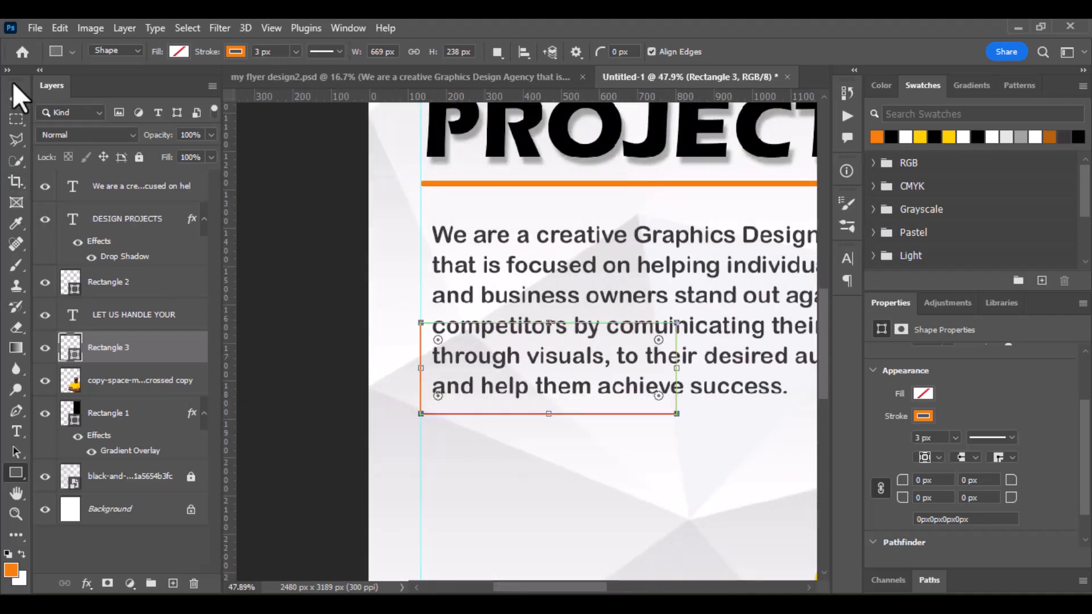
{"action": "left_click", "coordinate": [16, 98]}
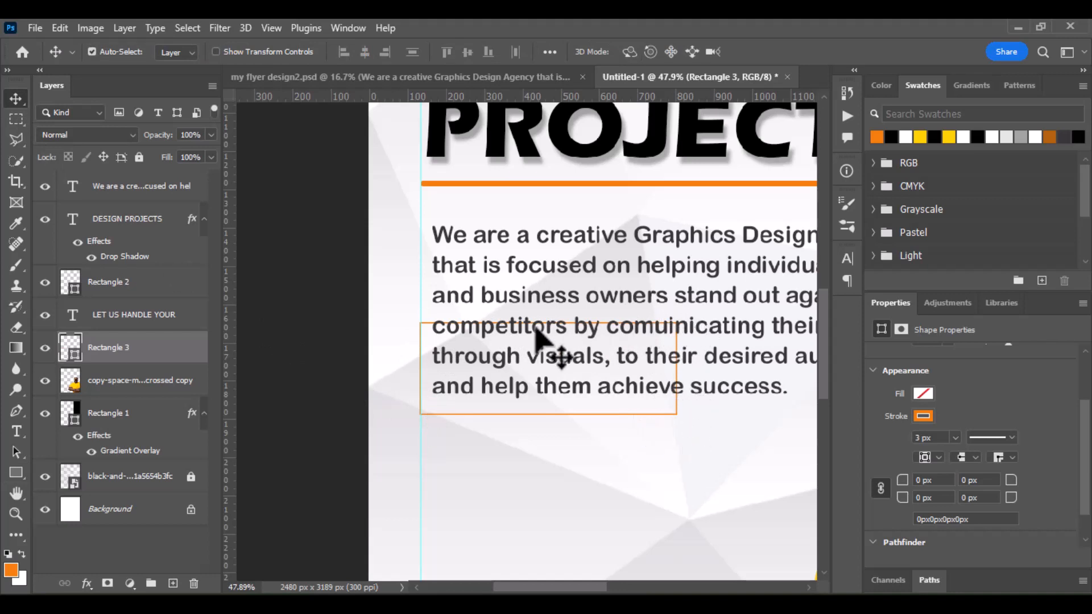
{"action": "left_click", "coordinate": [107, 584]}
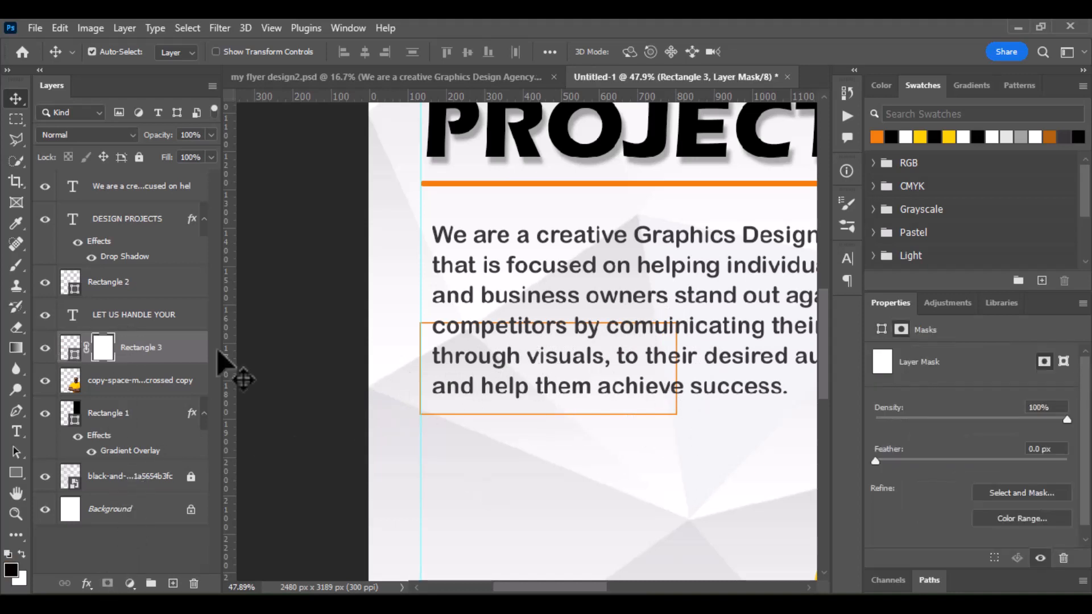
{"action": "left_click", "coordinate": [15, 267]}
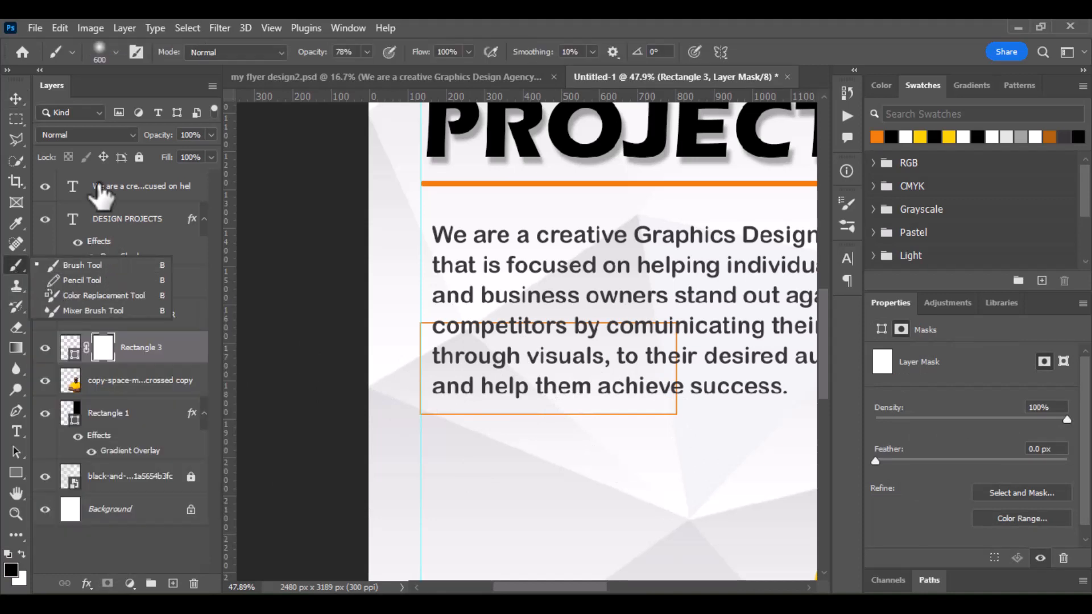
{"action": "left_click", "coordinate": [115, 52]}
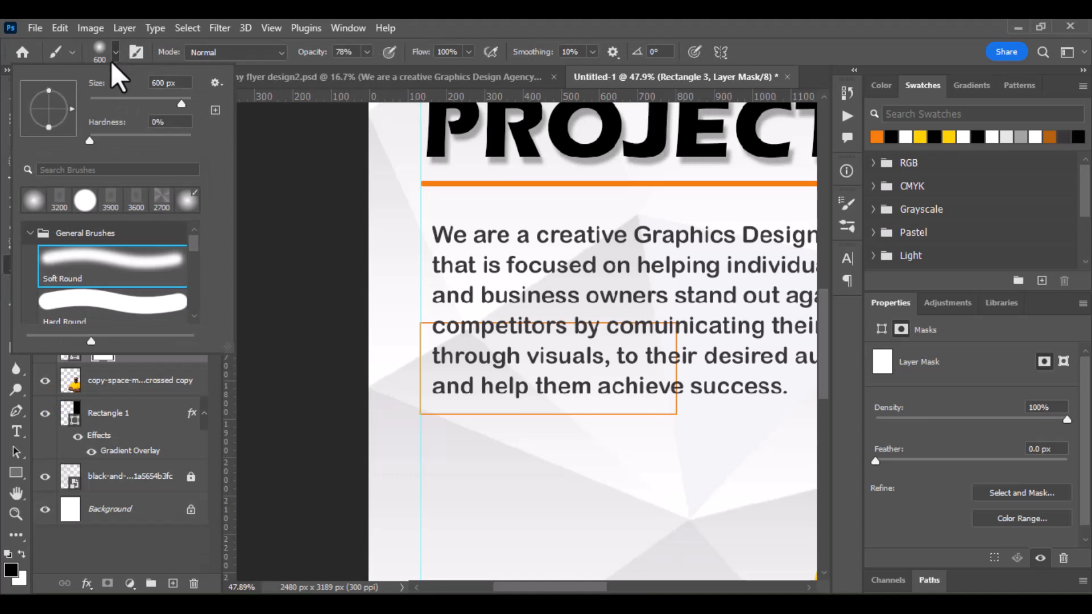
{"action": "left_click", "coordinate": [86, 296]}
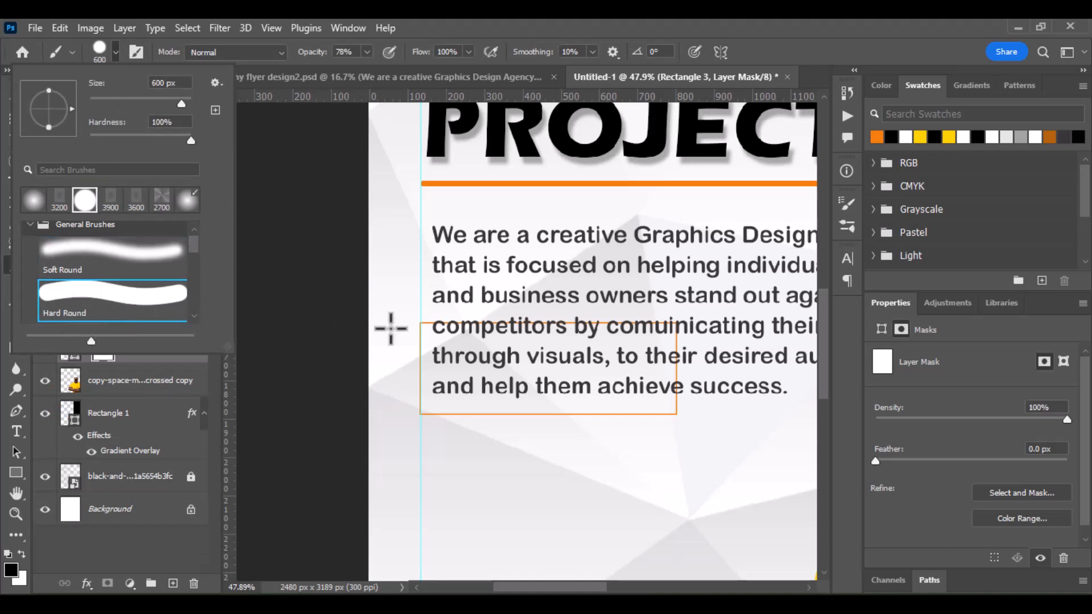
{"action": "left_click", "coordinate": [116, 53]}
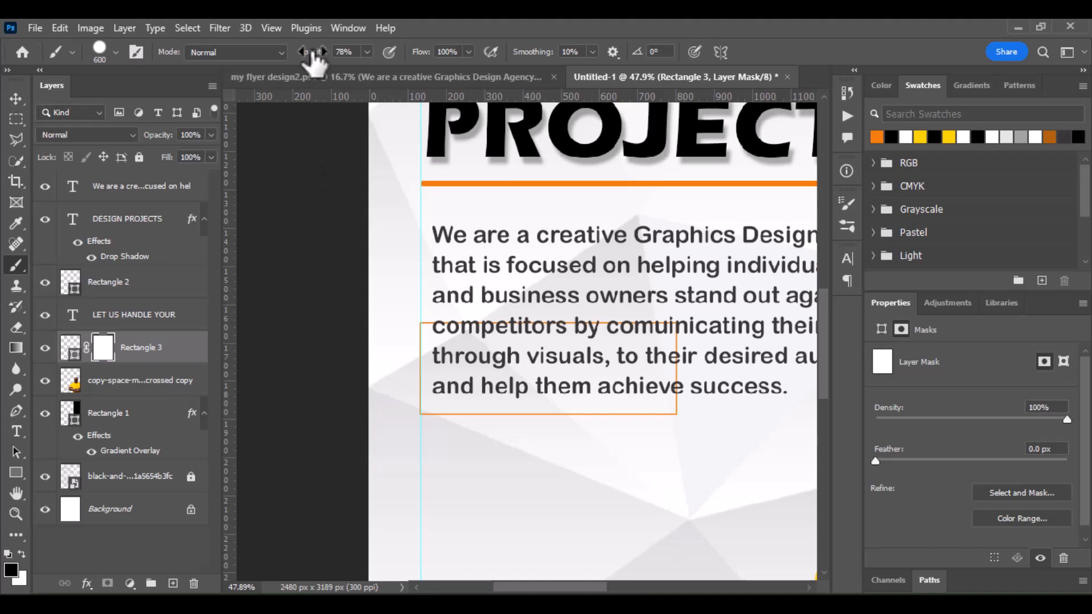
{"action": "left_click_drag", "start_coordinate": [314, 55], "coordinate": [407, 54]}
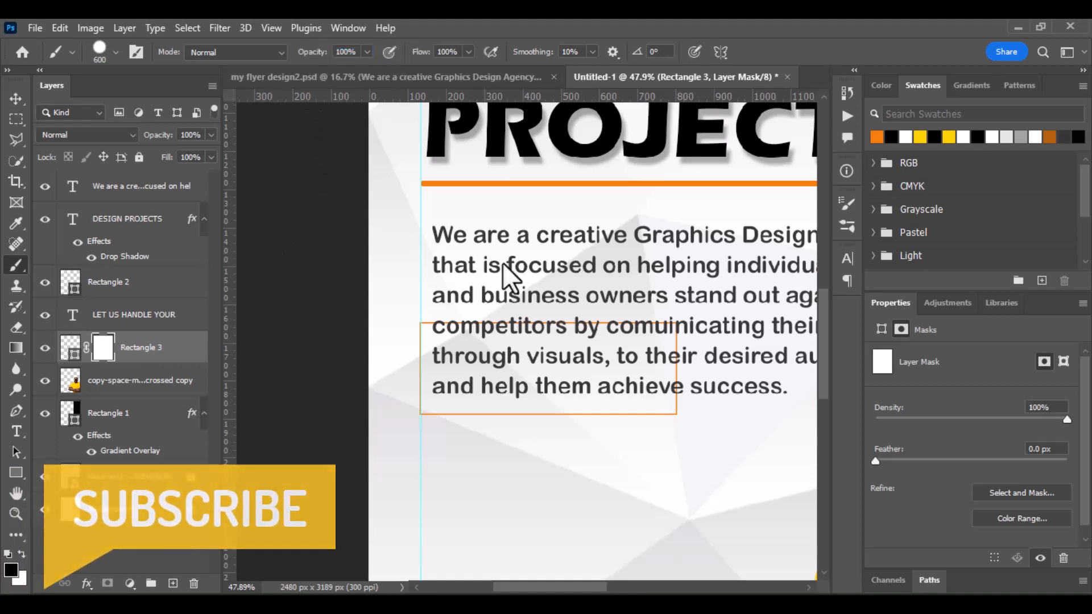
- Paint black on the mask to hide the outline's top and right sides, leaving only an L-shaped lower-left corner around the paragraph
{"action": "left_click", "coordinate": [526, 315]}
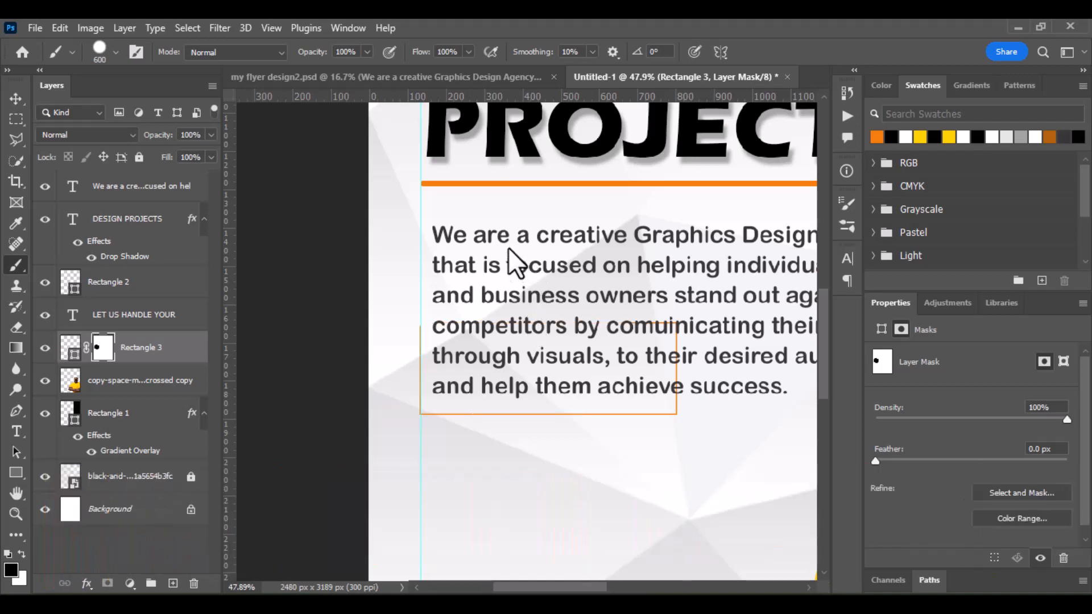
{"action": "left_click", "coordinate": [646, 285]}
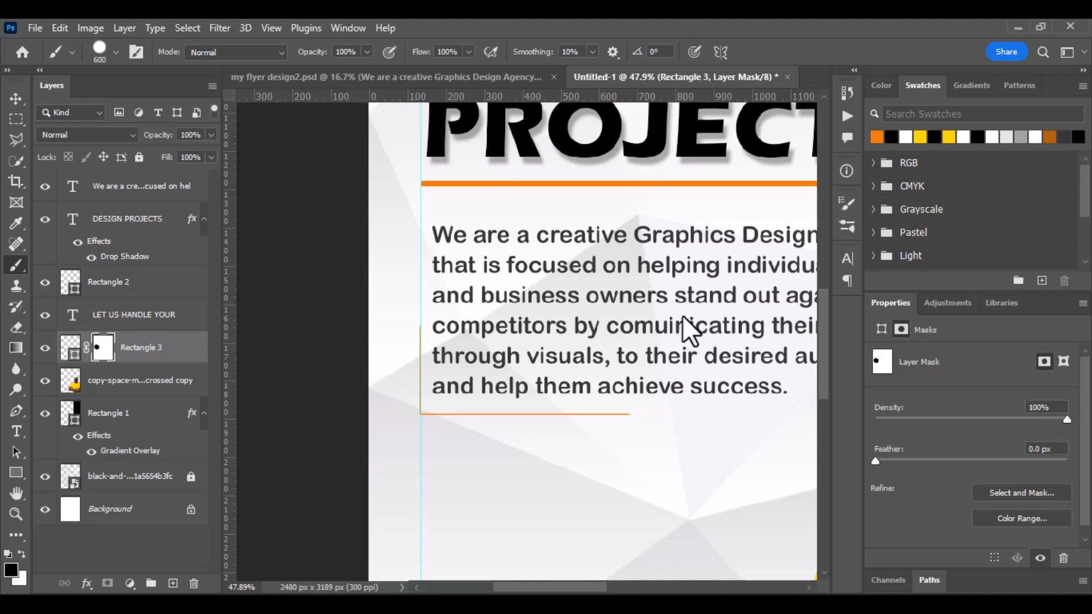
{"action": "left_click", "coordinate": [692, 346]}
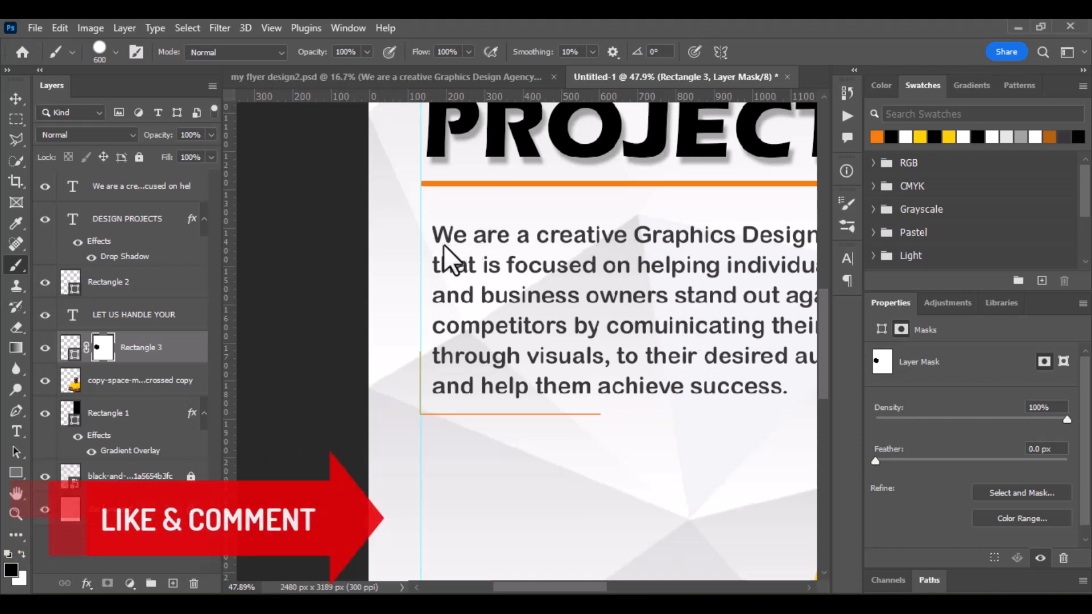
{"action": "mouse_move", "coordinate": [666, 317]}
{"action": "left_mouse_down"}
{"action": "mouse_move", "coordinate": [690, 367]}
{"action": "mouse_move", "coordinate": [671, 408]}
{"action": "left_mouse_up"}
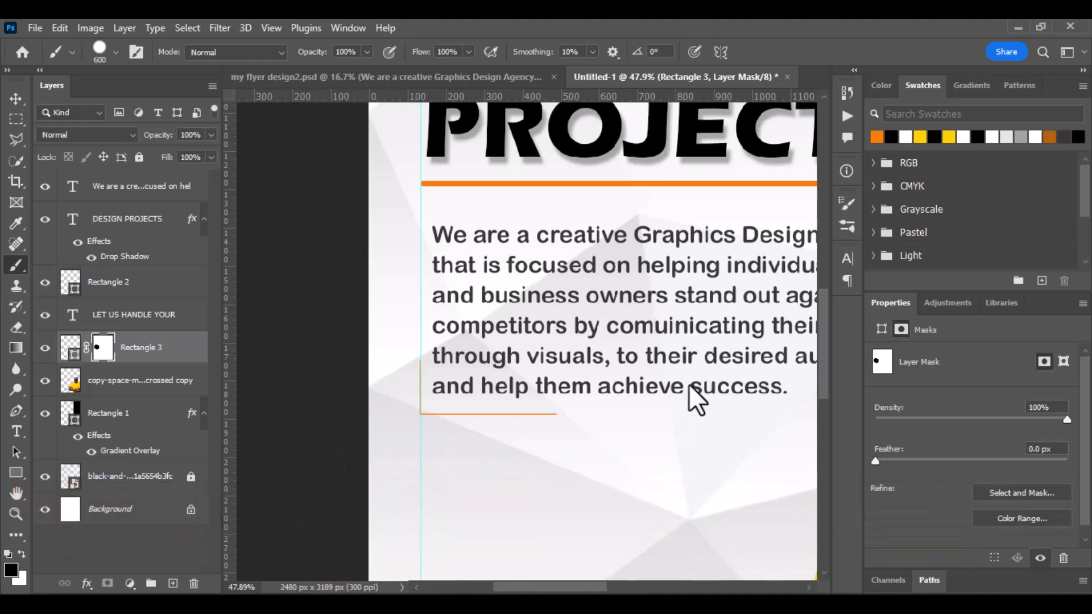
{"action": "left_click", "coordinate": [16, 99]}
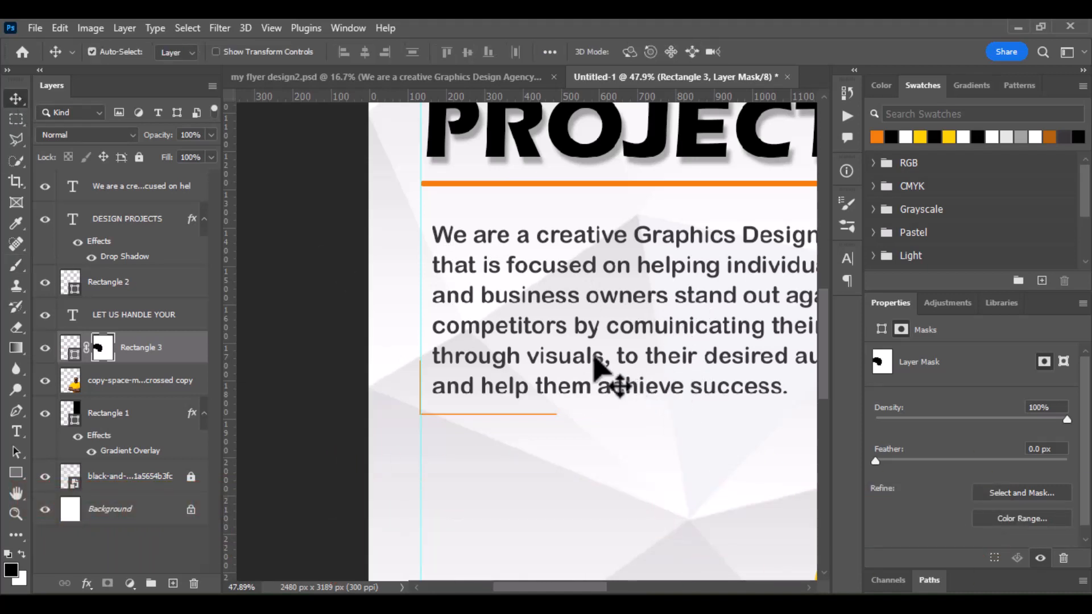
- Nudge the MGF logo and "Moses Graphics Foundation" text slightly left and down to line up with the vertical guide
{"action": "scroll", "coordinate": [587, 339], "scroll_direction": "down", "scroll_amount": 5}
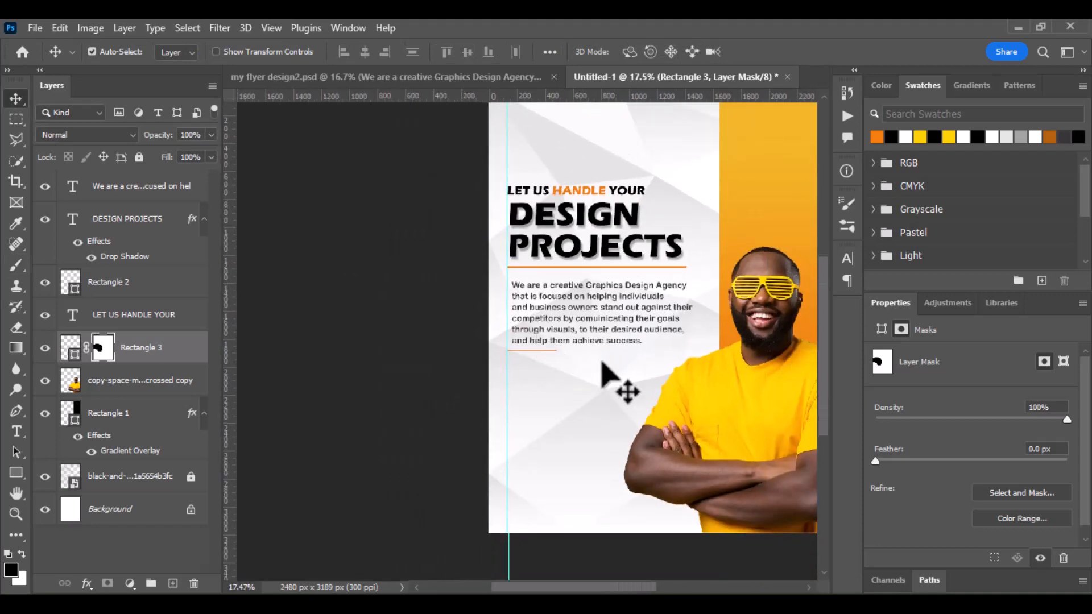
{"action": "scroll", "coordinate": [578, 310], "scroll_direction": "up", "scroll_amount": 3}
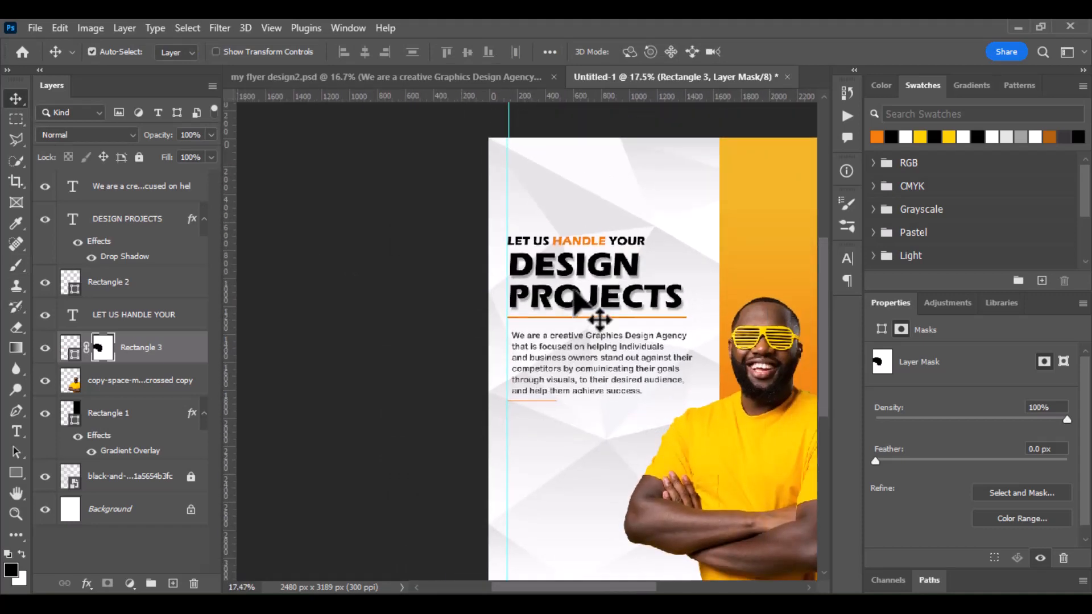
{"action": "scroll", "coordinate": [631, 266], "scroll_direction": "up", "scroll_amount": 2}
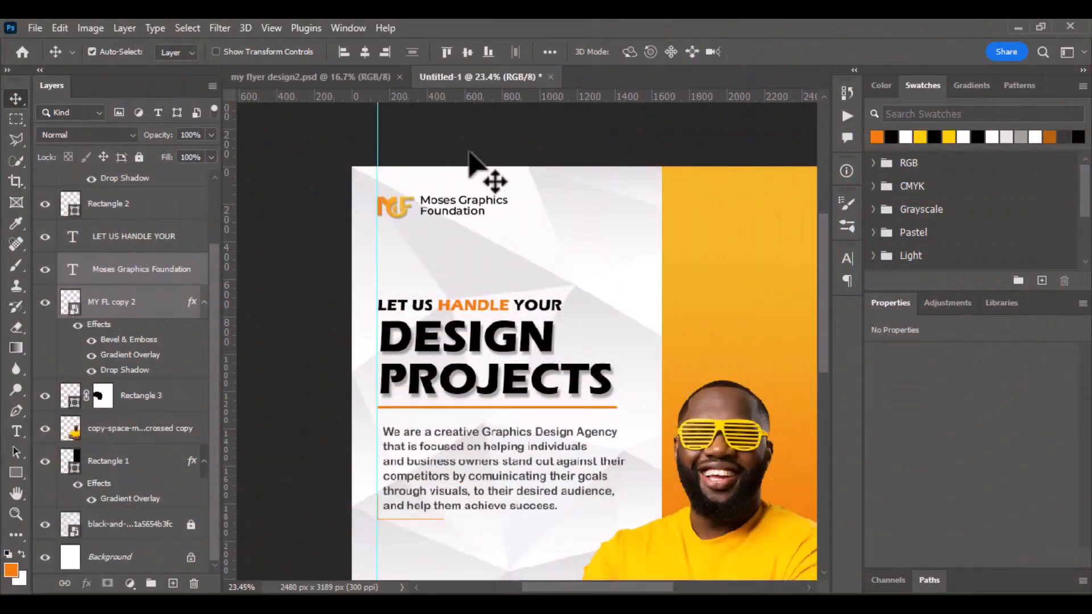
{"action": "key", "text": "Left"}
{"action": "key", "text": "Down"}
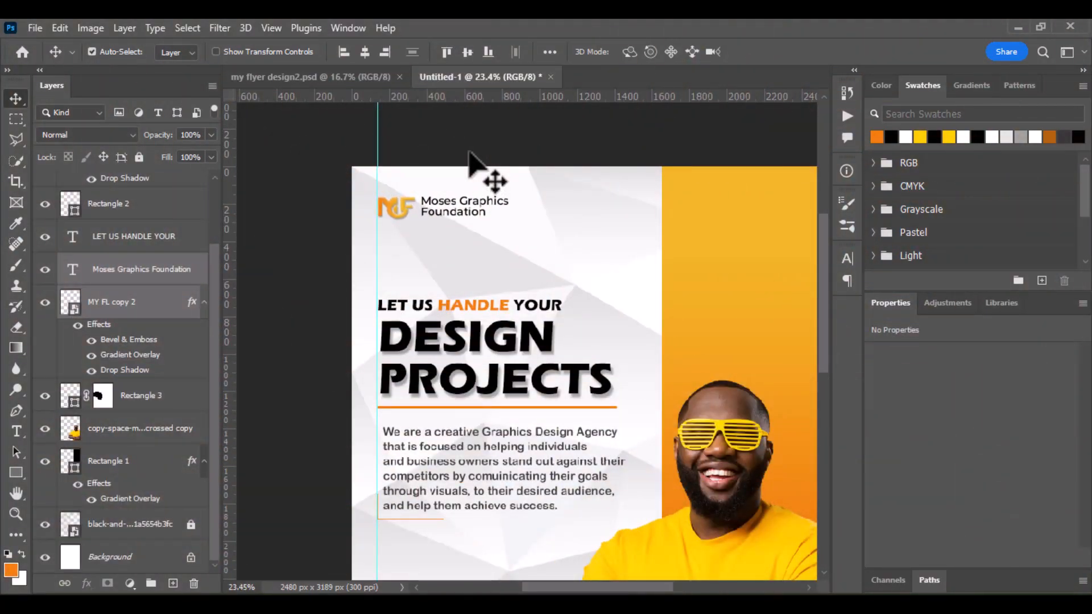
{"action": "key", "text": "Left"}
{"action": "key", "text": "Left"}
{"action": "key", "text": "Left"}
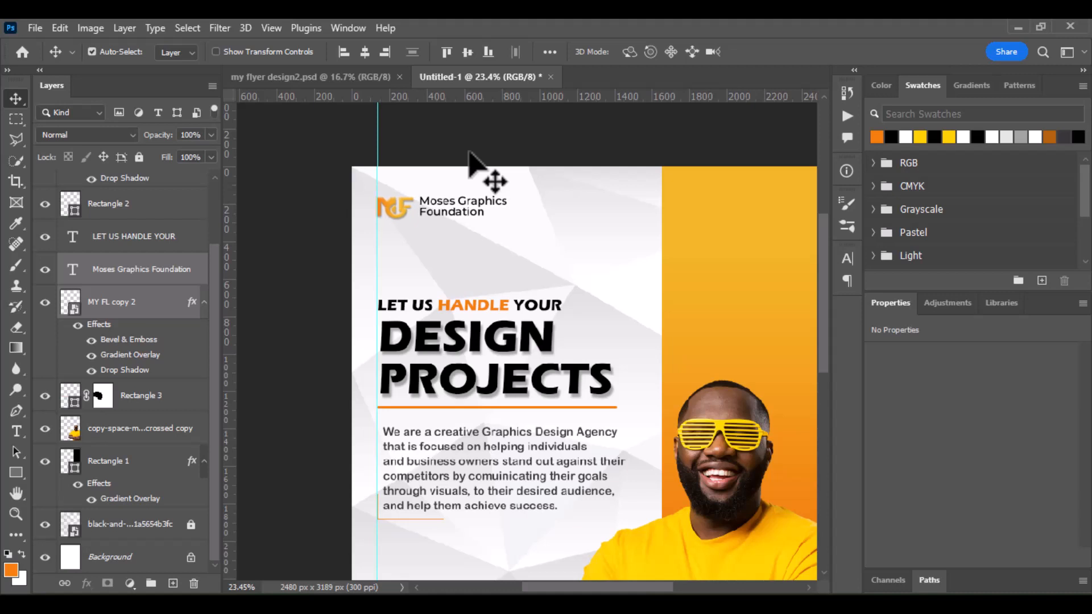
- Place the flyer image as an embedded object, scale it to about 23%, and position it over the upper part of the orange rectangle
{"action": "scroll", "coordinate": [468, 152], "scroll_direction": "down", "scroll_amount": 2}
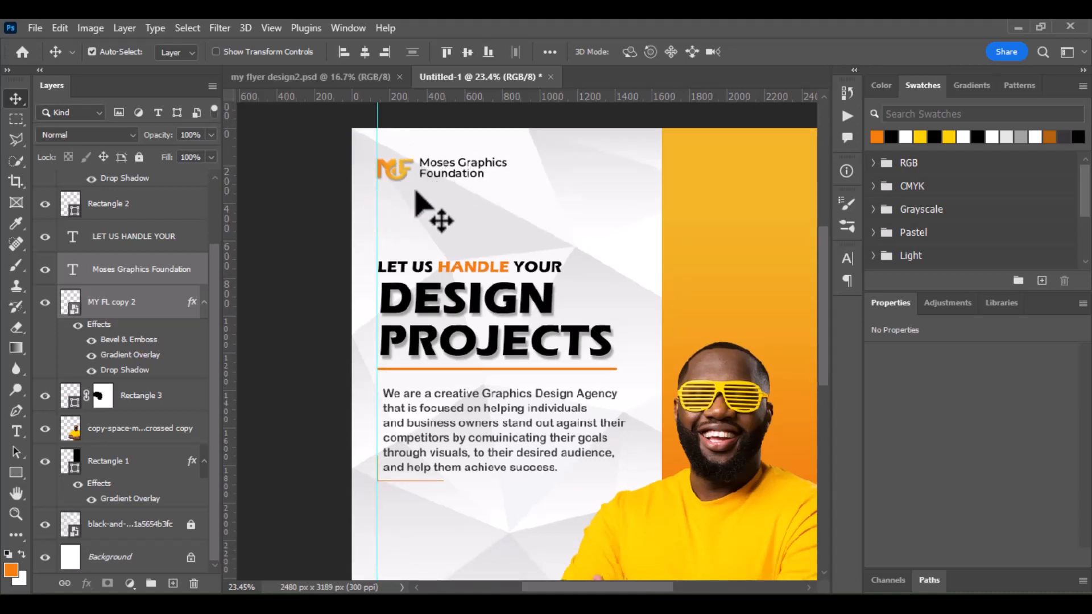
{"action": "scroll", "coordinate": [449, 176], "scroll_direction": "down", "scroll_amount": 2}
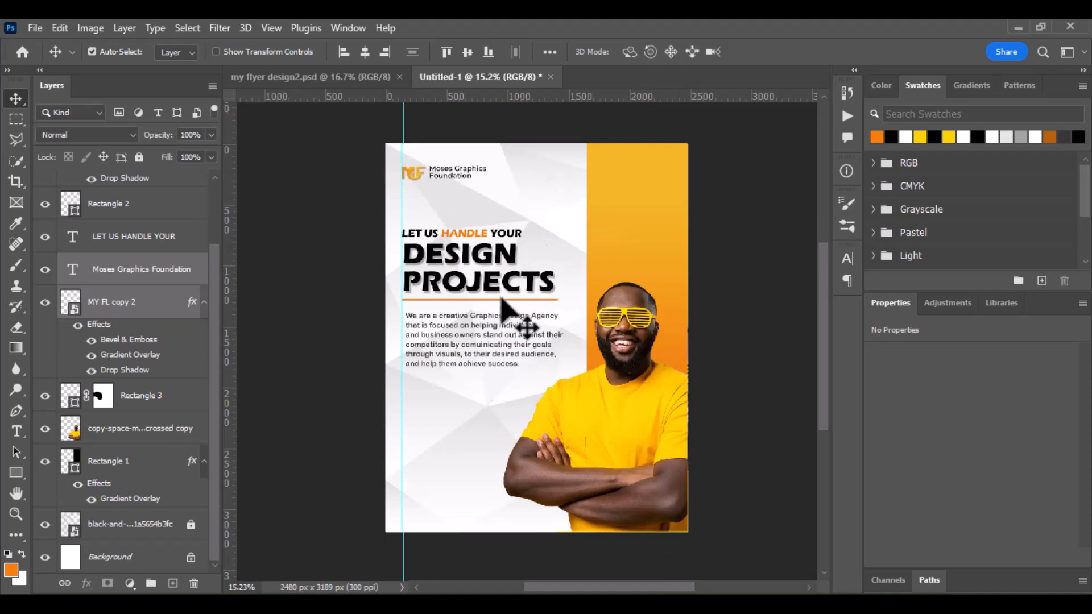
{"action": "scroll", "coordinate": [502, 300], "scroll_direction": "down", "scroll_amount": 2}
{"action": "scroll", "coordinate": [583, 251], "scroll_direction": "up", "scroll_amount": 1}
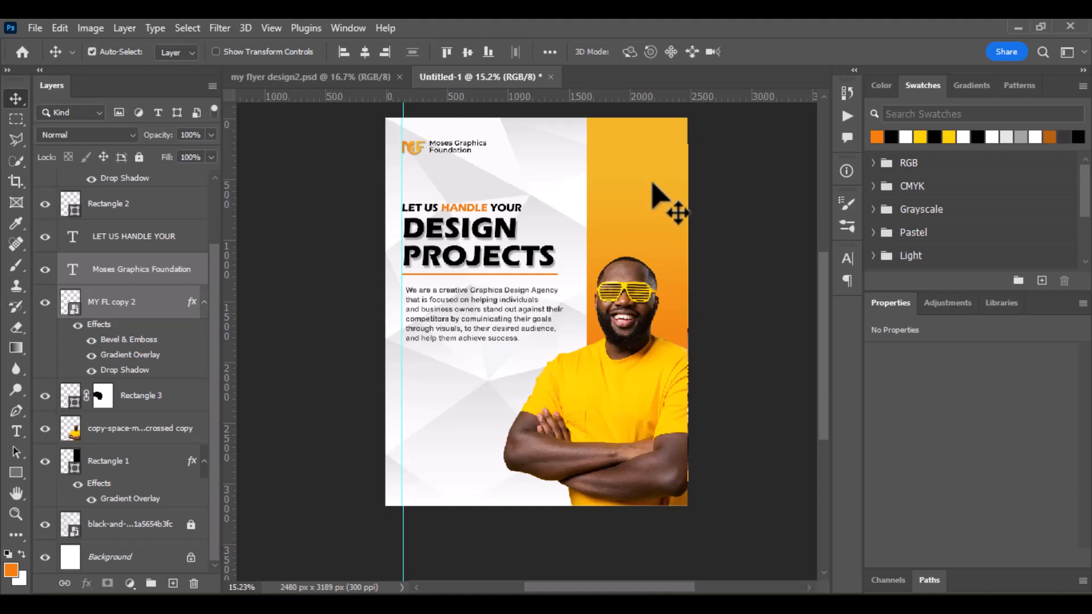
{"action": "left_click", "coordinate": [32, 28]}
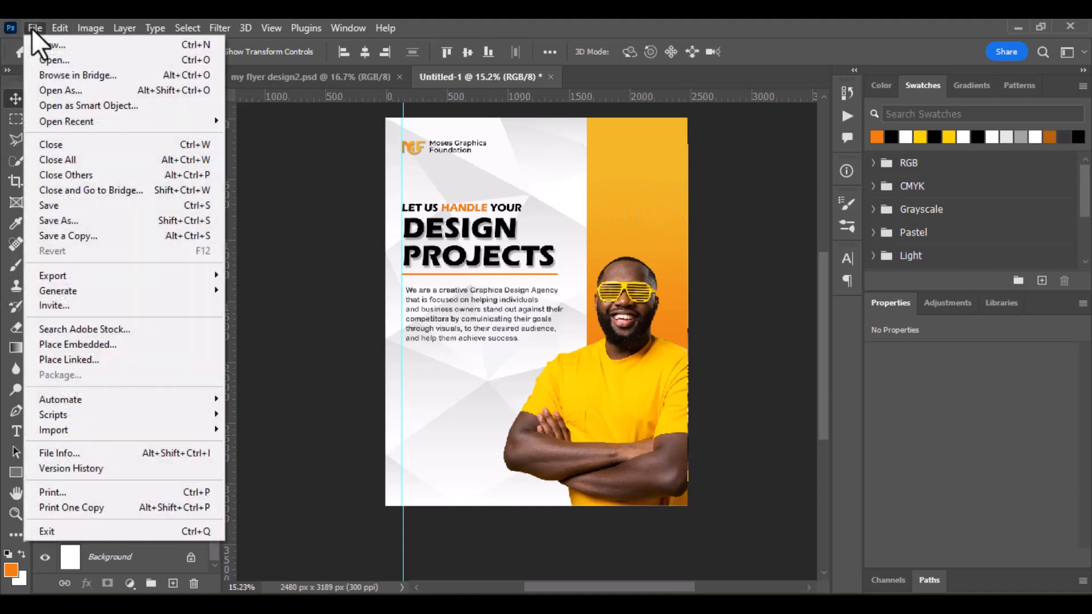
{"action": "left_click", "coordinate": [97, 347]}
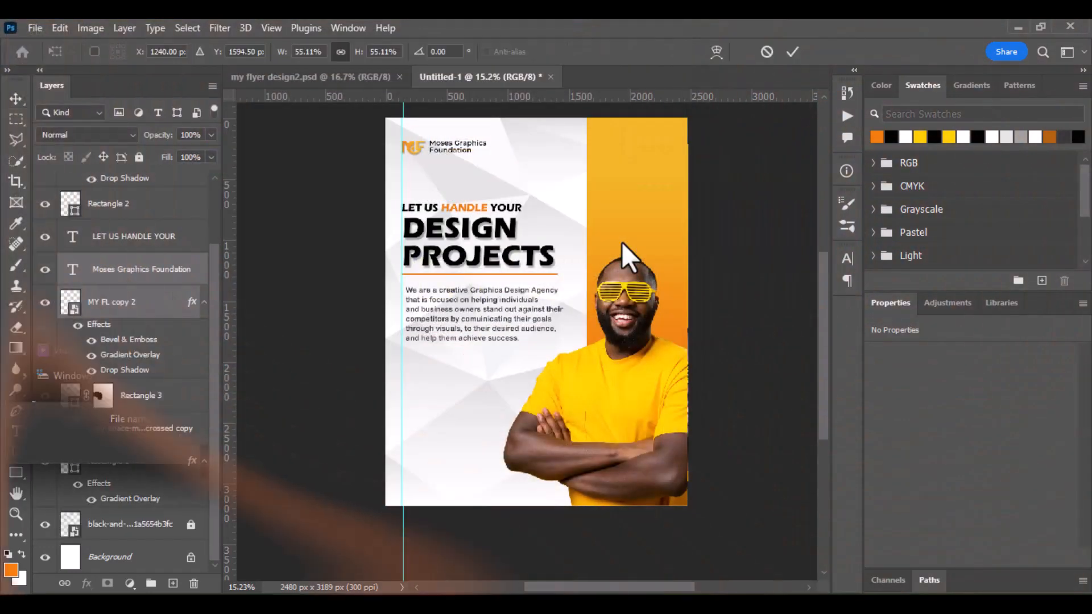
{"action": "left_click_drag", "start_coordinate": [387, 314], "coordinate": [504, 310]}
{"action": "left_click_drag", "start_coordinate": [624, 269], "coordinate": [617, 185]}
{"action": "left_click_drag", "start_coordinate": [683, 219], "coordinate": [680, 176]}
{"action": "left_click", "coordinate": [791, 51]}
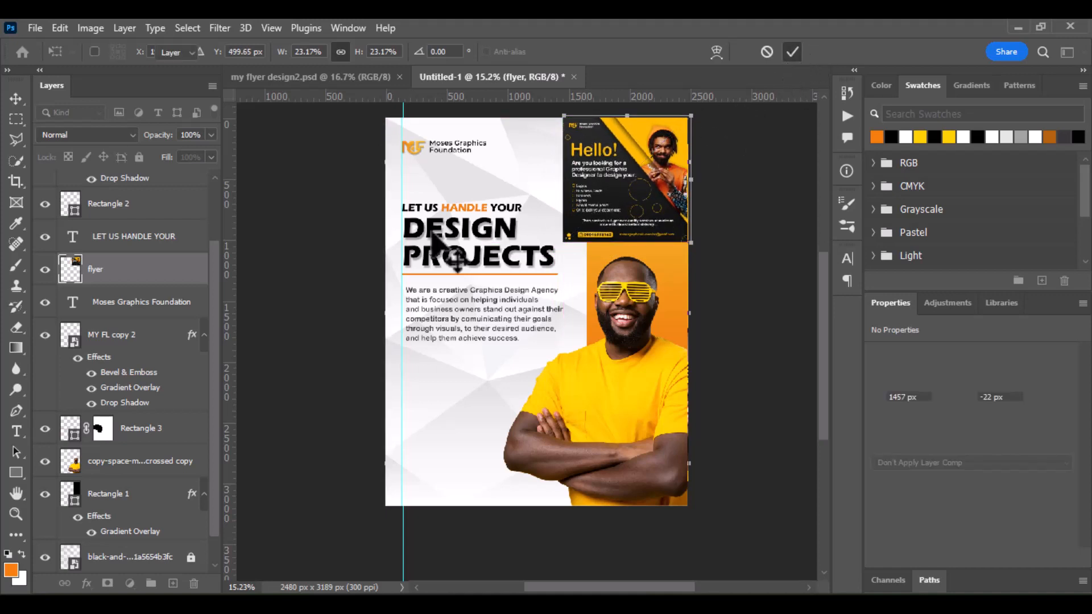
- Convert the orange gradient Rectangle 1 layer to a smart object
{"action": "left_click", "coordinate": [675, 283]}
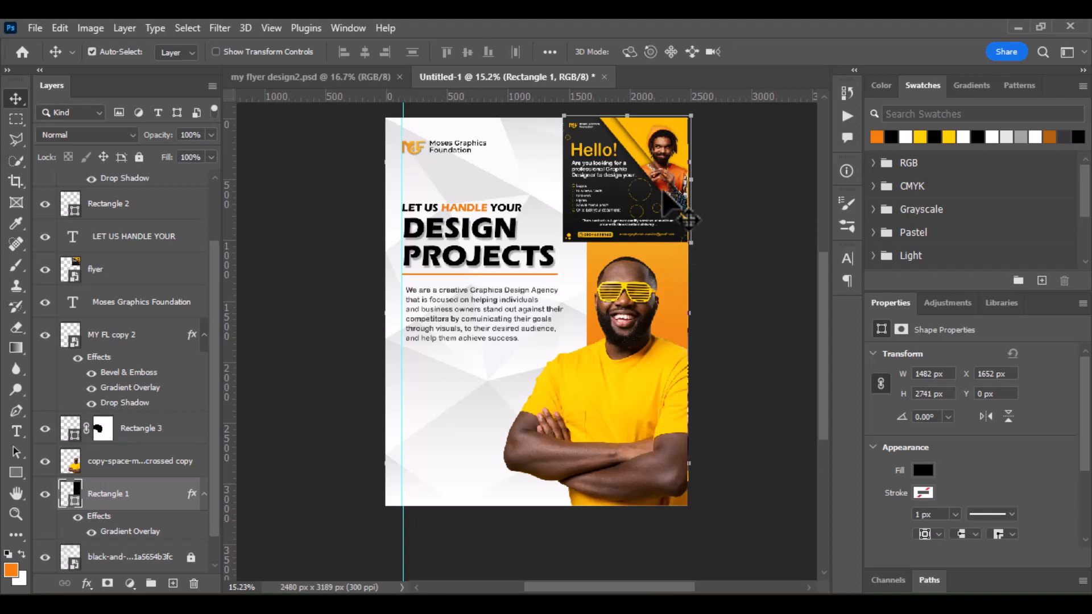
{"action": "right_click", "coordinate": [124, 502]}
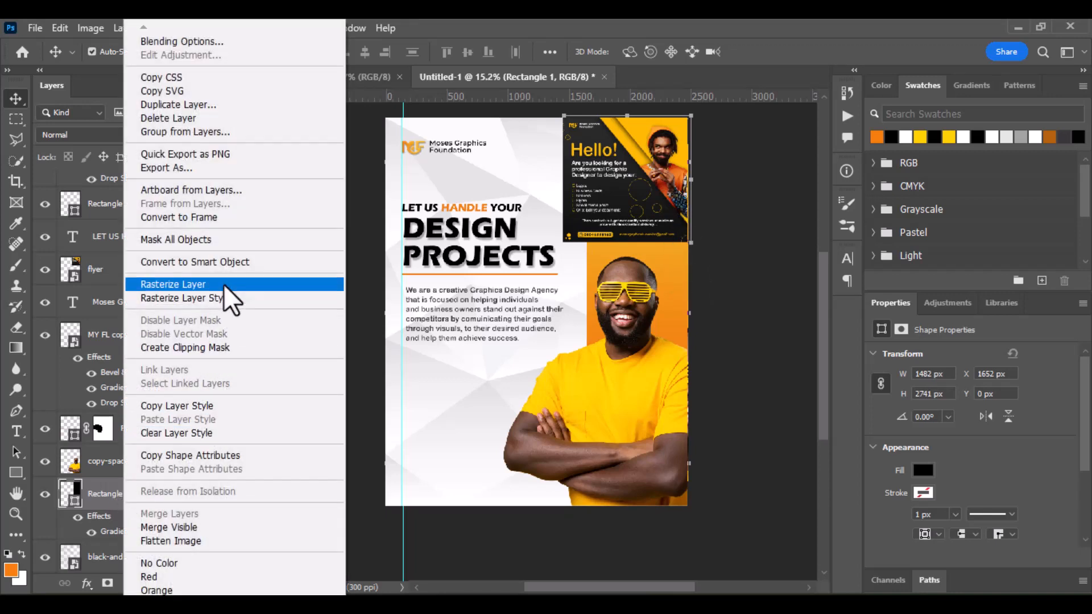
{"action": "left_click", "coordinate": [230, 263]}
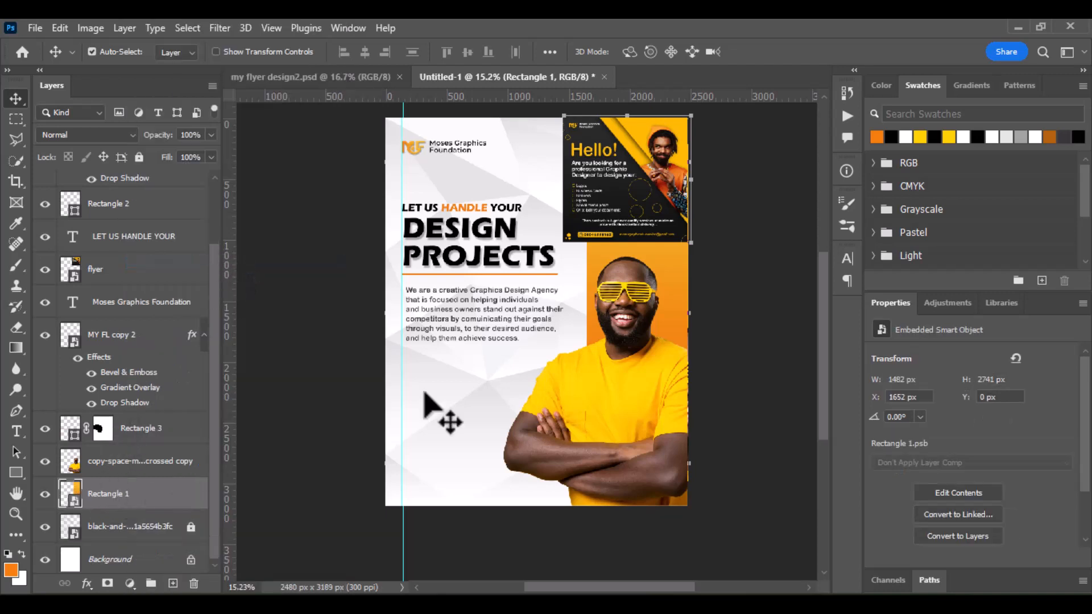
- Move the flyer layer directly above Rectangle 1 and clip it to the orange rectangle
{"action": "left_click", "coordinate": [602, 192]}
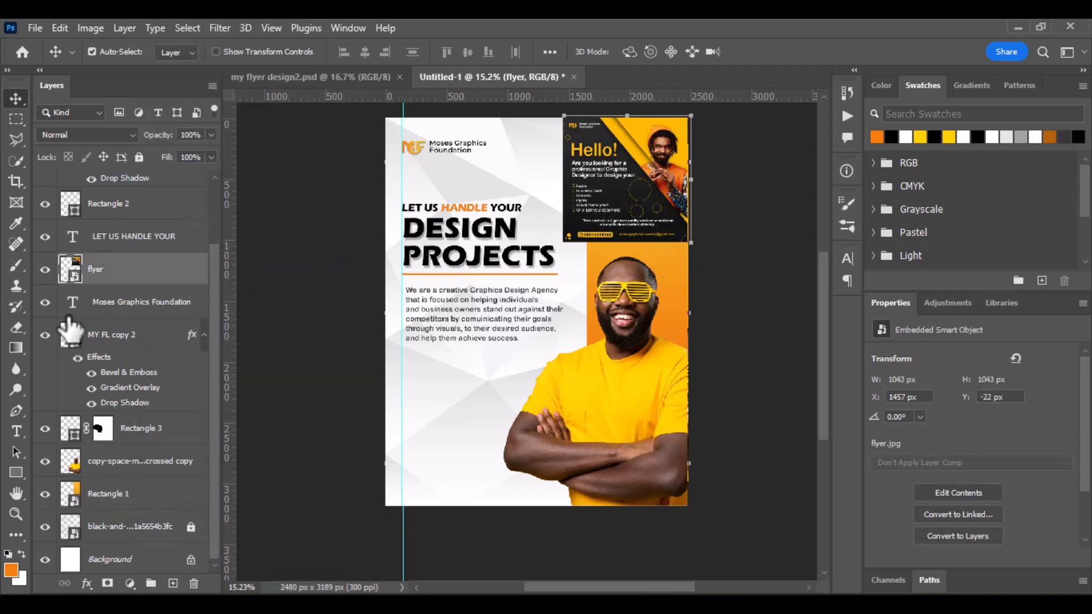
{"action": "left_click_drag", "start_coordinate": [137, 276], "coordinate": [113, 469]}
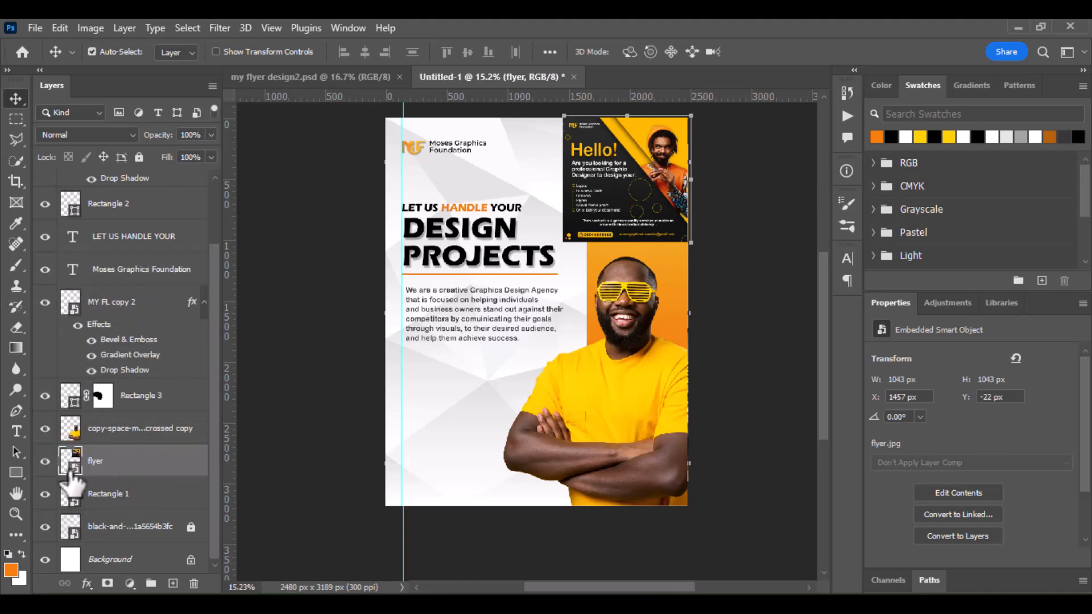
{"action": "left_click", "coordinate": [111, 477], "text": "alt"}
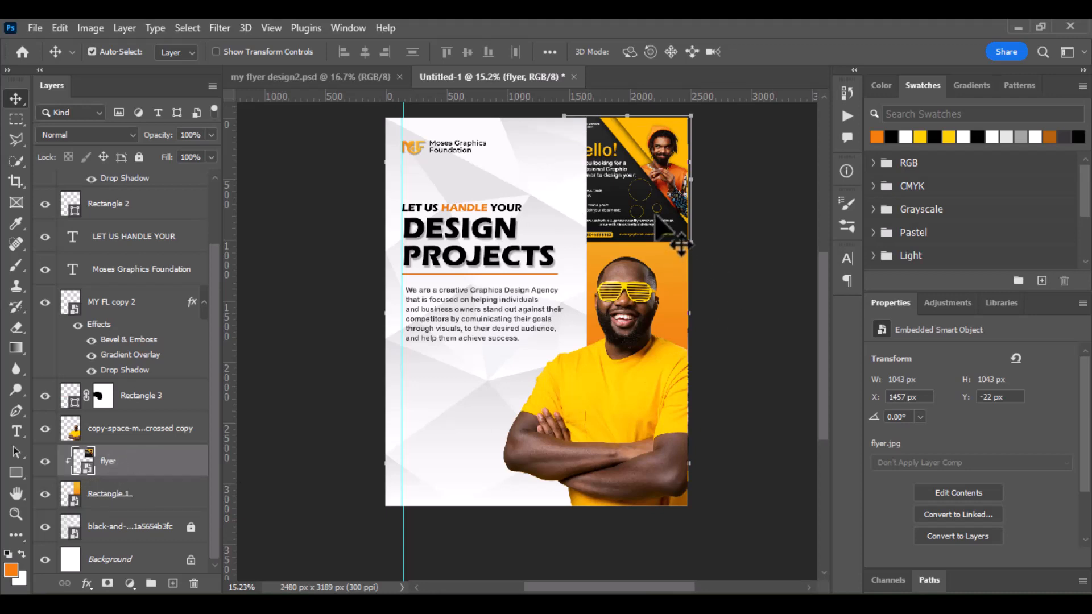
- Scale the clipped flyer artwork to 27.69% and position it over the upper part of the orange rectangle
{"action": "scroll", "coordinate": [681, 245], "scroll_direction": "down", "scroll_amount": 1}
{"action": "scroll", "coordinate": [681, 244], "scroll_direction": "up", "scroll_amount": 3}
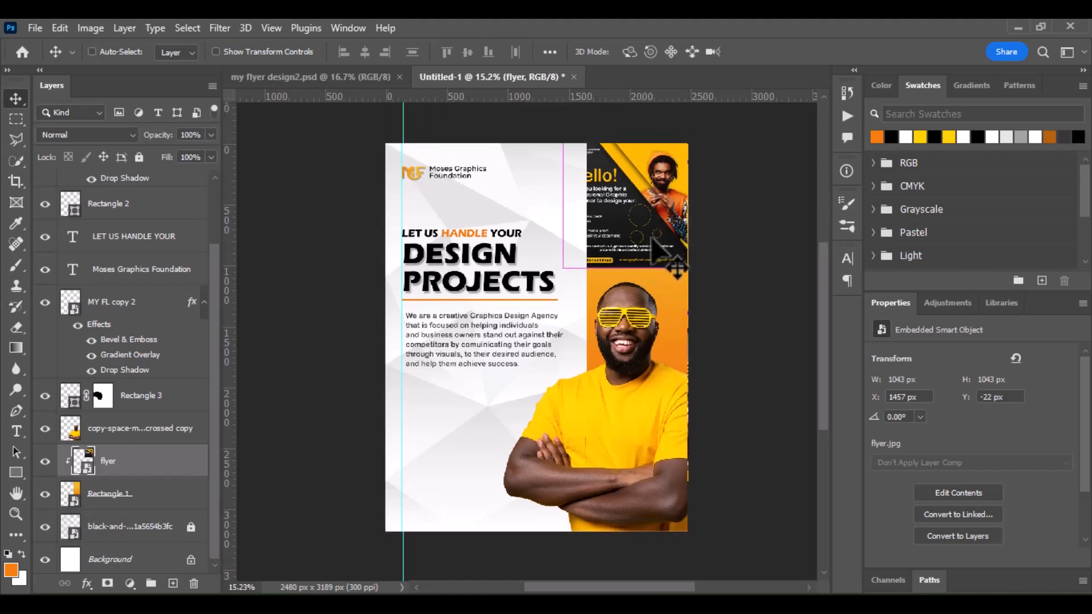
{"action": "key", "text": "ctrl+t"}
{"action": "scroll", "coordinate": [580, 170], "scroll_direction": "up", "scroll_amount": 3}
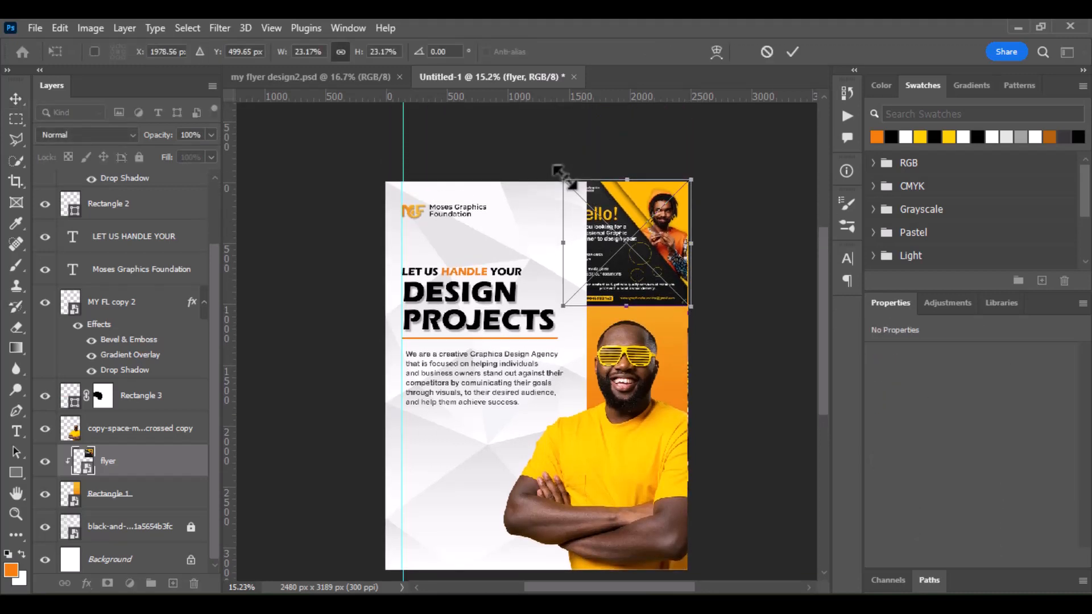
{"action": "left_click_drag", "start_coordinate": [560, 171], "coordinate": [536, 155]}
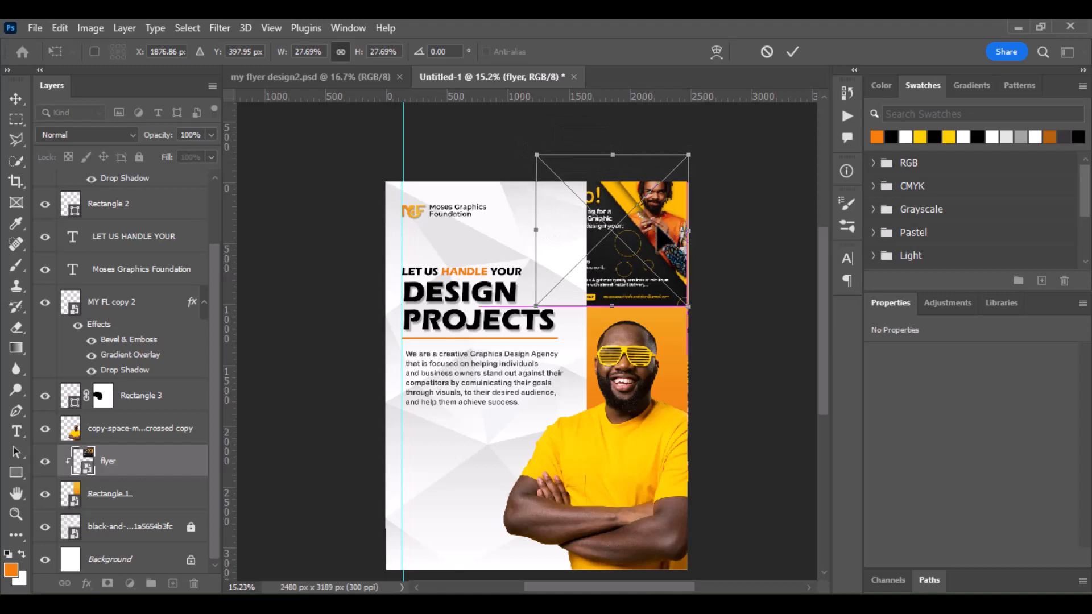
{"action": "left_click_drag", "start_coordinate": [659, 228], "coordinate": [661, 239]}
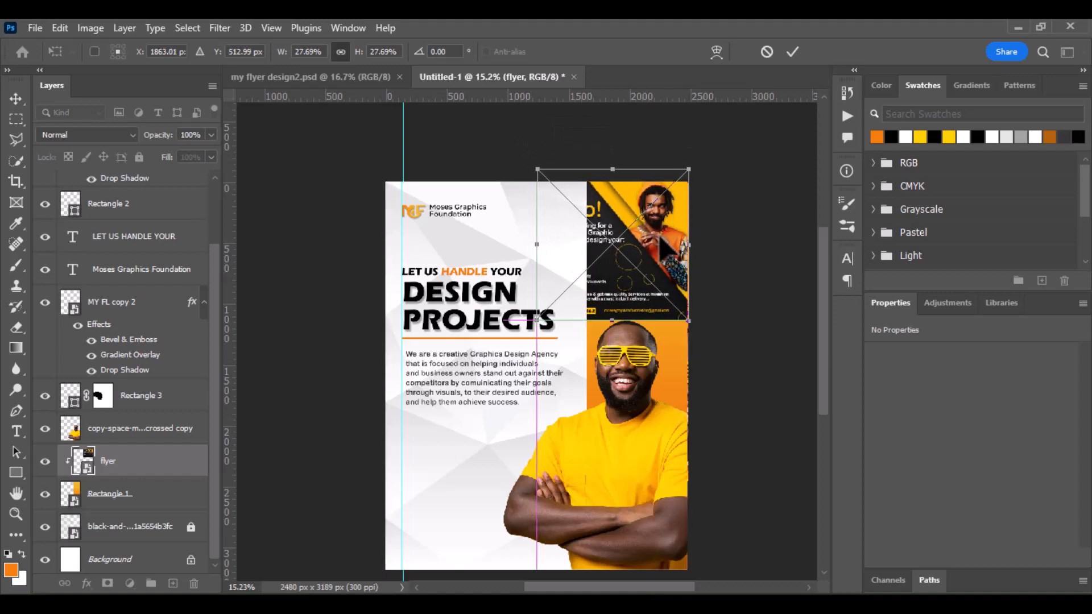
{"action": "left_click", "coordinate": [792, 51]}
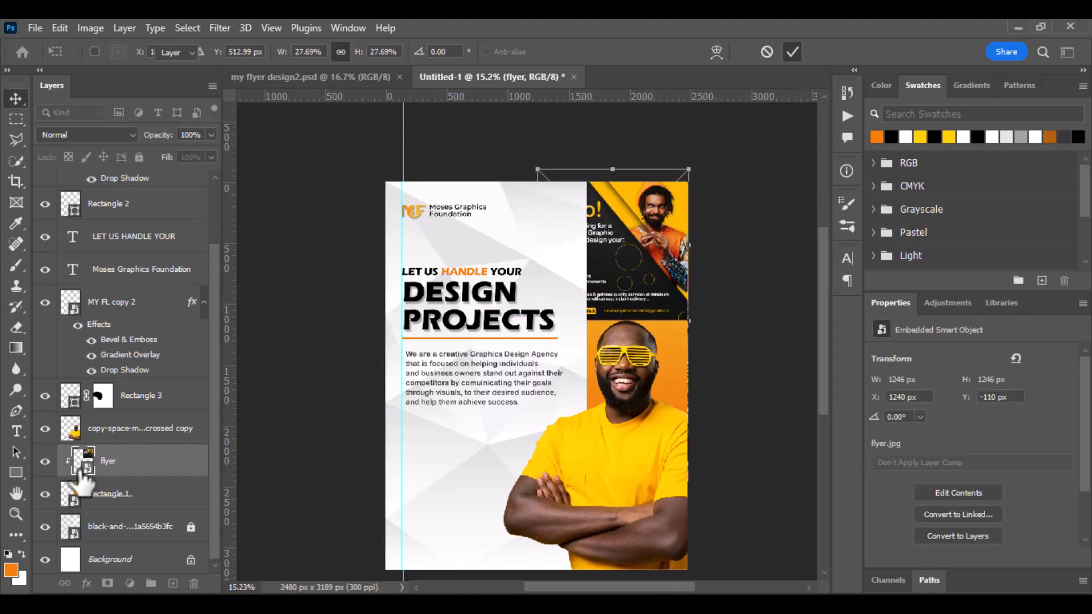
- Add a layer mask to the flyer layer and paint black with a 600 px Soft Round brush to fade its lower edge
{"action": "left_click", "coordinate": [108, 584]}
{"action": "left_click", "coordinate": [15, 264]}
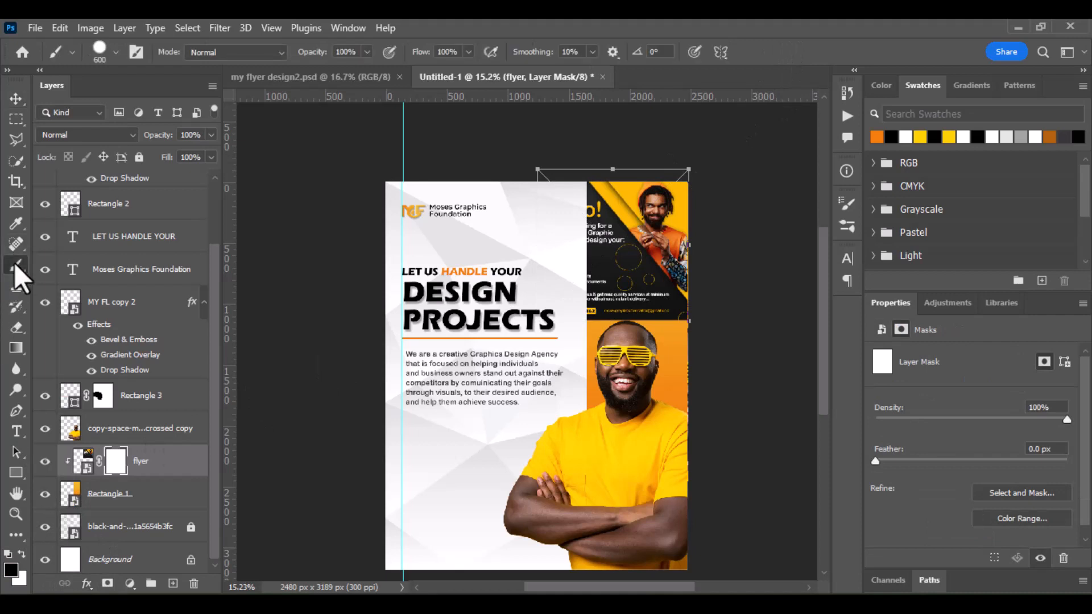
{"action": "left_click", "coordinate": [116, 53]}
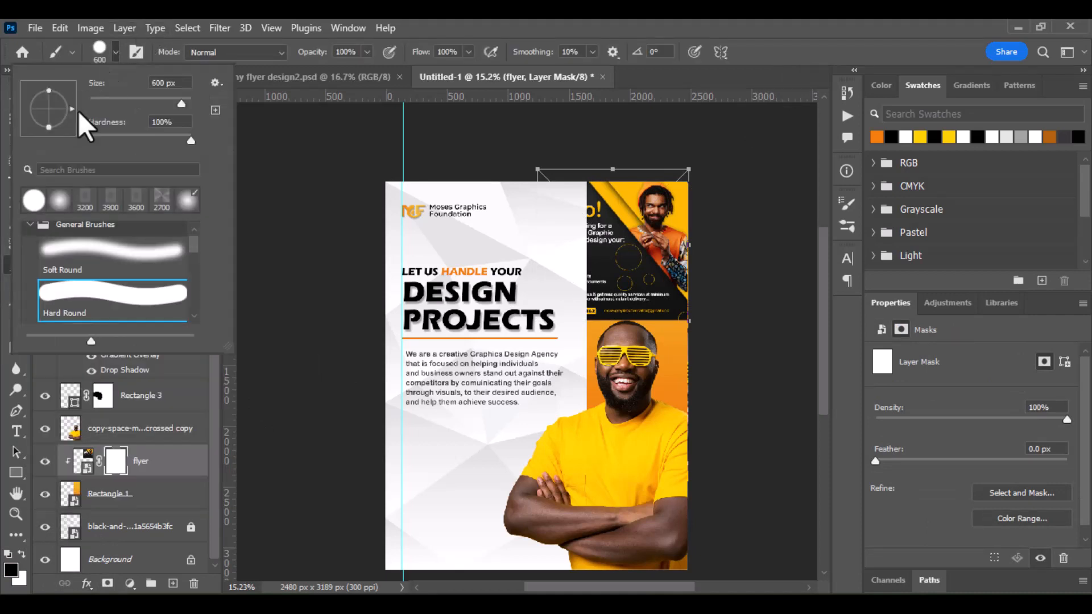
{"action": "left_click", "coordinate": [64, 259]}
{"action": "left_click", "coordinate": [115, 52]}
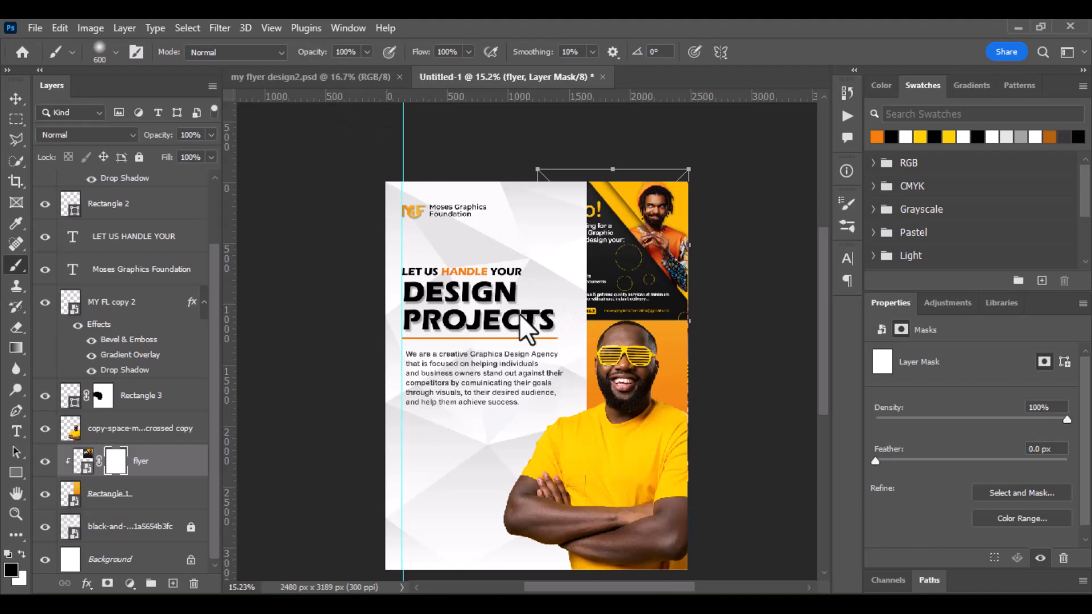
{"action": "left_click", "coordinate": [623, 294]}
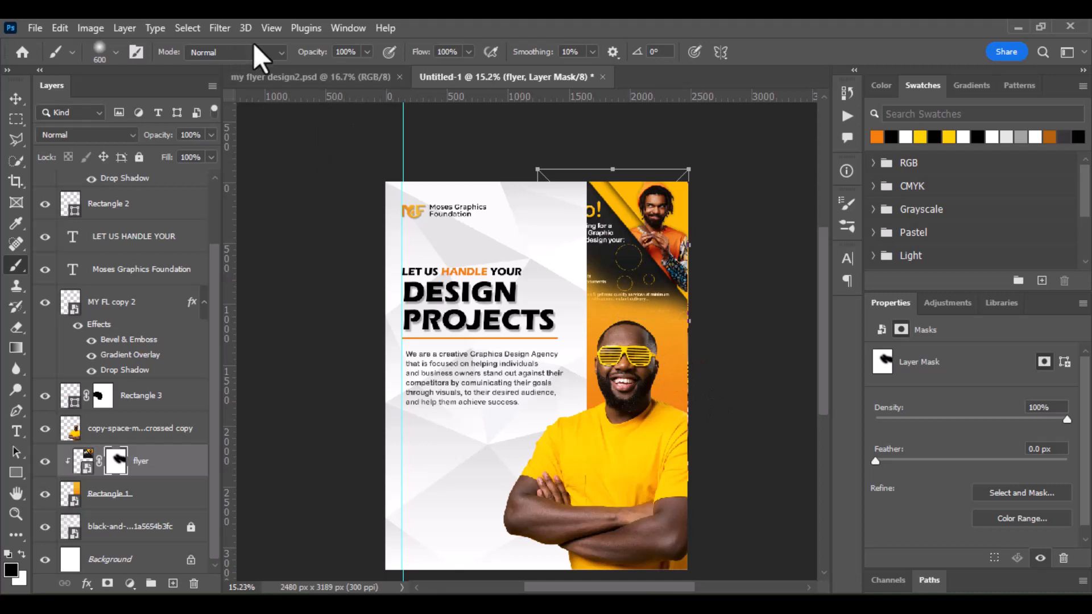
- Soften the flyer's fade into the orange on its mask, using brush opacity 57% and enlarging the brush to 1100 px
{"action": "left_click_drag", "start_coordinate": [325, 52], "coordinate": [288, 59]}
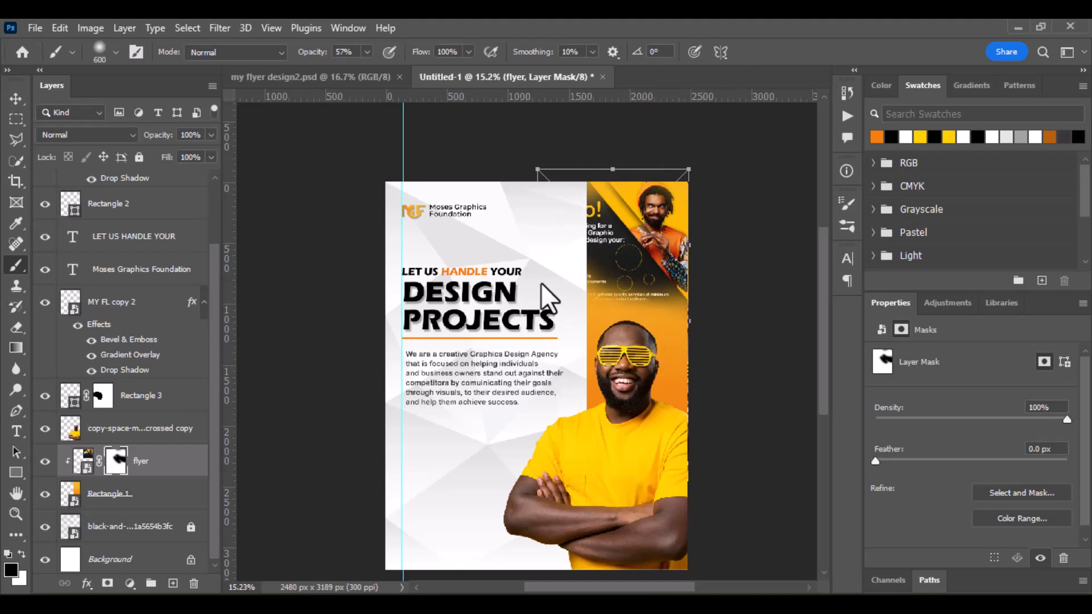
{"action": "key", "text": "bracketright"}
{"action": "key", "text": "bracketright"}
{"action": "key", "text": "bracketright"}
{"action": "key", "text": "bracketright"}
{"action": "key", "text": "bracketright"}
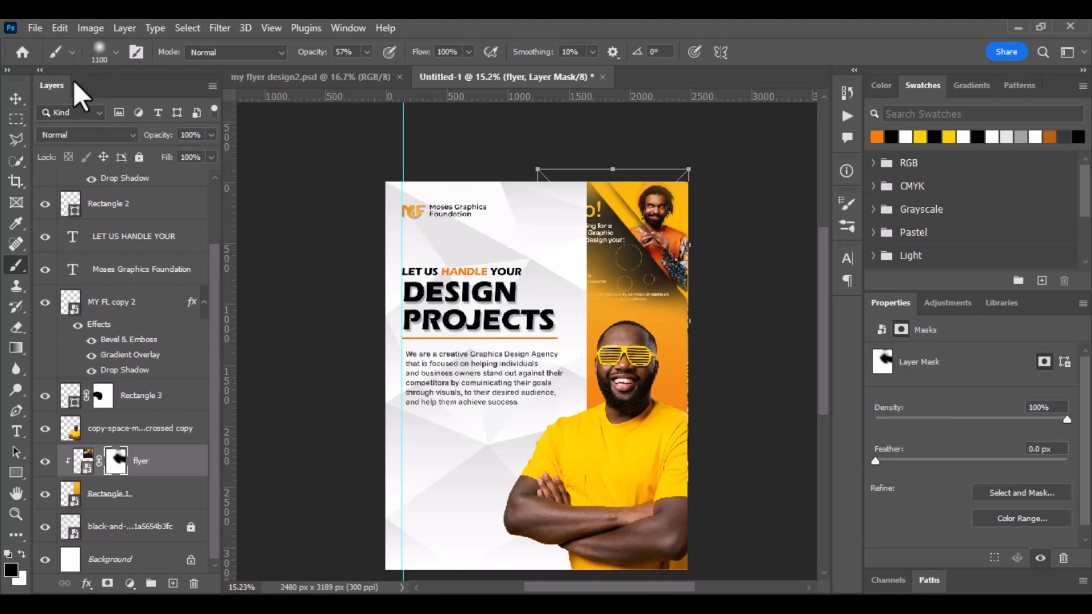
{"action": "left_click", "coordinate": [15, 97]}
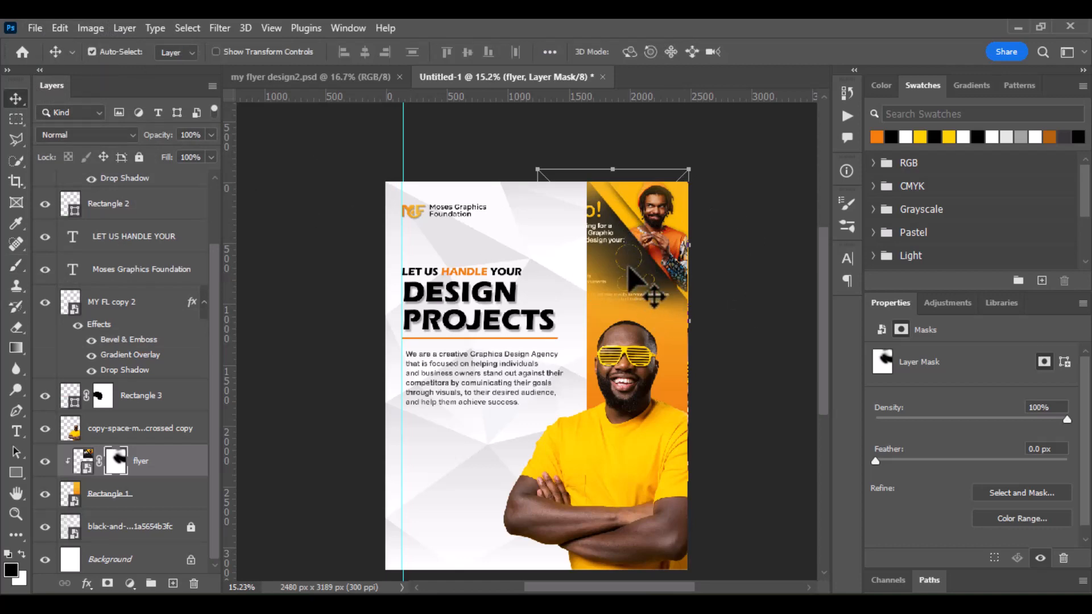
- Place the Untitled-1 flyer image as an embedded object, scale it to 9.59%, and position it behind the man's head over the orange rectangle
{"action": "left_click", "coordinate": [34, 25]}
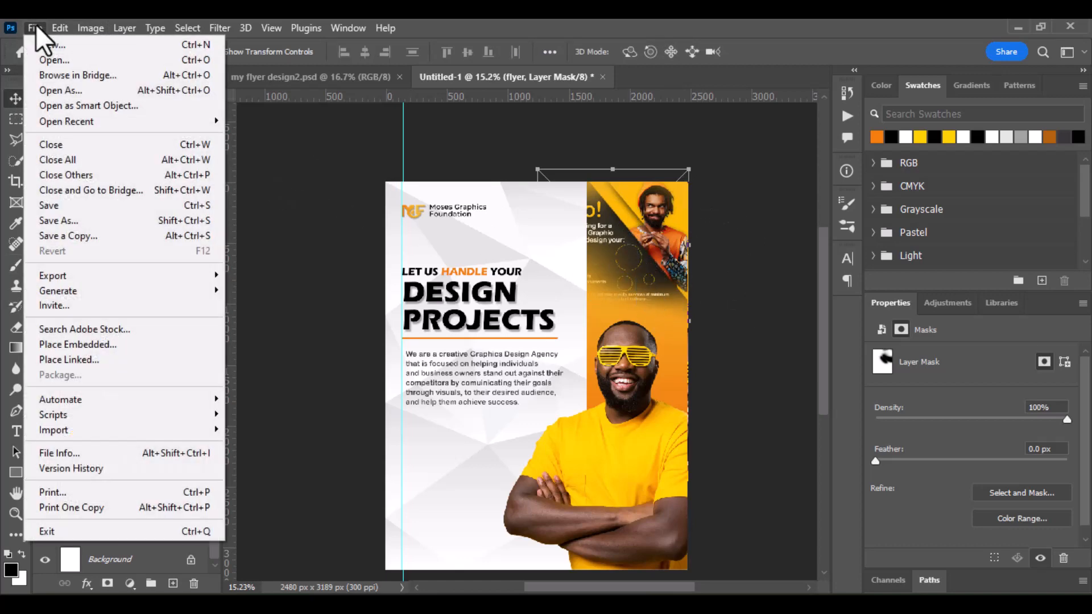
{"action": "left_click", "coordinate": [94, 349]}
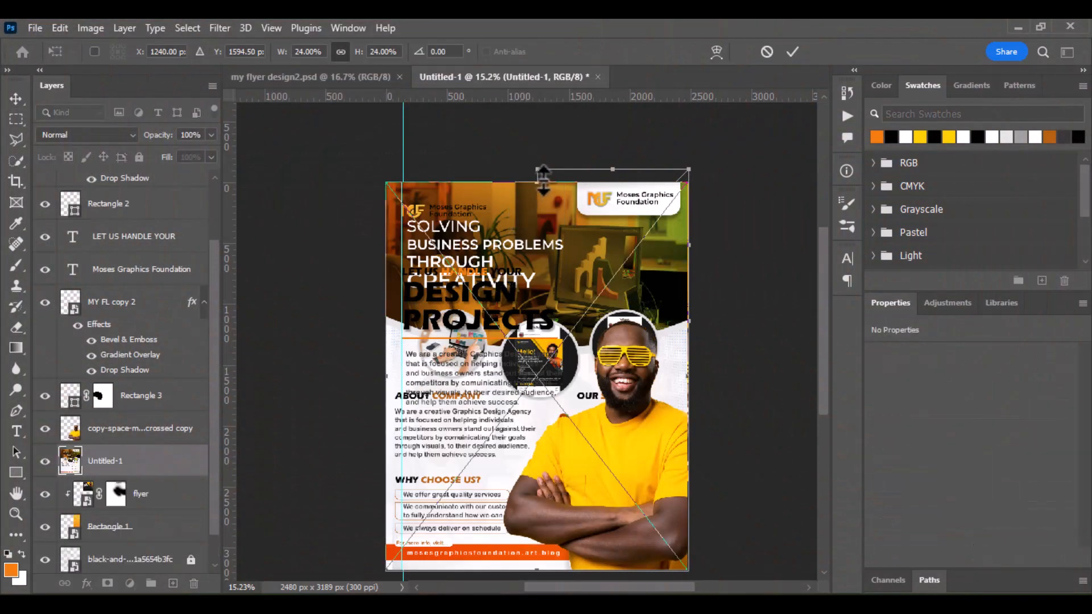
{"action": "left_click_drag", "start_coordinate": [544, 178], "coordinate": [534, 347]}
{"action": "left_click_drag", "start_coordinate": [549, 407], "coordinate": [586, 313]}
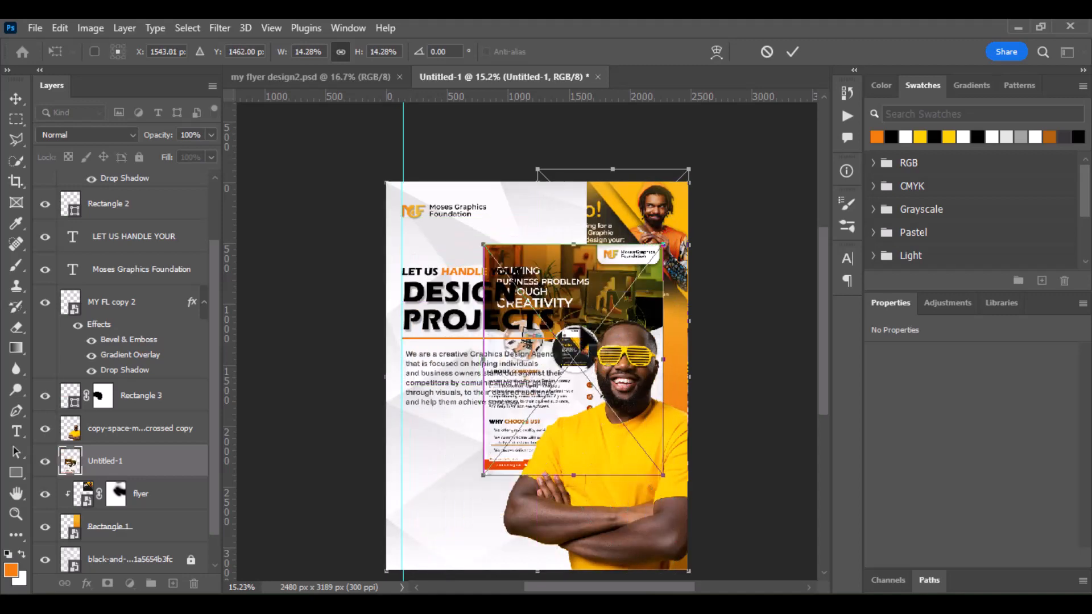
{"action": "left_click_drag", "start_coordinate": [567, 475], "coordinate": [594, 378]}
{"action": "left_click_drag", "start_coordinate": [608, 311], "coordinate": [670, 340]}
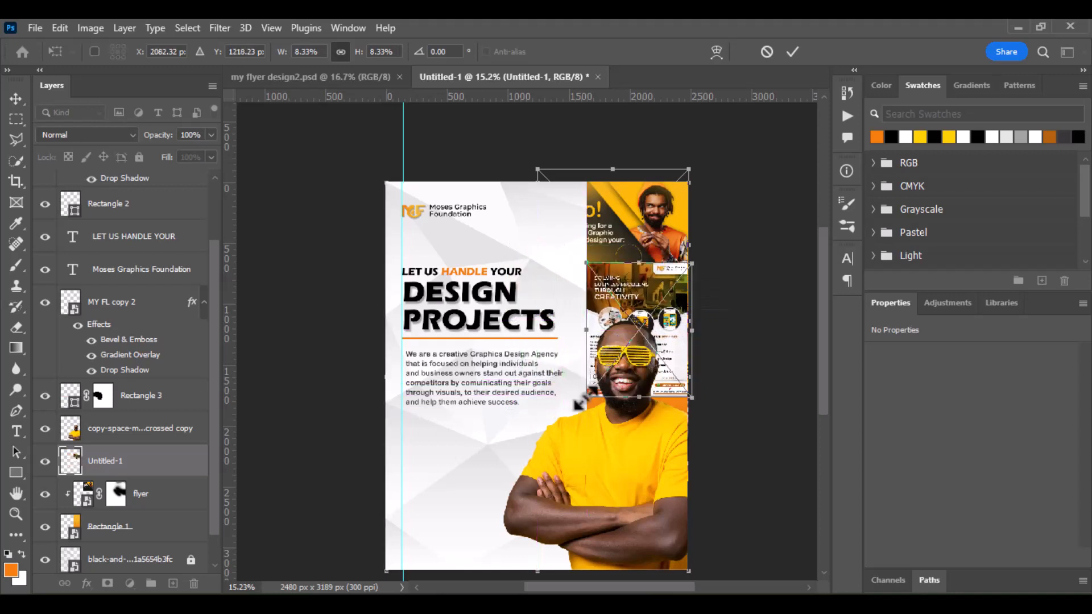
{"action": "left_click_drag", "start_coordinate": [579, 403], "coordinate": [563, 420]}
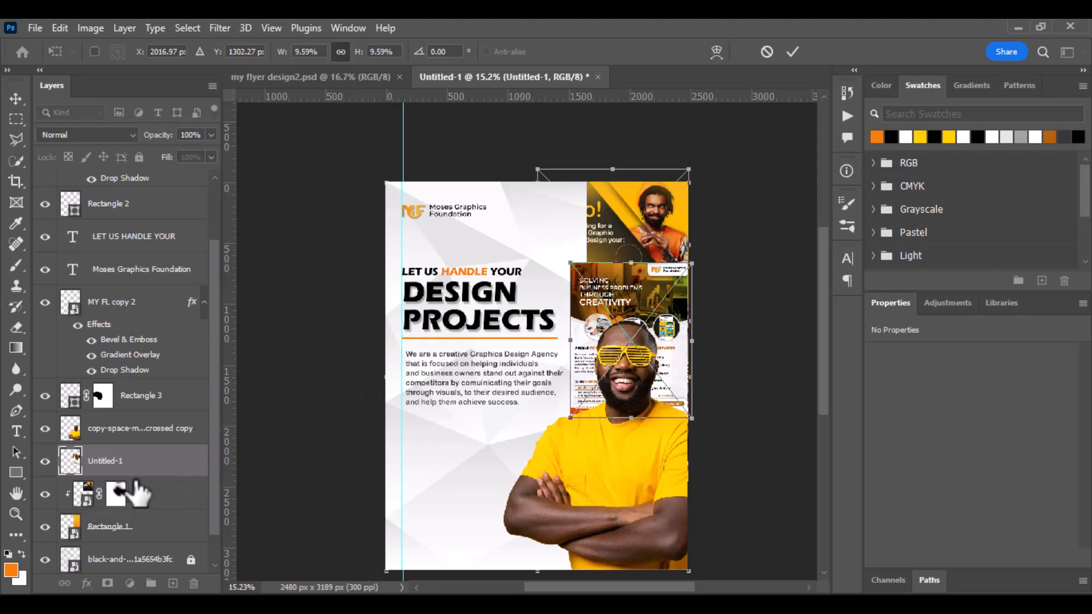
- Clip the Untitled-1 layer to the orange rectangle and nudge it slightly right and down
{"action": "left_click_drag", "start_coordinate": [137, 484], "coordinate": [140, 468]}
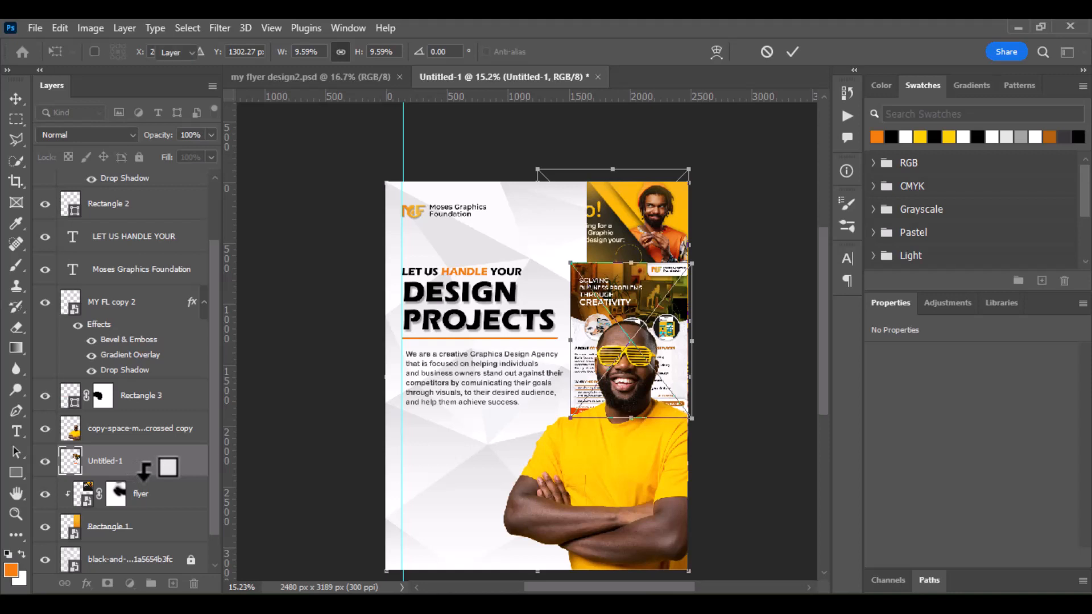
{"action": "left_click", "coordinate": [144, 475], "text": "alt"}
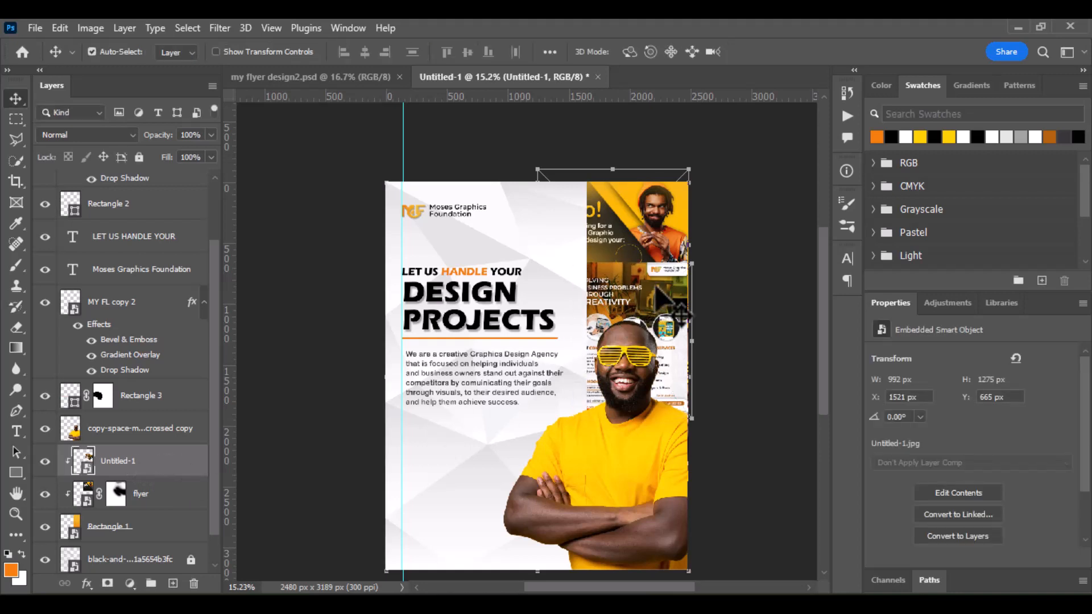
{"action": "left_click_drag", "start_coordinate": [656, 289], "coordinate": [664, 292]}
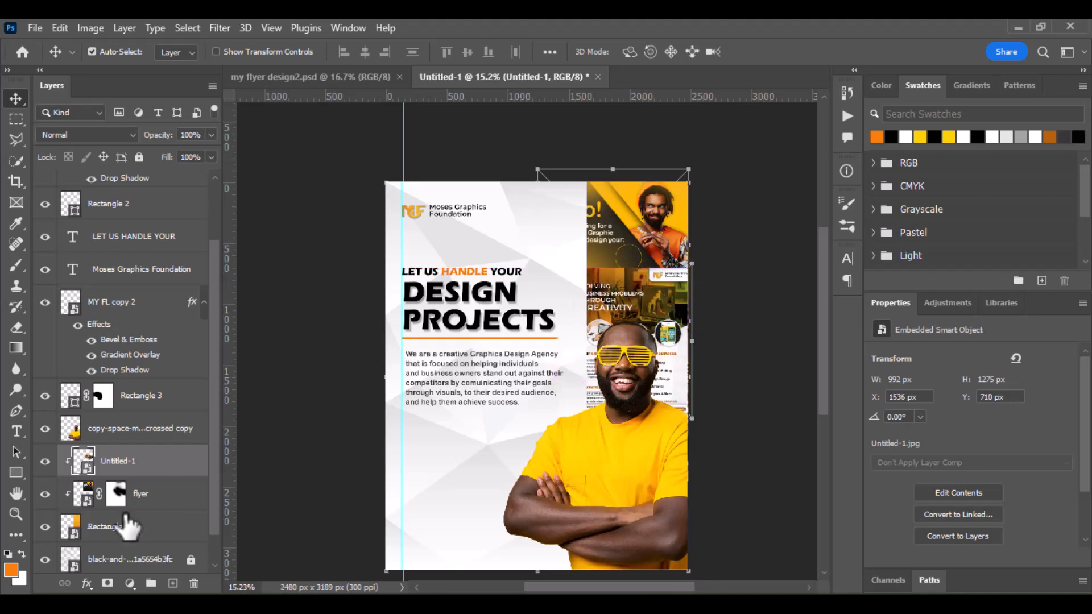
- Add a layer mask to Untitled-1 and paint black with the soft brush to fade its upper and lower edges
{"action": "left_click", "coordinate": [106, 585]}
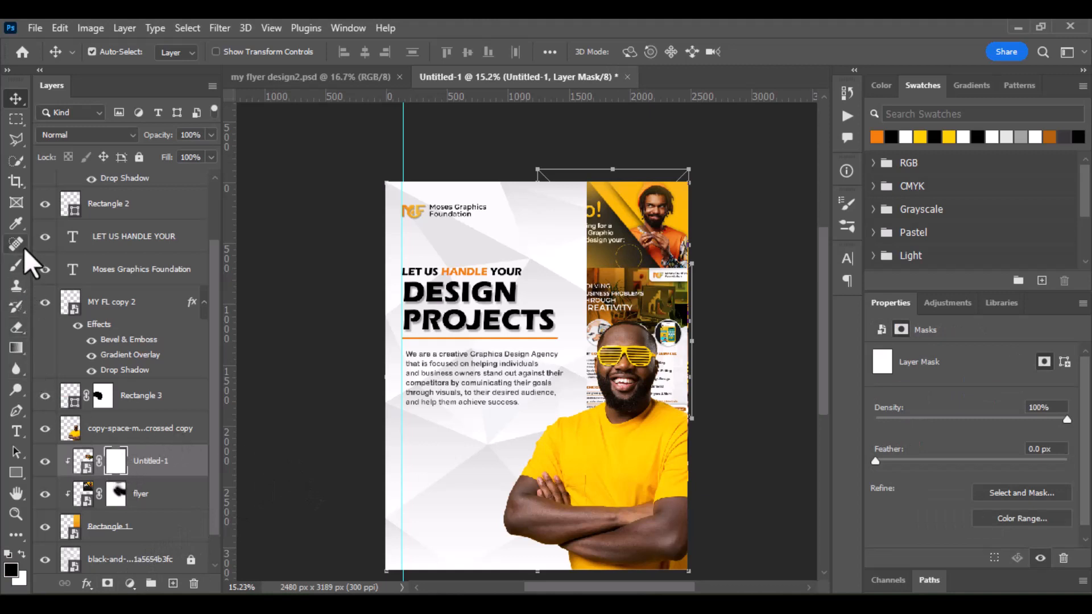
{"action": "left_click", "coordinate": [12, 265]}
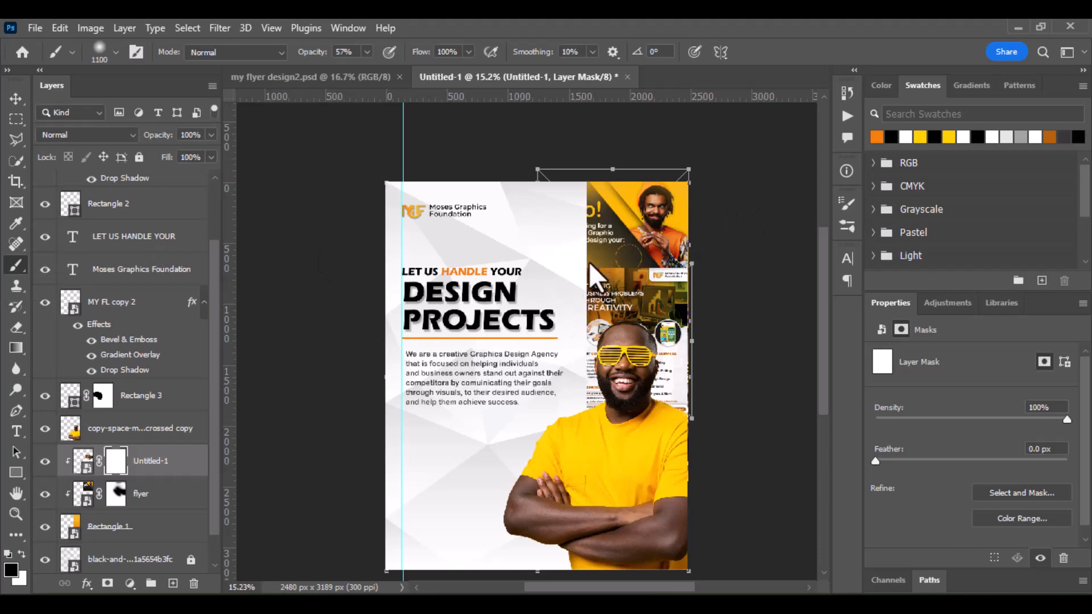
{"action": "mouse_move", "coordinate": [589, 262]}
{"action": "left_mouse_down"}
{"action": "mouse_move", "coordinate": [690, 242]}
{"action": "mouse_move", "coordinate": [671, 221]}
{"action": "left_mouse_up"}
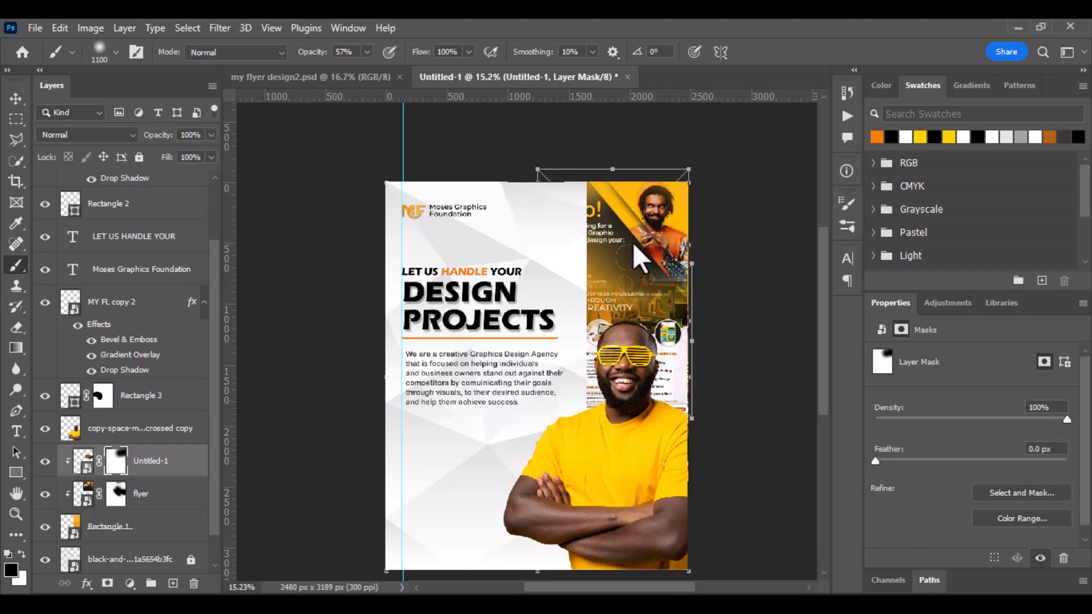
{"action": "mouse_move", "coordinate": [749, 412]}
{"action": "left_mouse_down"}
{"action": "mouse_move", "coordinate": [677, 434]}
{"action": "mouse_move", "coordinate": [626, 430]}
{"action": "mouse_move", "coordinate": [723, 406]}
{"action": "mouse_move", "coordinate": [510, 446]}
{"action": "left_mouse_up"}
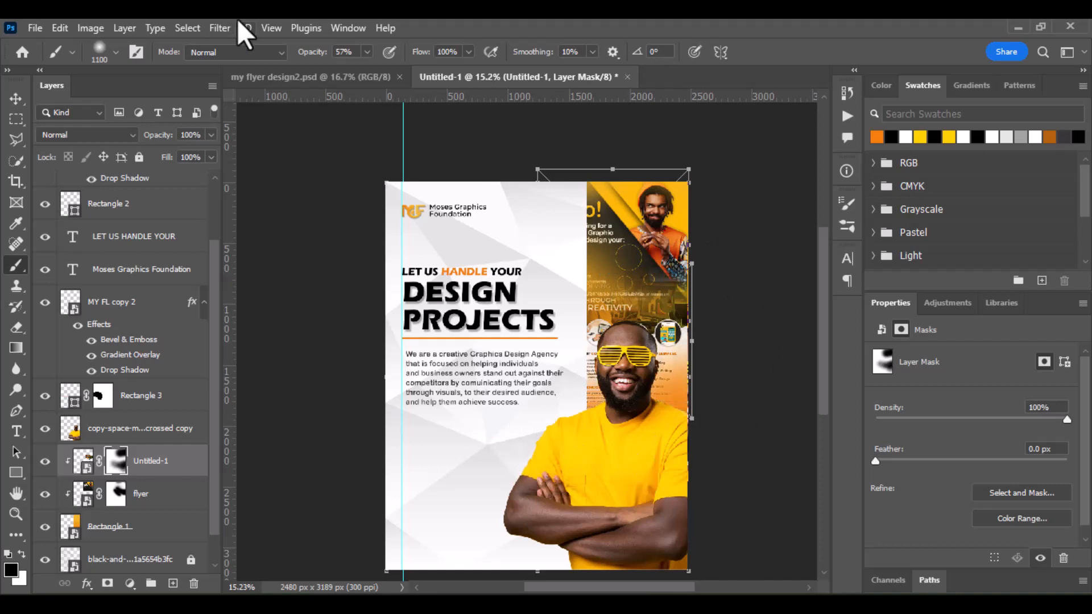
- Fade more of the Untitled-1 artwork into the orange on its mask, using brush opacities of 78% and 40%
{"action": "left_click_drag", "start_coordinate": [322, 52], "coordinate": [342, 53]}
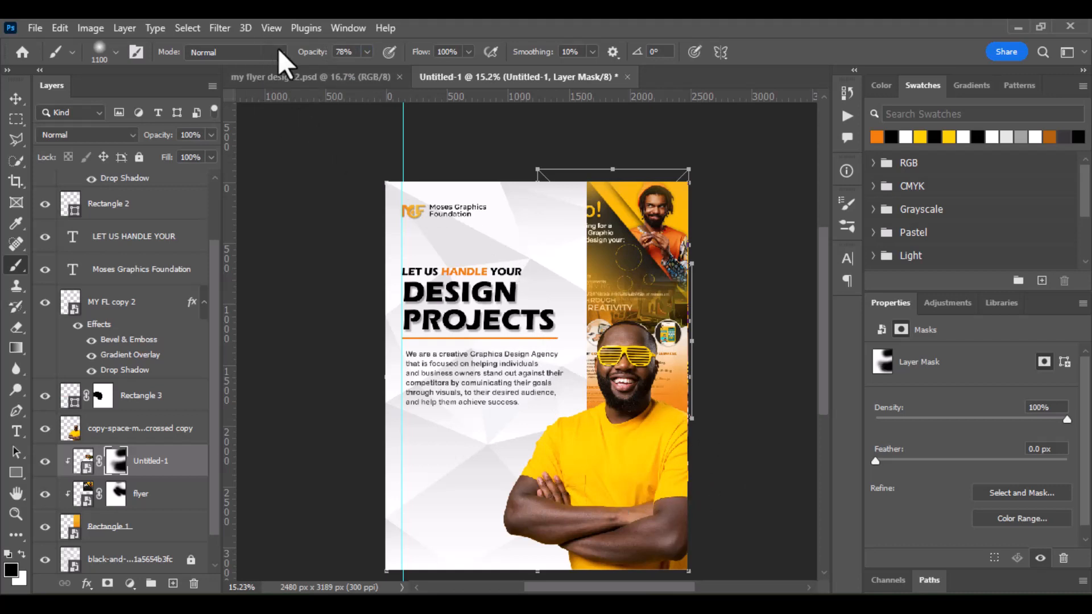
{"action": "left_click_drag", "start_coordinate": [312, 54], "coordinate": [276, 56]}
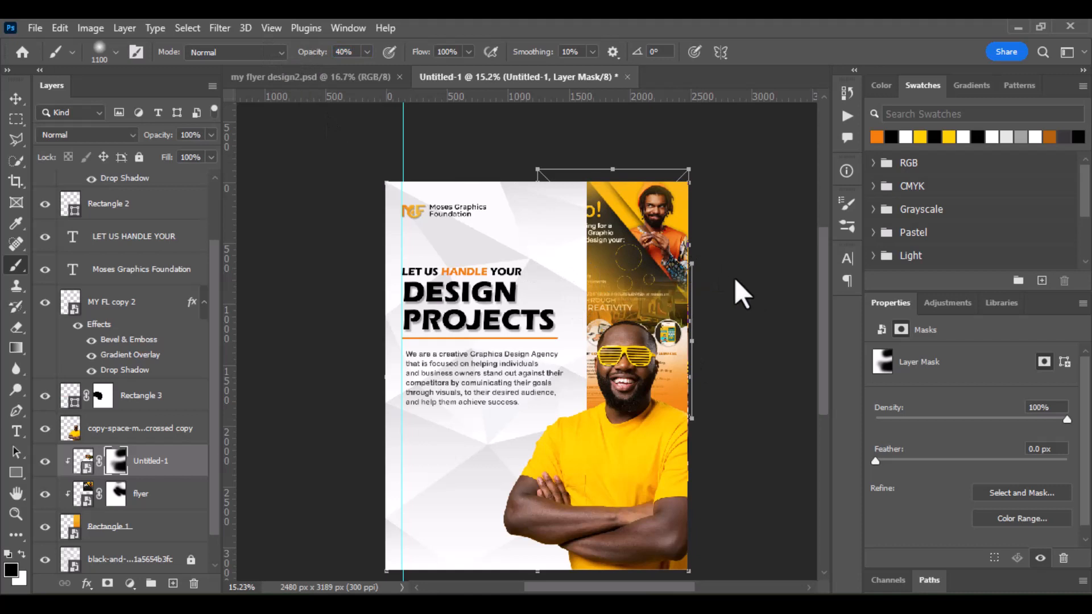
{"action": "left_click", "coordinate": [13, 98]}
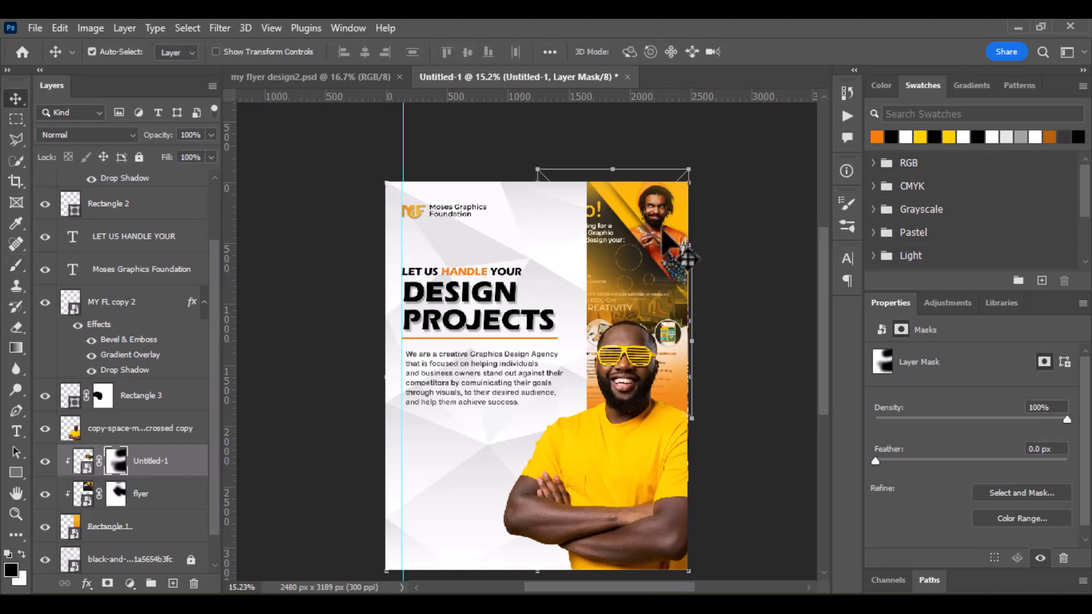
- Set the flyer layer's opacity to 68% and the blending mode of both the flyer and Untitled-1 layers to Hard Light
{"action": "left_click", "coordinate": [677, 244]}
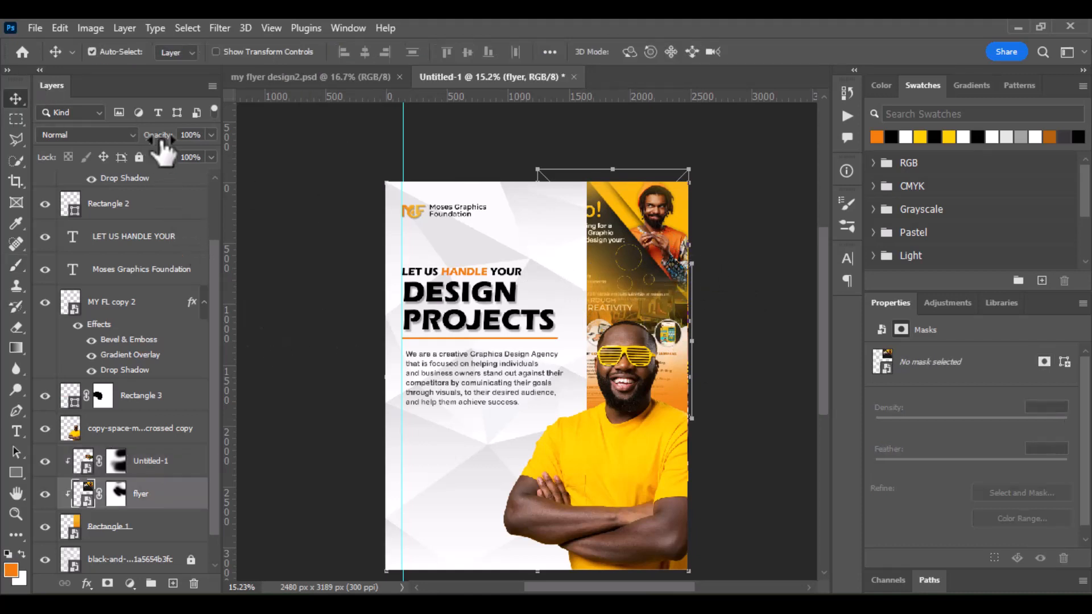
{"action": "mouse_move", "coordinate": [163, 149]}
{"action": "left_mouse_down"}
{"action": "mouse_move", "coordinate": [153, 149]}
{"action": "mouse_move", "coordinate": [157, 137]}
{"action": "left_mouse_up"}
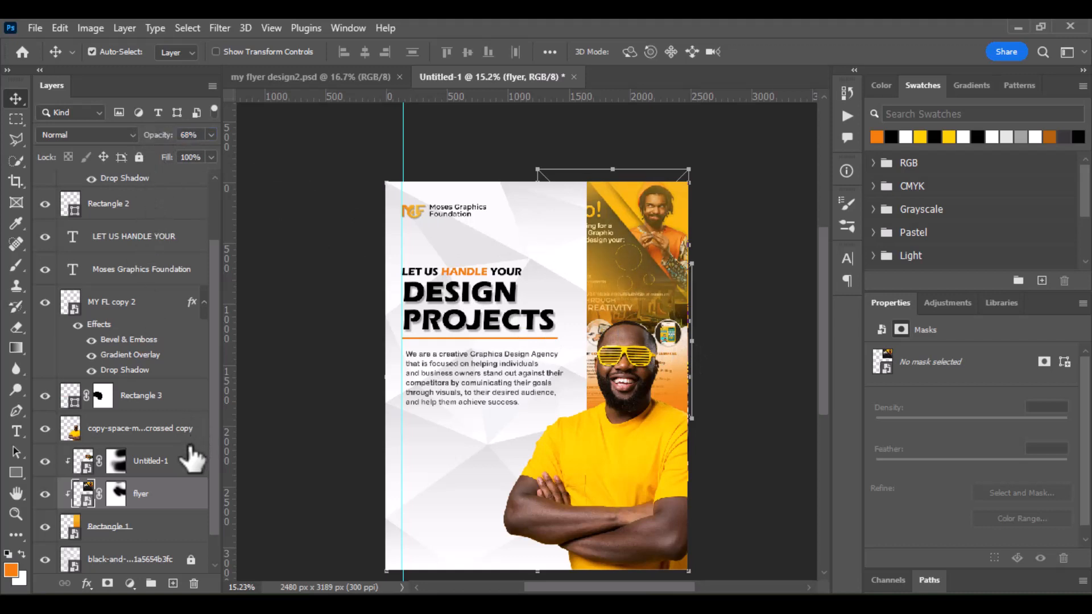
{"action": "left_click", "coordinate": [167, 472], "text": "ctrl"}
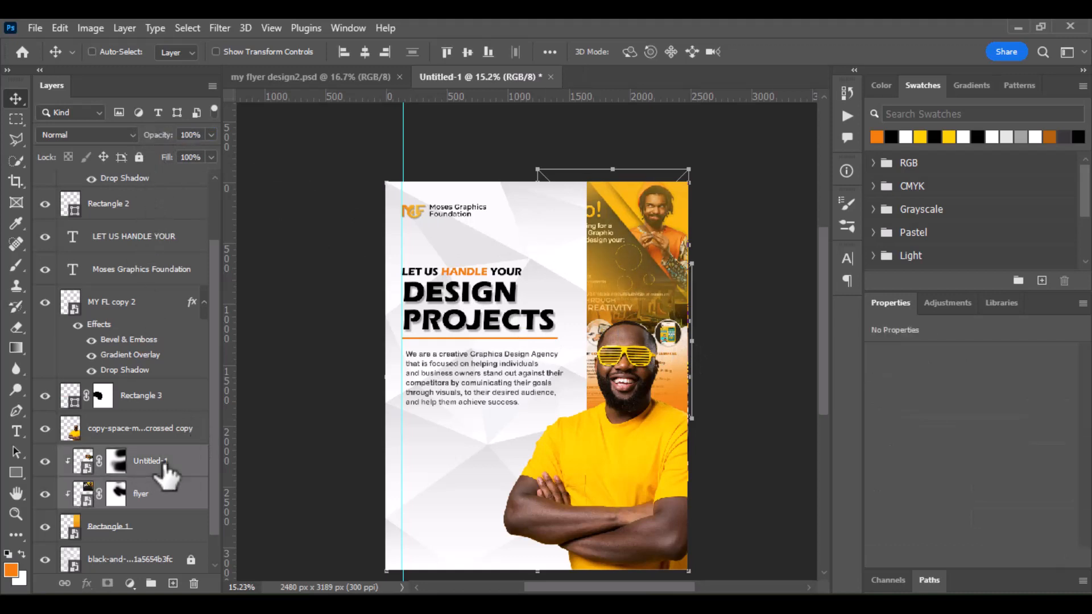
{"action": "left_click", "coordinate": [96, 134]}
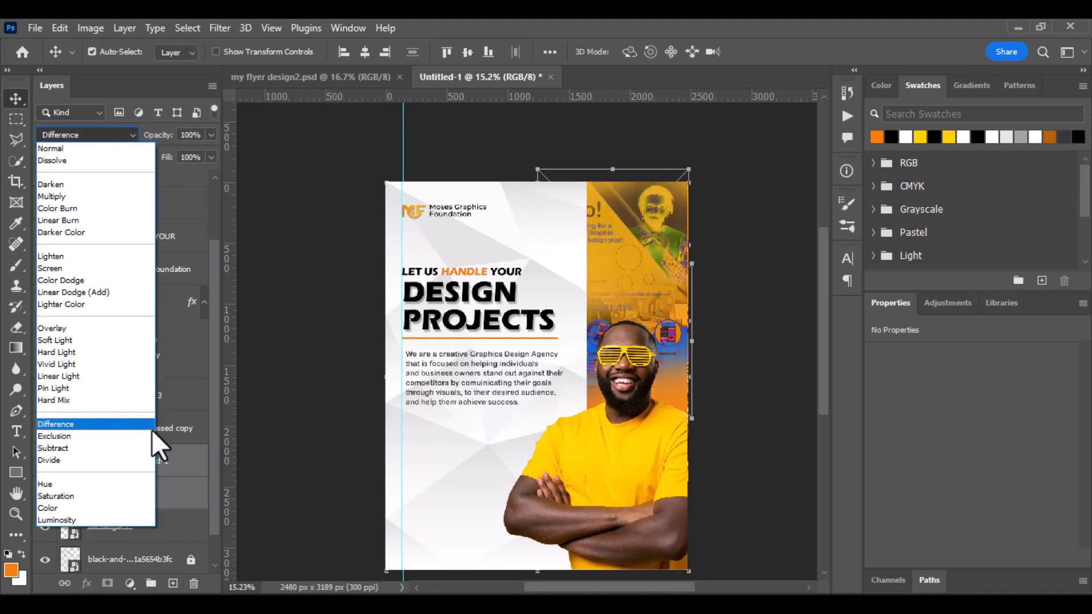
{"action": "left_click", "coordinate": [151, 352]}
{"action": "left_click", "coordinate": [716, 210]}
{"action": "scroll", "coordinate": [621, 216], "scroll_direction": "down", "scroll_amount": 3}
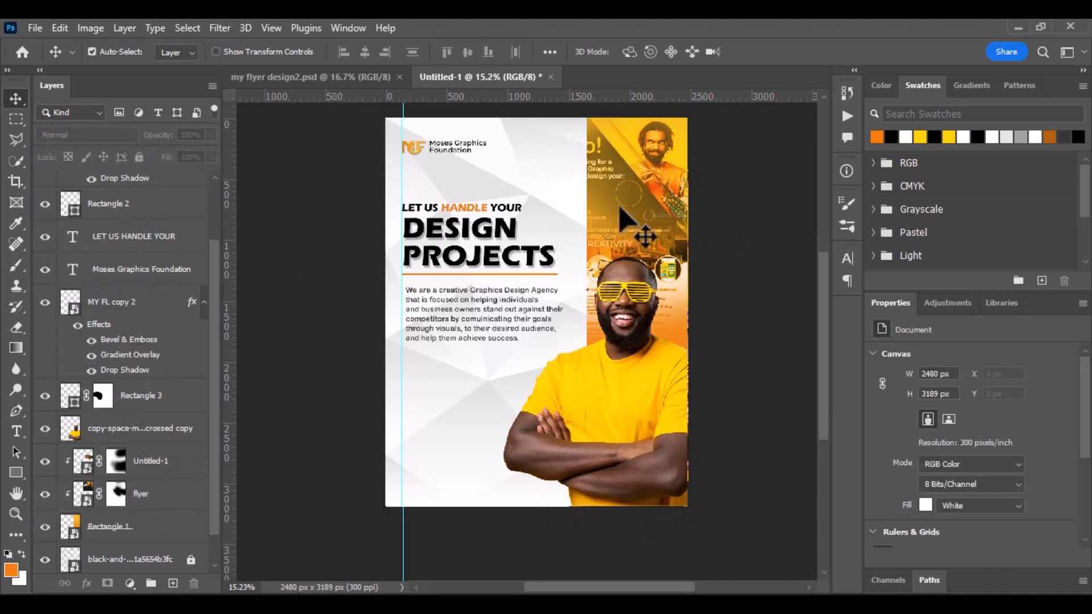
- Lower the flyer layer's opacity to 47% and enlarge the Untitled-1 artwork to about 109%, extending past the page's right edge
{"action": "left_click", "coordinate": [655, 188]}
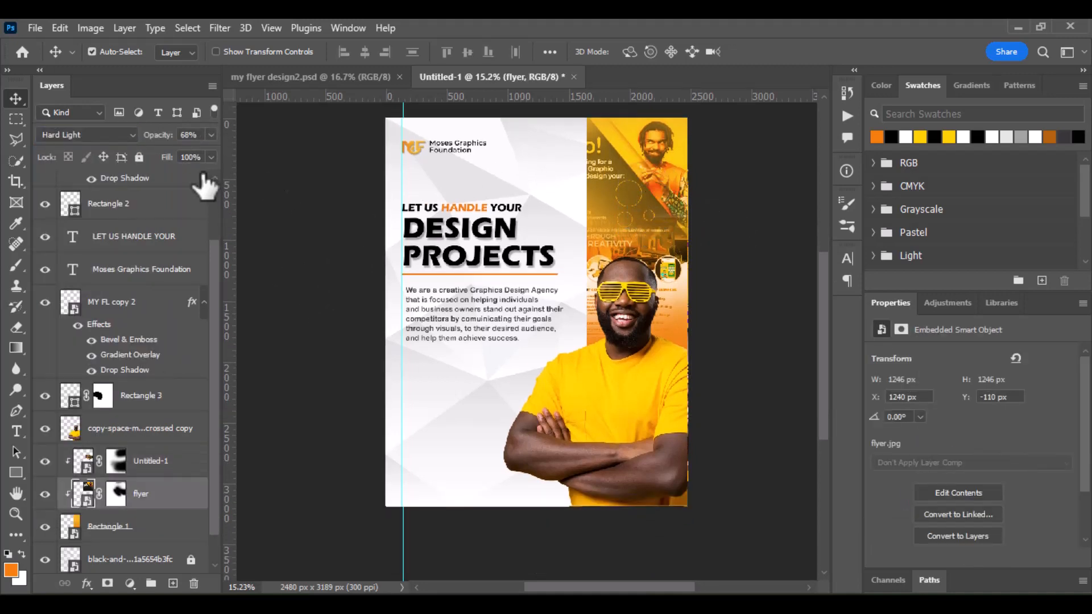
{"action": "left_click_drag", "start_coordinate": [164, 142], "coordinate": [159, 146]}
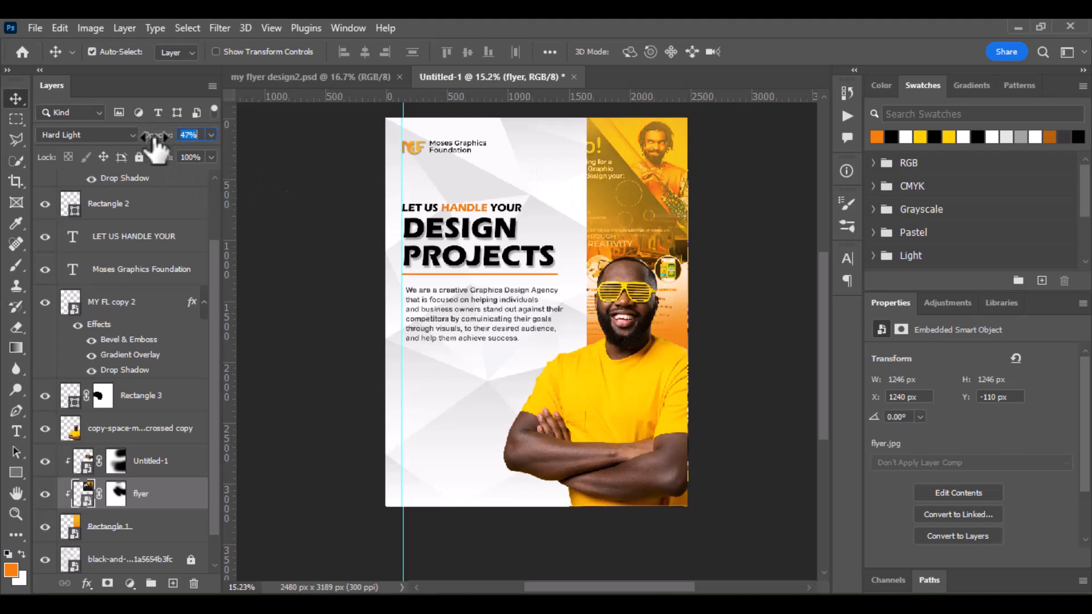
{"action": "left_click", "coordinate": [683, 257]}
{"action": "key", "text": "ctrl+t"}
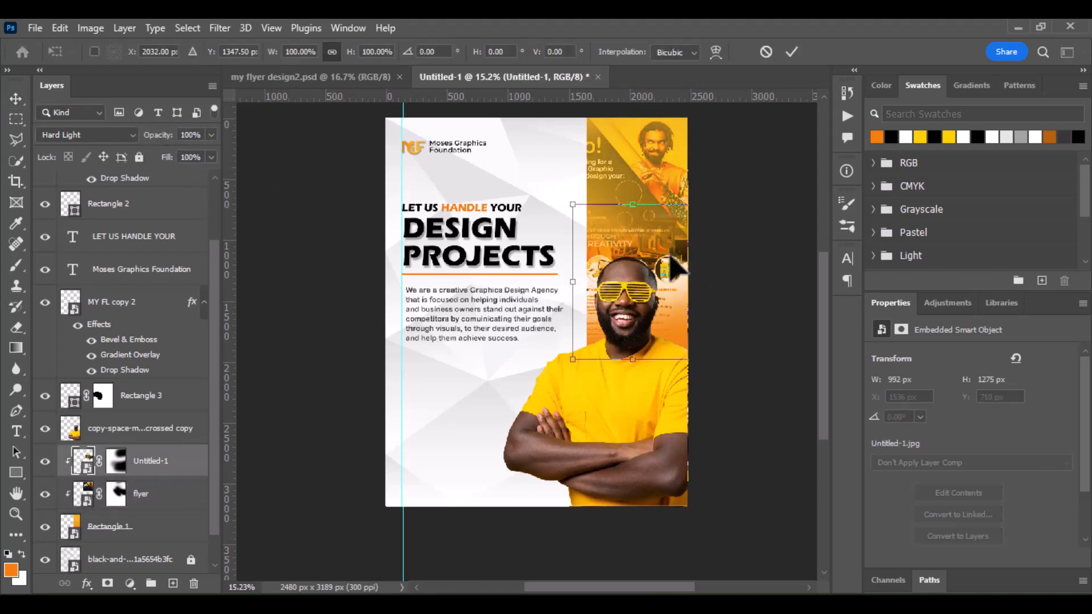
{"action": "left_click_drag", "start_coordinate": [571, 203], "coordinate": [566, 198]}
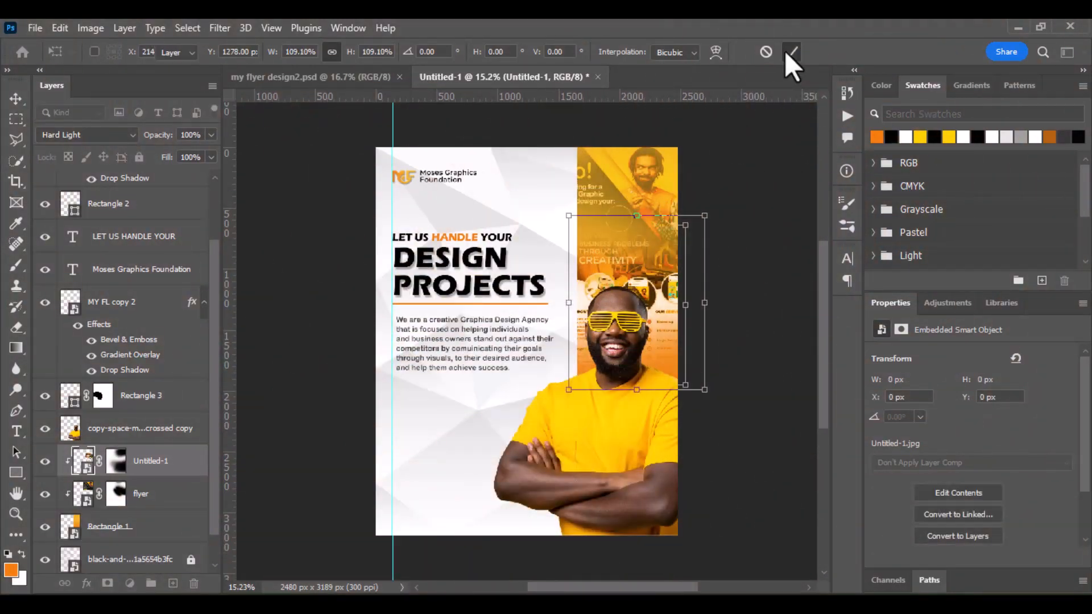
{"action": "left_click", "coordinate": [791, 51]}
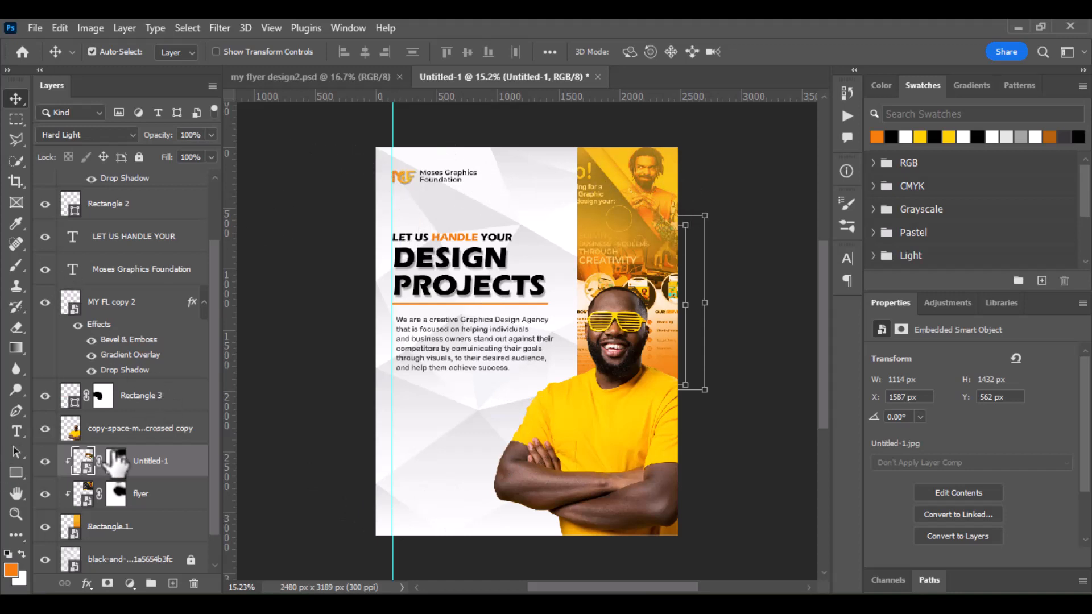
- Group the Rectangle 1, flyer and Untitled-1 layers together
{"action": "left_click", "coordinate": [161, 535]}
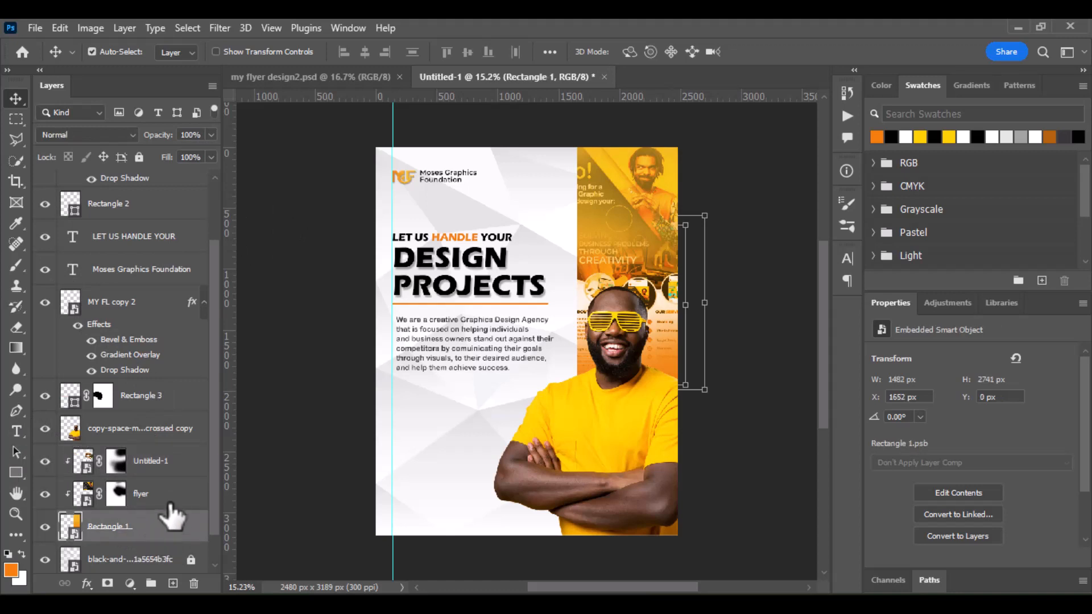
{"action": "key", "text": "ctrl"}
{"action": "left_click", "coordinate": [171, 462], "text": "ctrl"}
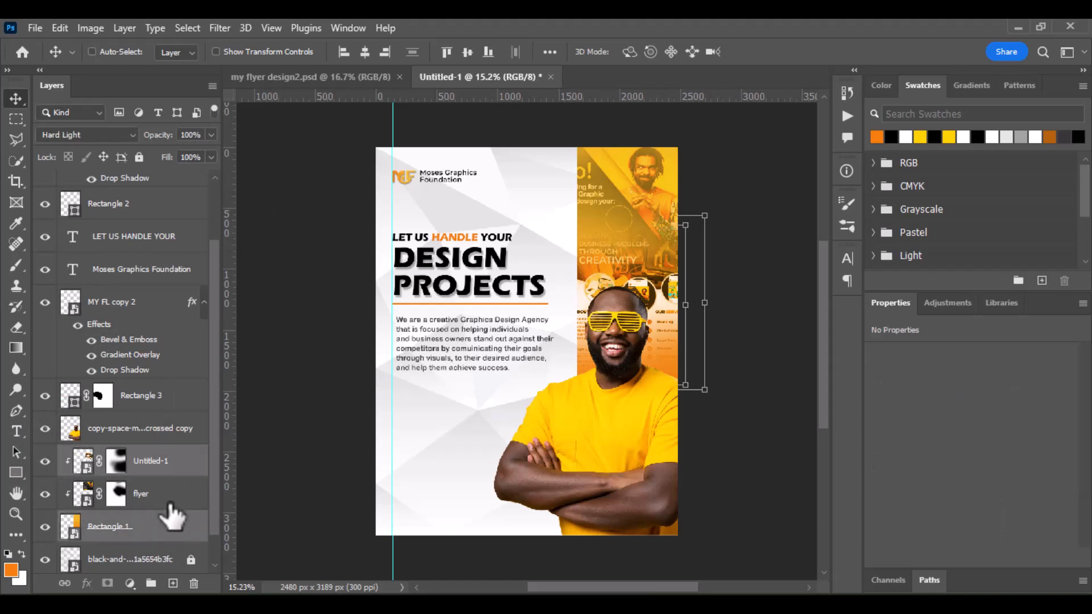
{"action": "left_click", "coordinate": [170, 495], "text": "ctrl"}
{"action": "key", "text": "ctrl+g"}
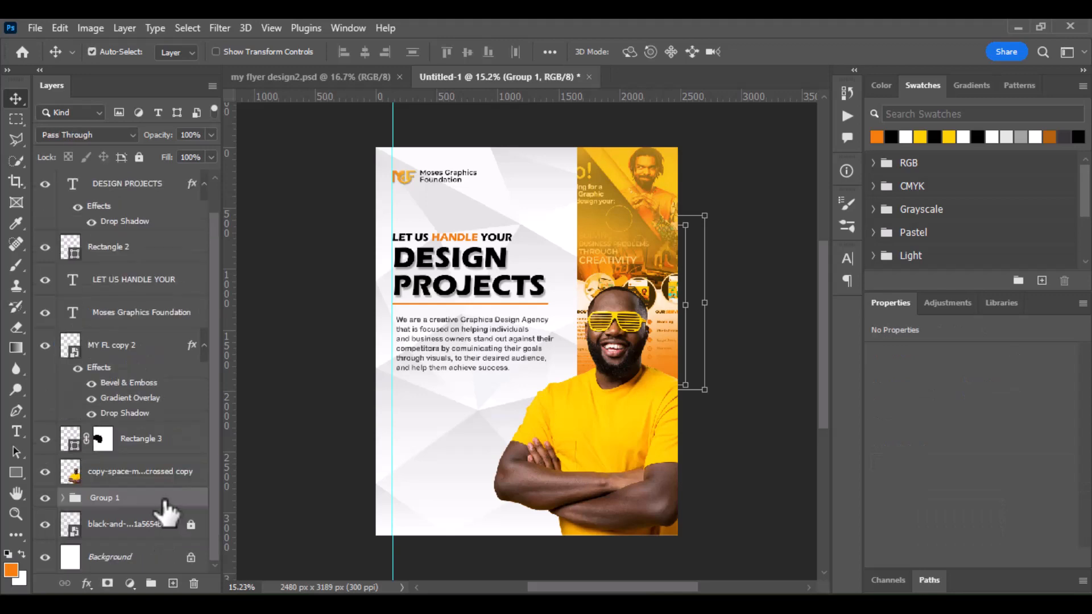
- Place the clouds-clouds-free-download image above the group, scaled to about 8% over the page's upper right, with 90% opacity
{"action": "left_click", "coordinate": [32, 27]}
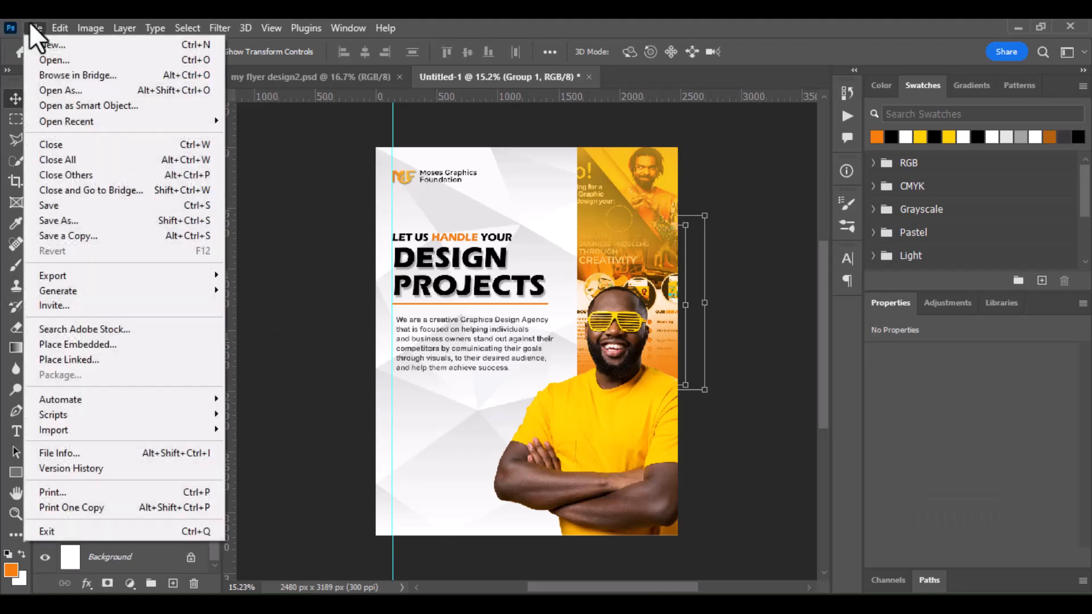
{"action": "left_click", "coordinate": [115, 345]}
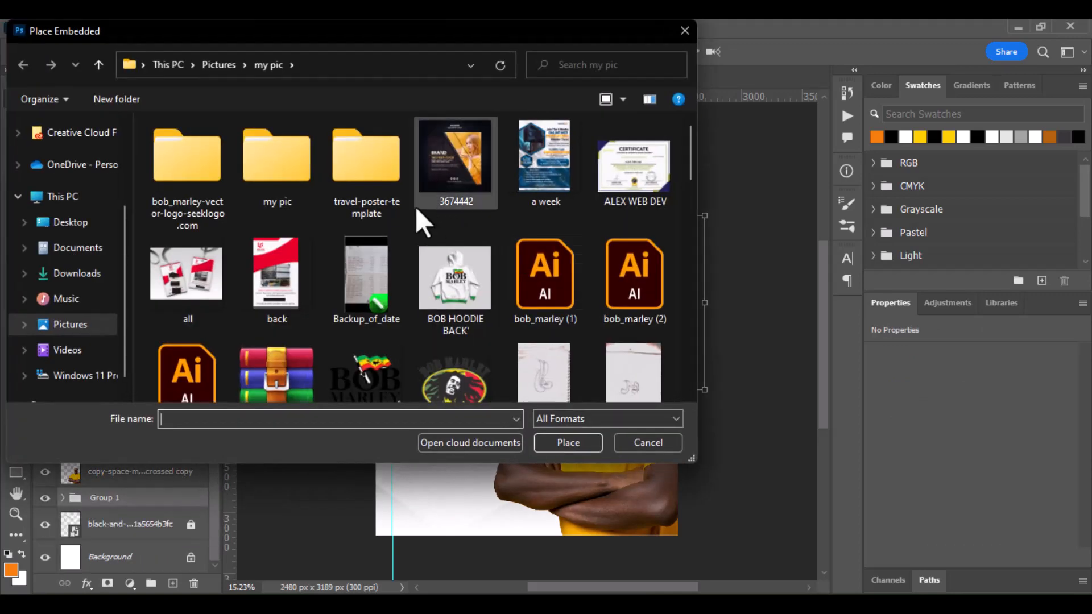
{"action": "scroll", "coordinate": [411, 208], "scroll_direction": "down", "scroll_amount": 4}
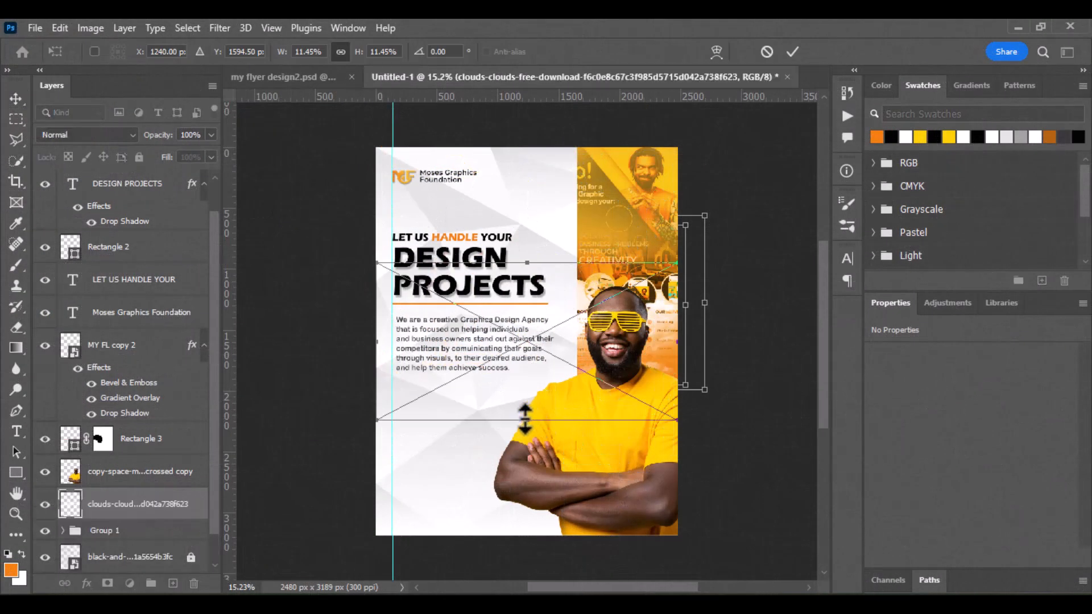
{"action": "left_click_drag", "start_coordinate": [525, 420], "coordinate": [559, 205]}
{"action": "left_click_drag", "start_coordinate": [444, 226], "coordinate": [469, 216]}
{"action": "left_click_drag", "start_coordinate": [535, 186], "coordinate": [537, 191]}
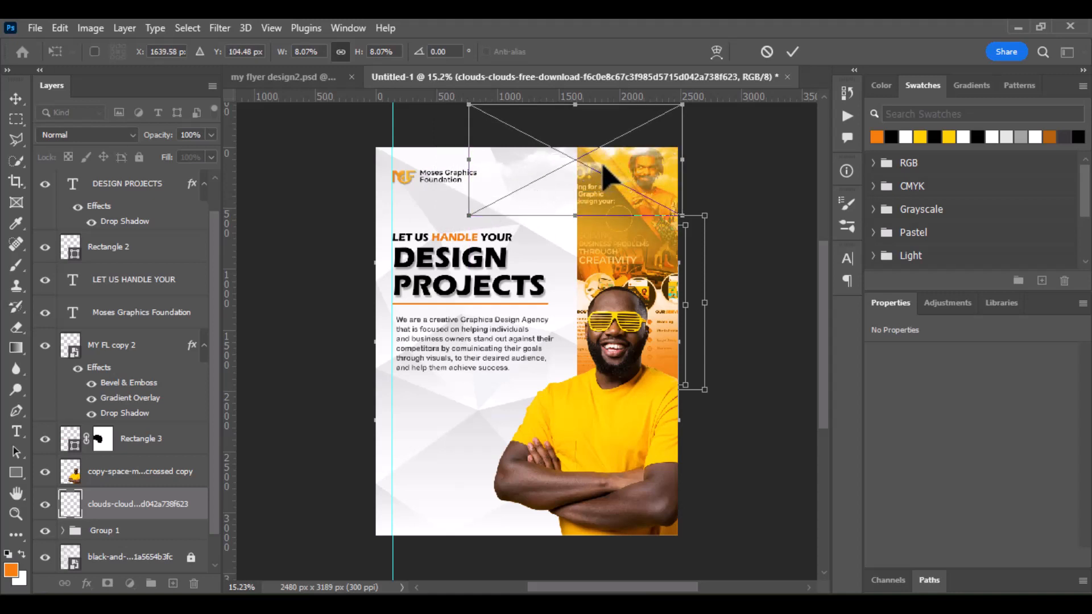
{"action": "left_click", "coordinate": [792, 52]}
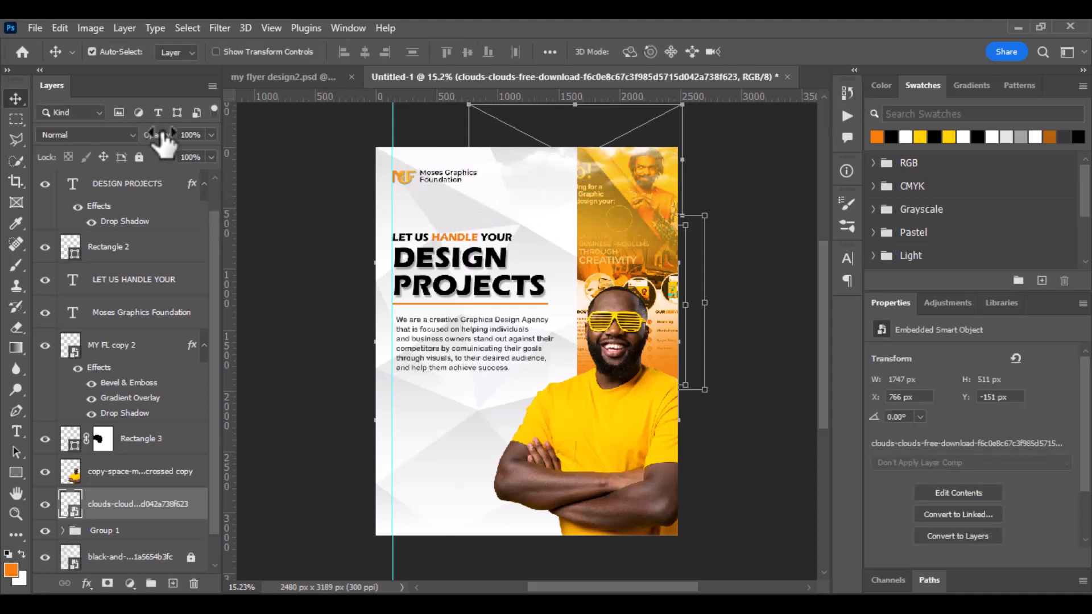
{"action": "left_click_drag", "start_coordinate": [165, 135], "coordinate": [161, 140]}
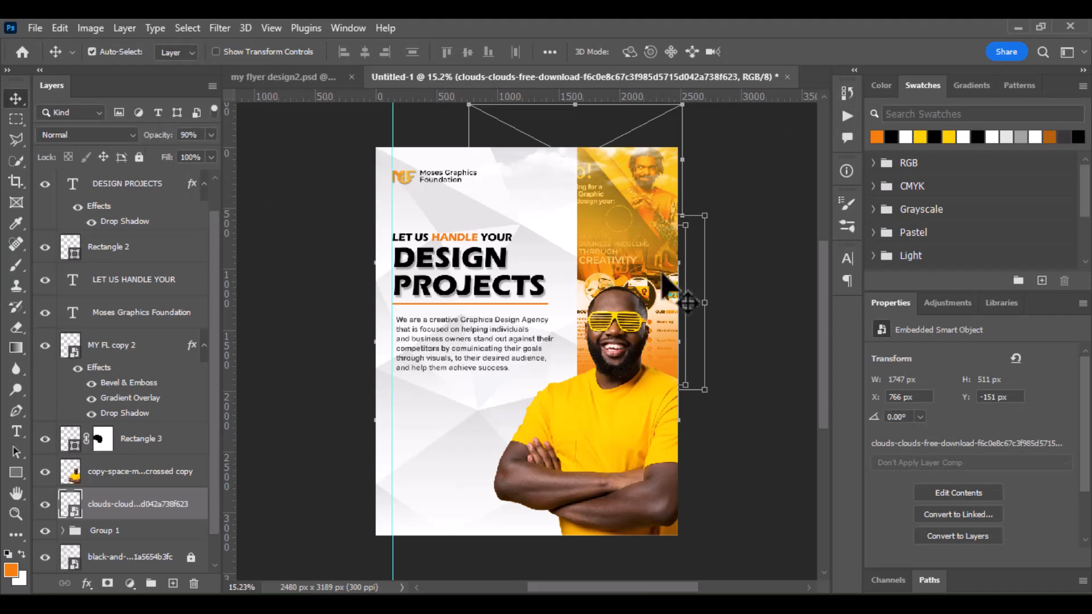
- Place the clouds-9d4effd69 image, scale it to about 57% and position it over the page's upper-left corner behind the logo
{"action": "left_click", "coordinate": [39, 22]}
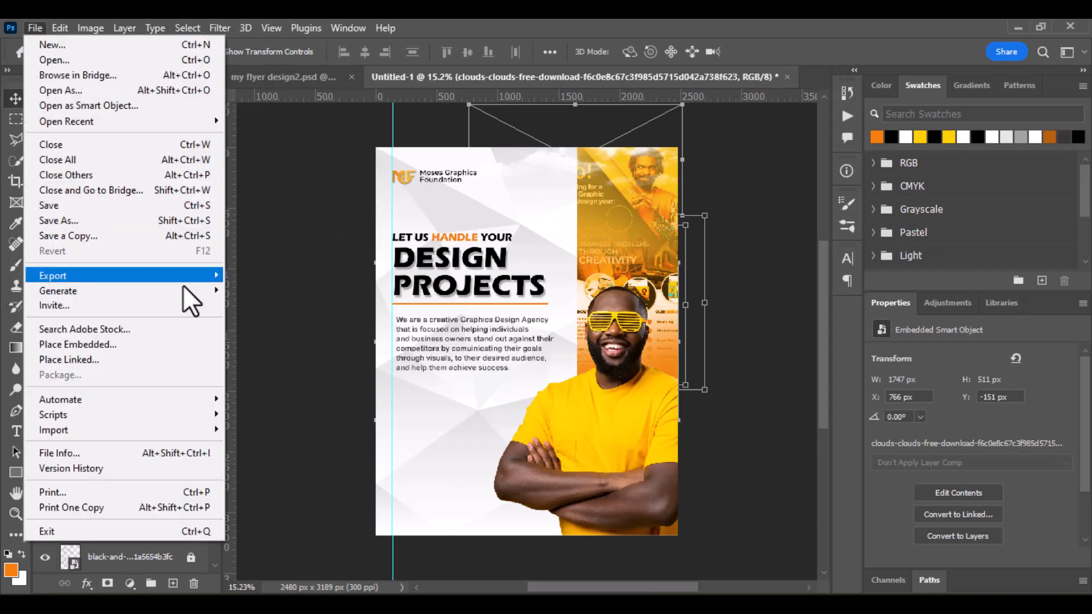
{"action": "left_click", "coordinate": [198, 345]}
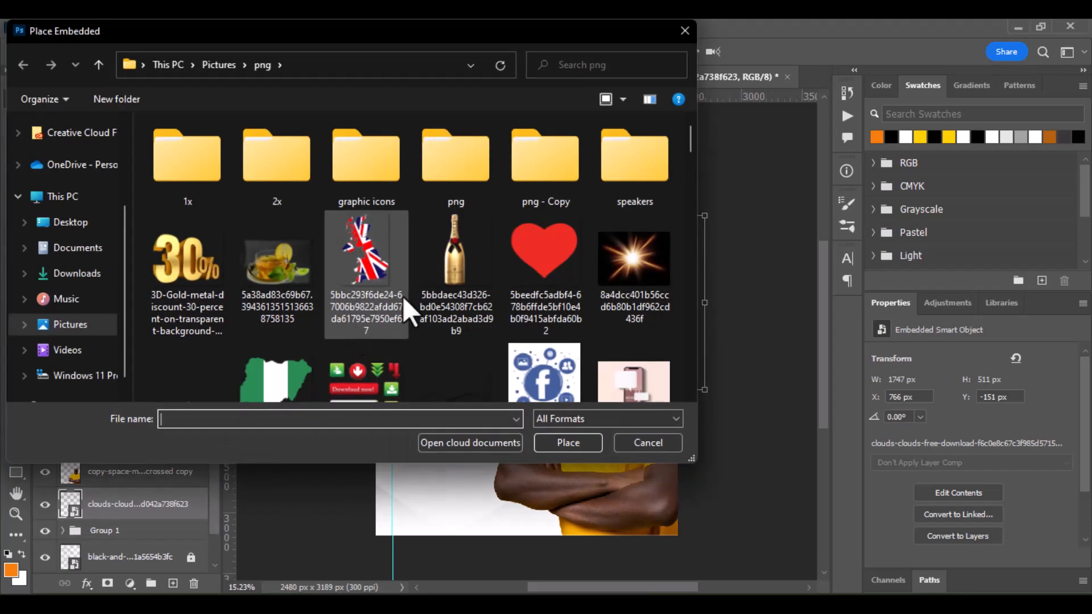
{"action": "scroll", "coordinate": [421, 295], "scroll_direction": "down", "scroll_amount": 10}
{"action": "scroll", "coordinate": [444, 270], "scroll_direction": "up", "scroll_amount": 2}
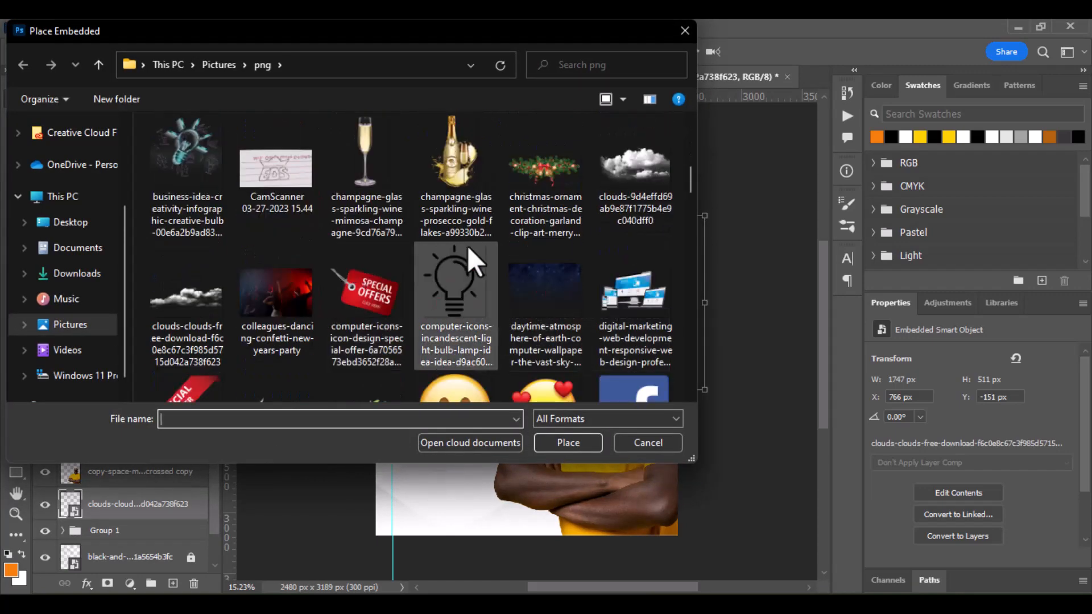
{"action": "double_click", "coordinate": [634, 165]}
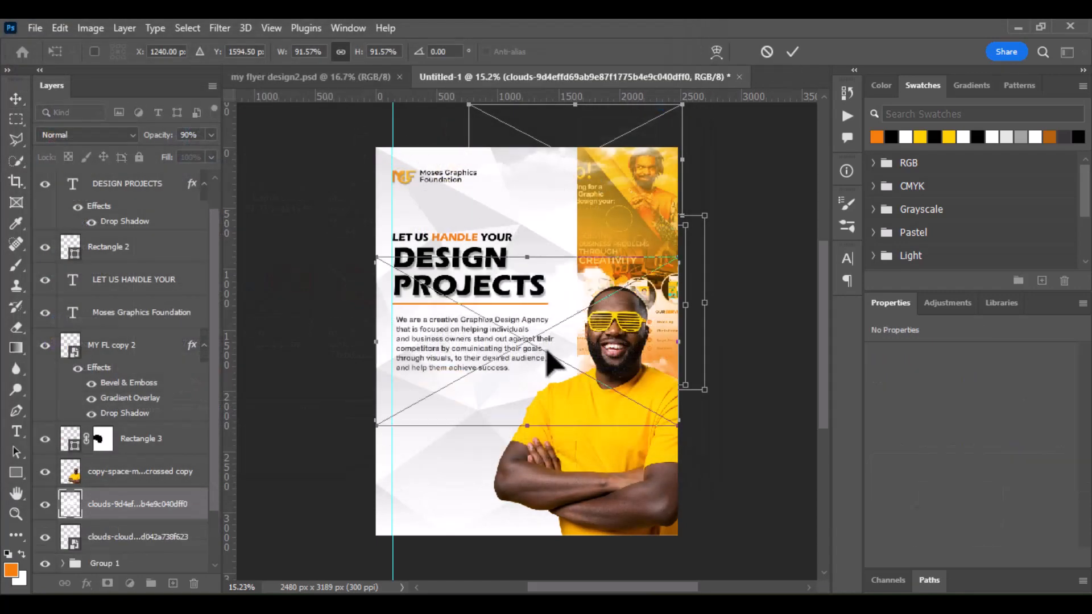
{"action": "left_click_drag", "start_coordinate": [529, 425], "coordinate": [523, 364]}
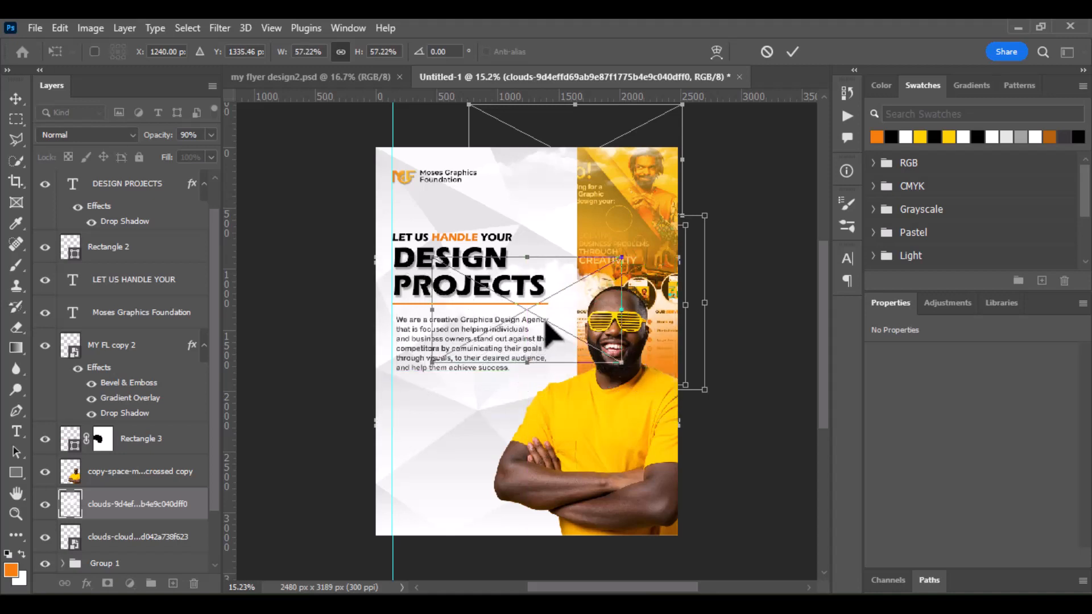
{"action": "left_click_drag", "start_coordinate": [541, 316], "coordinate": [470, 186]}
{"action": "left_click", "coordinate": [791, 52]}
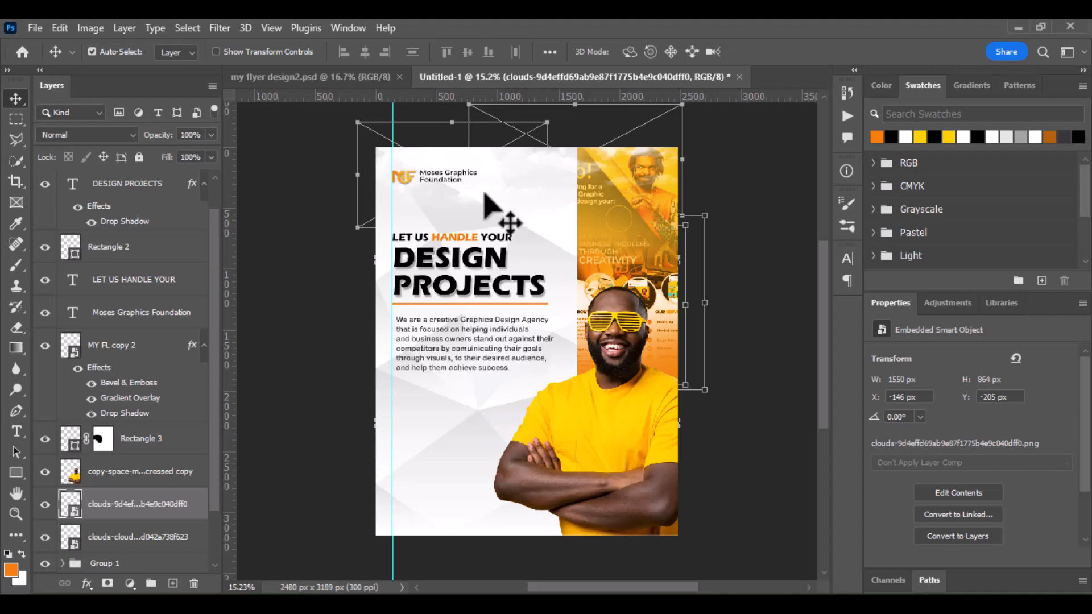
{"action": "left_click_drag", "start_coordinate": [485, 194], "coordinate": [482, 189]}
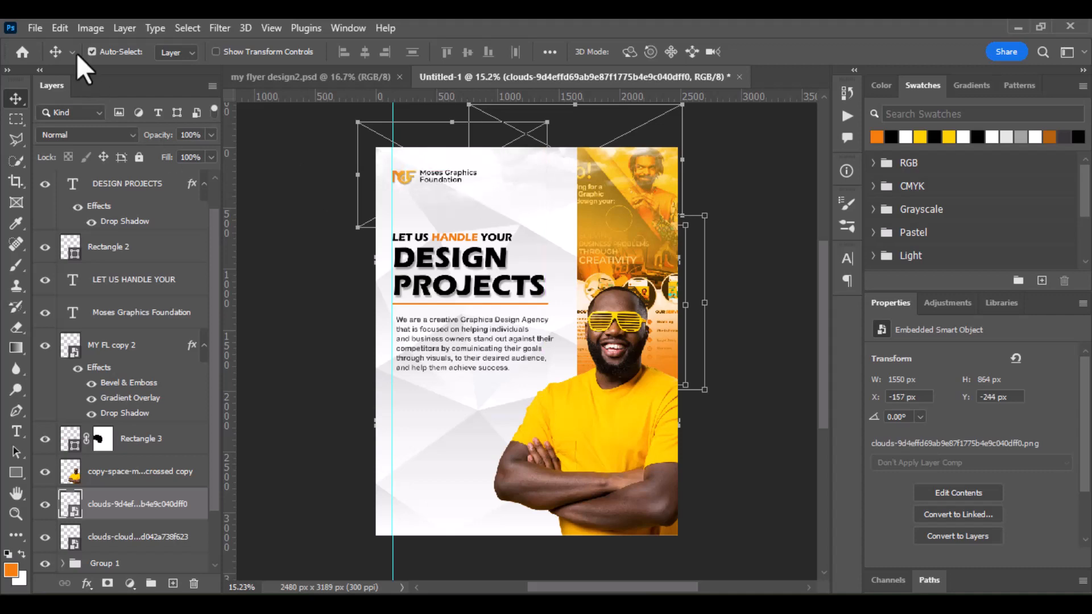
- Place the white-black-pattern-city aircraft image, scaled to about 20%, in the white area between the logo and the orange rectangle
{"action": "left_click", "coordinate": [42, 22]}
{"action": "left_click", "coordinate": [105, 343]}
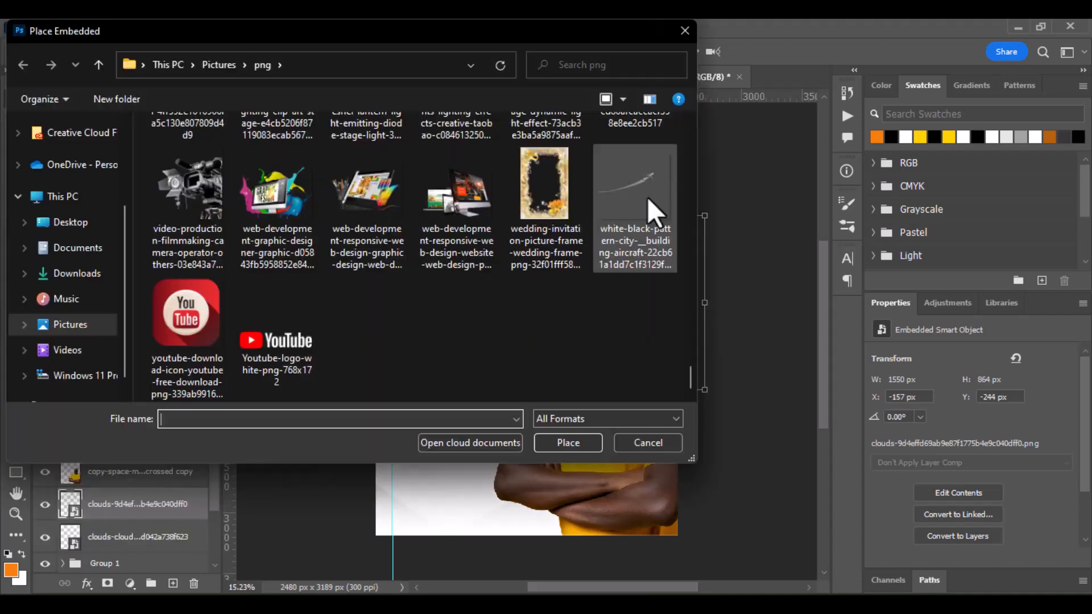
{"action": "double_click", "coordinate": [648, 197]}
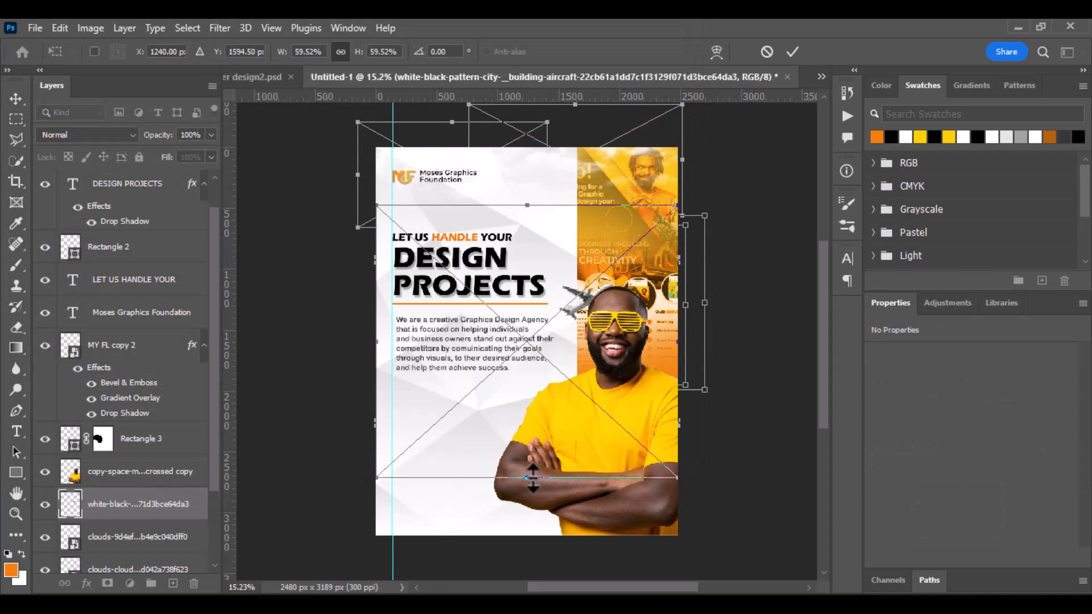
{"action": "left_click_drag", "start_coordinate": [533, 478], "coordinate": [527, 295]}
{"action": "left_click_drag", "start_coordinate": [545, 249], "coordinate": [549, 202]}
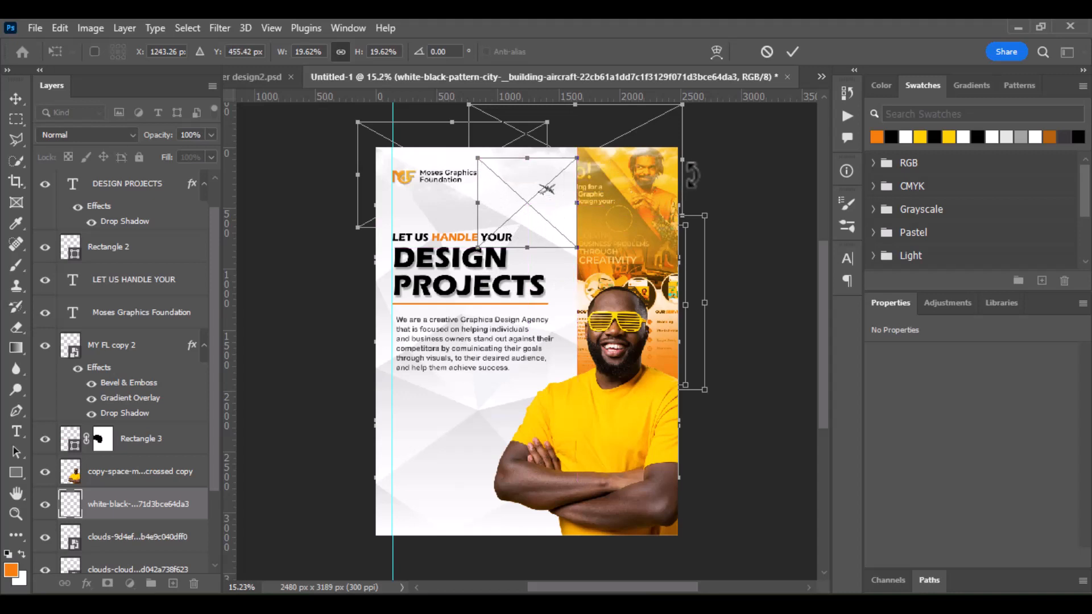
{"action": "left_click", "coordinate": [793, 51]}
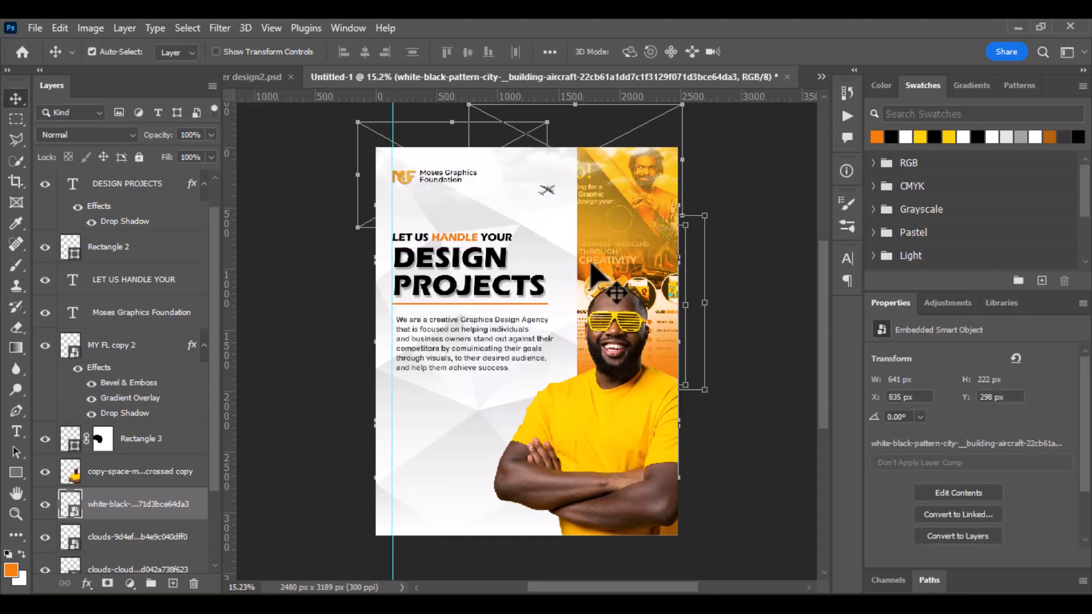
- Draw an orange rectangle about 406 by 392 px below the description text, starting at the vertical guide
{"action": "scroll", "coordinate": [561, 256], "scroll_direction": "down", "scroll_amount": 1}
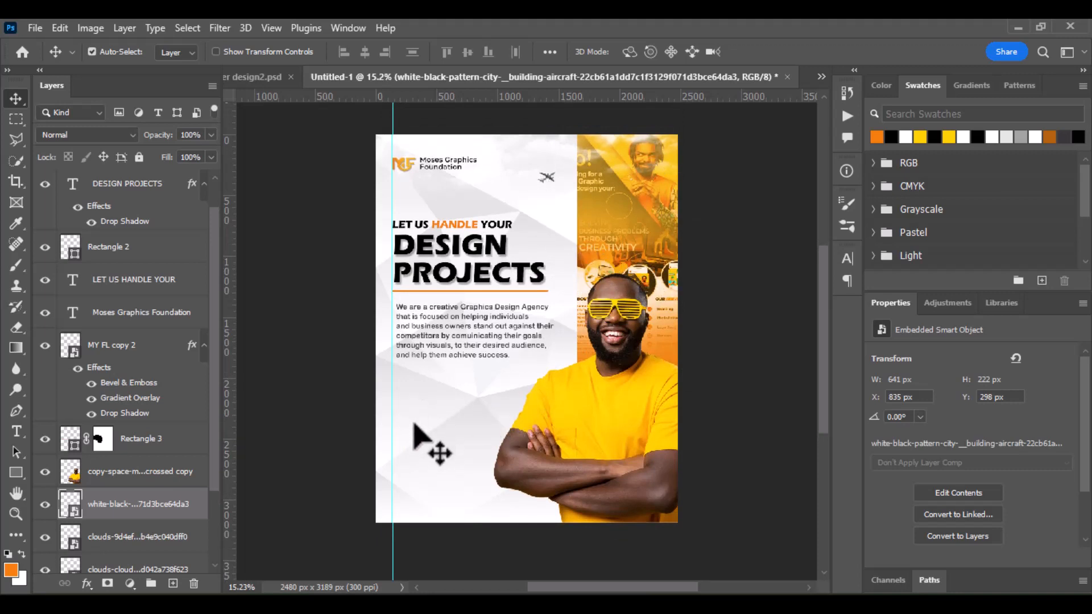
{"action": "scroll", "coordinate": [410, 383], "scroll_direction": "up", "scroll_amount": 3}
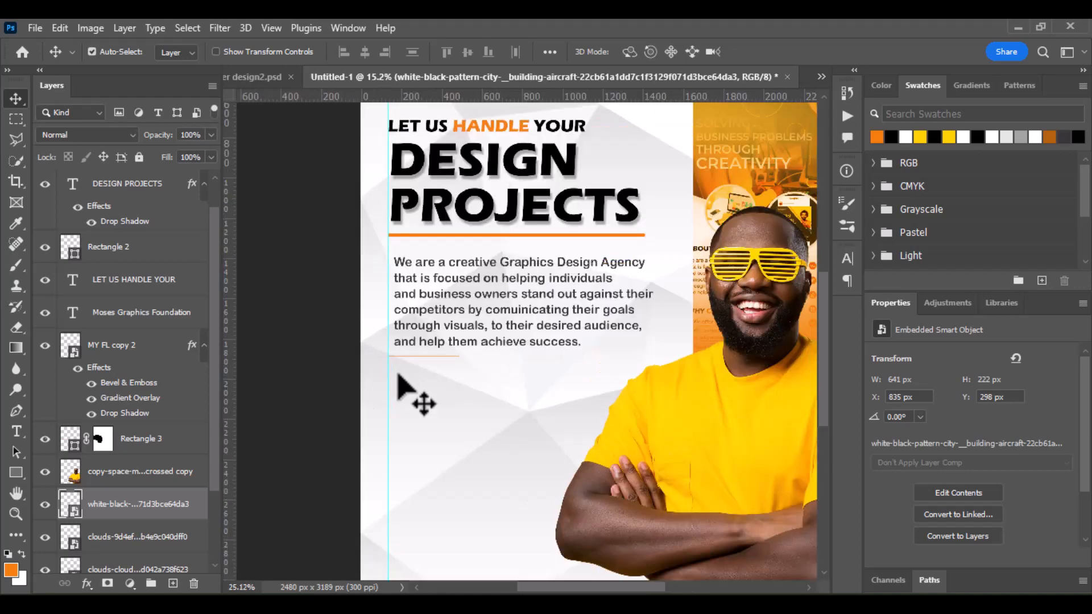
{"action": "scroll", "coordinate": [400, 376], "scroll_direction": "up", "scroll_amount": 2}
{"action": "scroll", "coordinate": [430, 377], "scroll_direction": "down", "scroll_amount": 3}
{"action": "scroll", "coordinate": [466, 310], "scroll_direction": "down", "scroll_amount": 3}
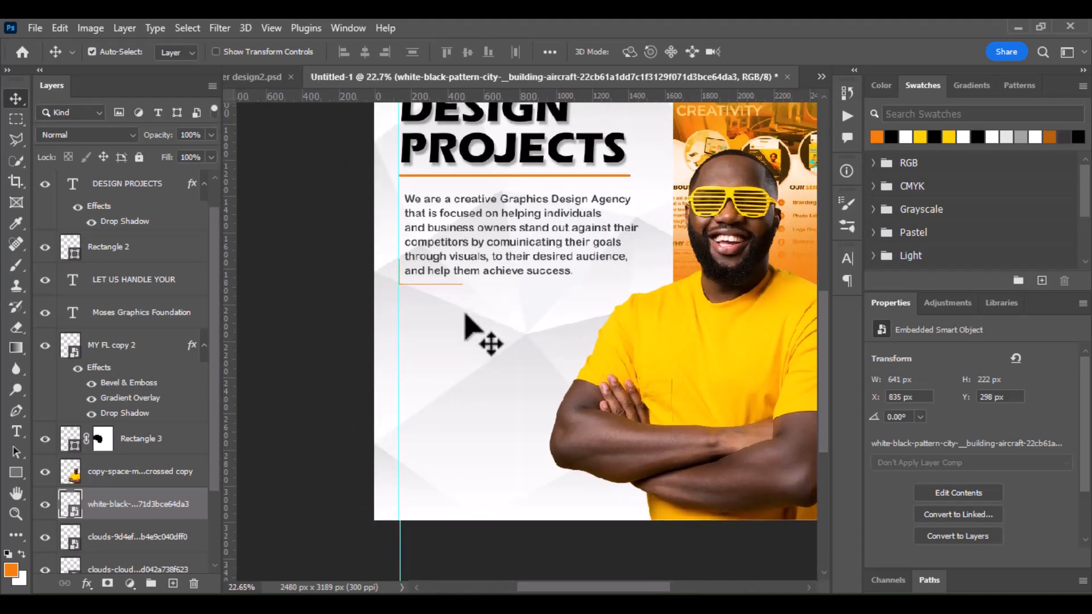
{"action": "scroll", "coordinate": [476, 366], "scroll_direction": "up", "scroll_amount": 1}
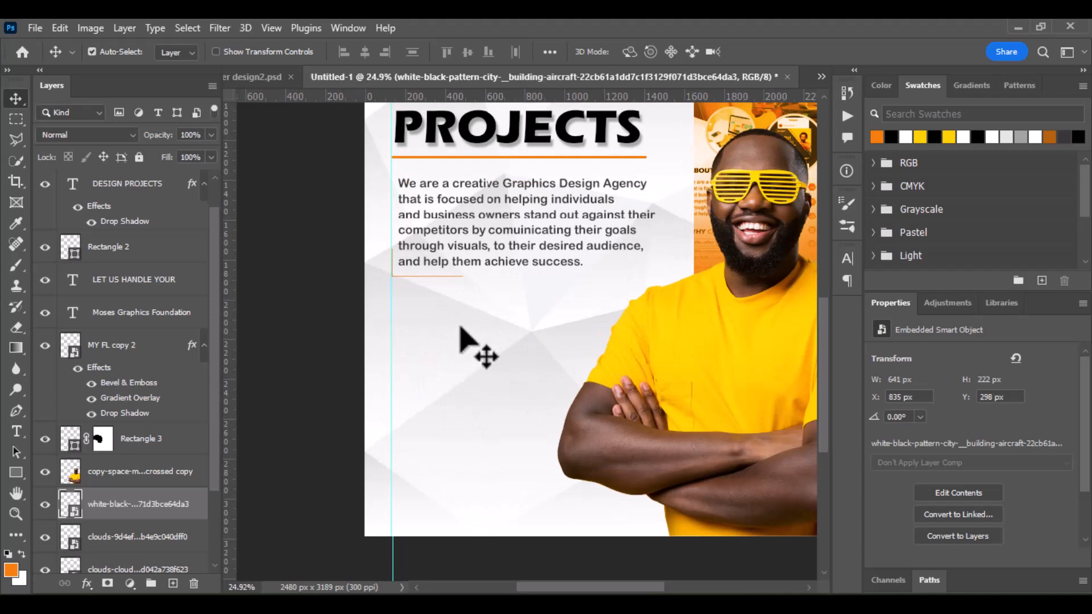
{"action": "left_click", "coordinate": [16, 472]}
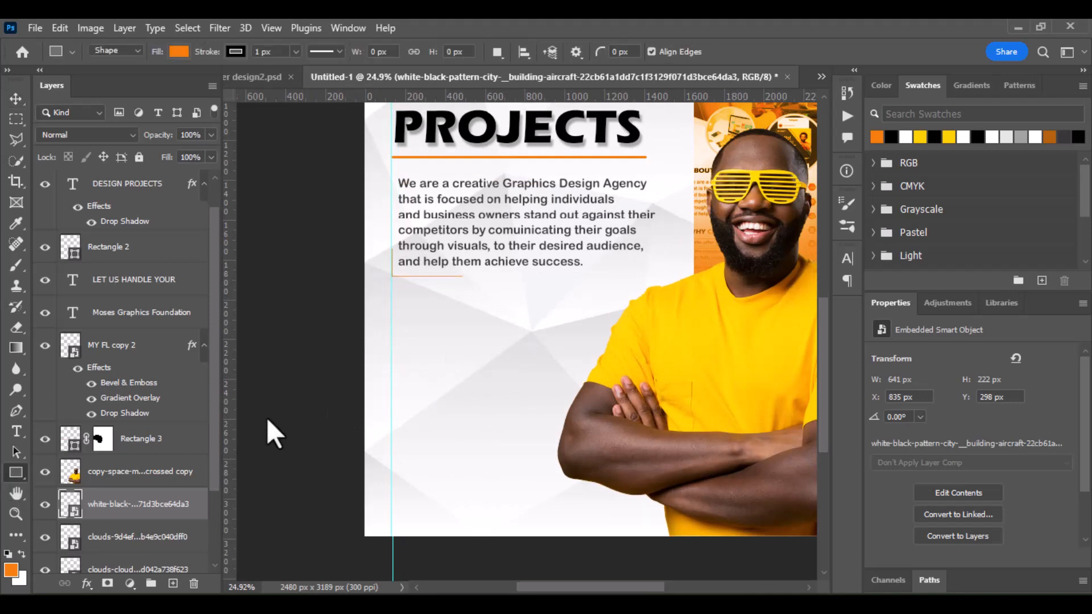
{"action": "left_click_drag", "start_coordinate": [400, 316], "coordinate": [472, 391]}
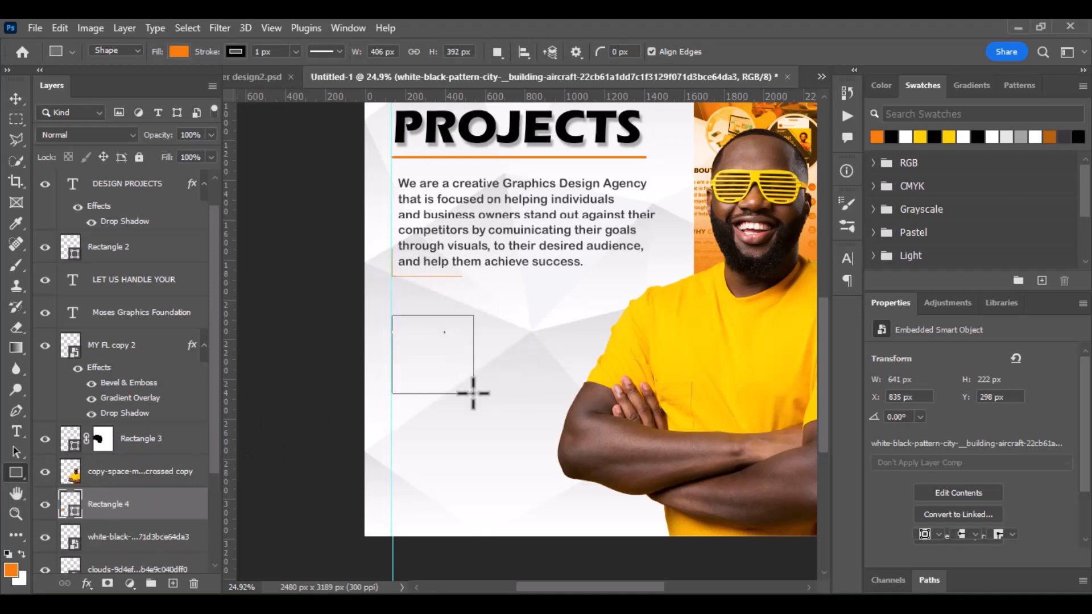
- Round the corners of the new orange rectangle and remove its stroke
{"action": "left_click_drag", "start_coordinate": [455, 332], "coordinate": [462, 335]}
{"action": "left_click_drag", "start_coordinate": [459, 332], "coordinate": [462, 325]}
{"action": "left_click", "coordinate": [925, 495]}
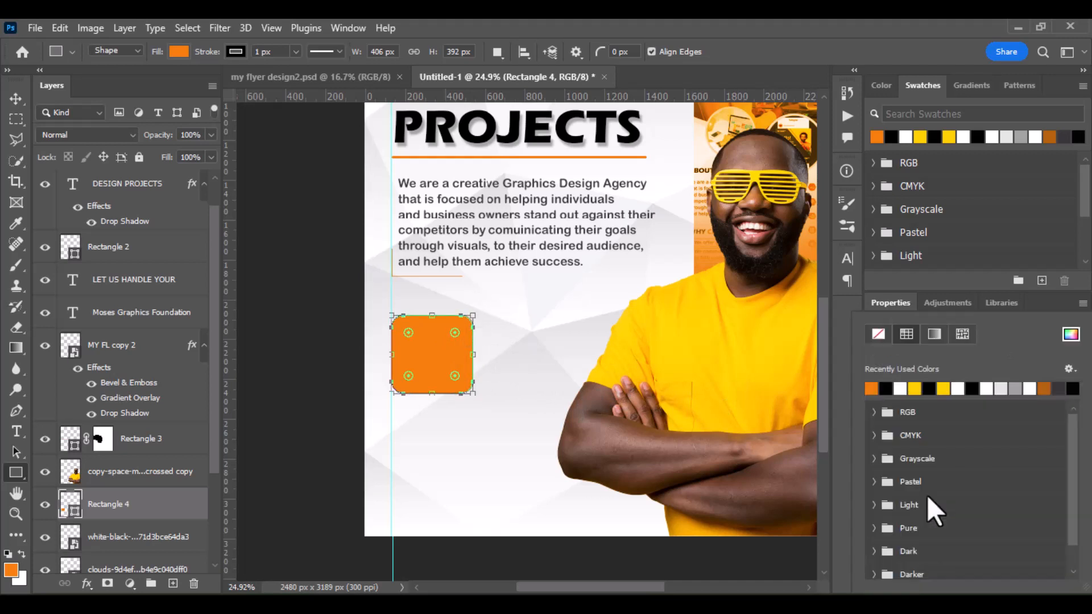
{"action": "left_click", "coordinate": [878, 334]}
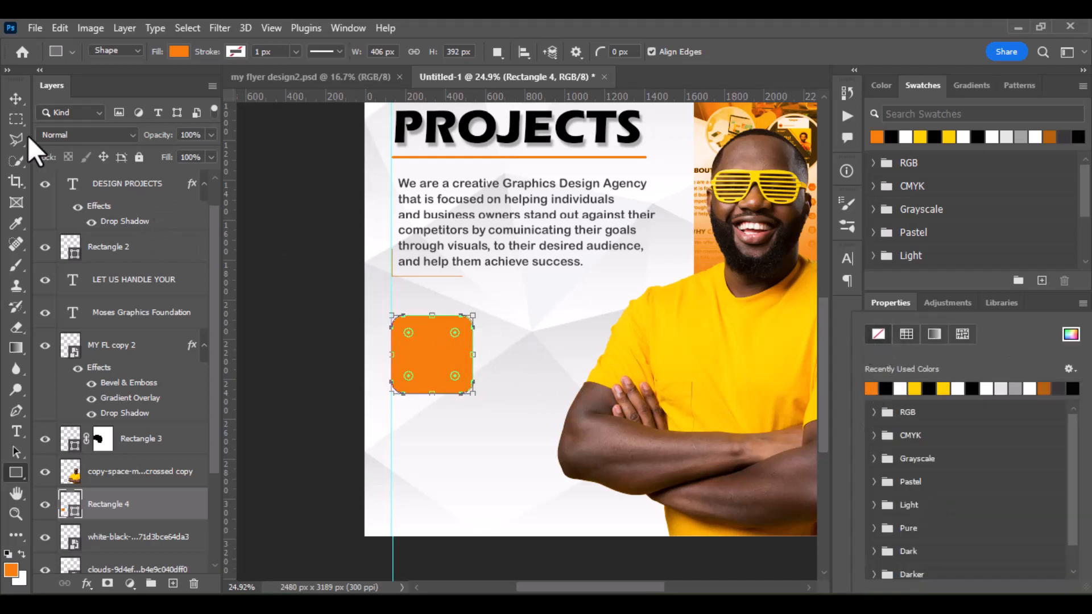
- Move the rounded orange rectangle right and up to about X 708 px, Y 1941 px, beside the man's shoulder
{"action": "left_click", "coordinate": [14, 98]}
{"action": "left_click", "coordinate": [14, 98]}
{"action": "left_click_drag", "start_coordinate": [446, 378], "coordinate": [547, 334]}
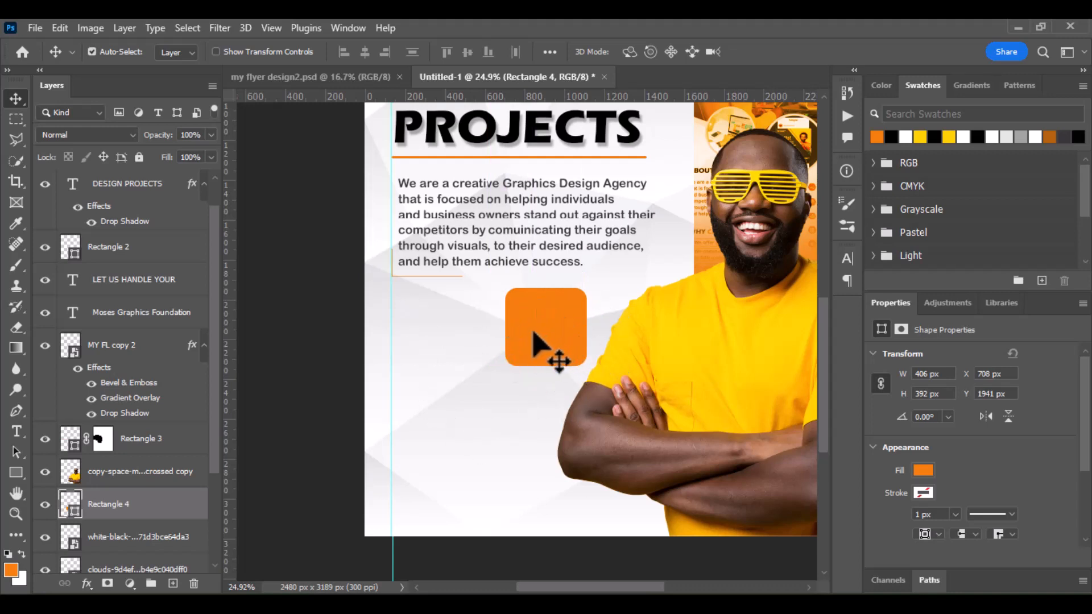
- Embed the BOB HOODIE BACK' image from the my pic folder in Pictures above the orange rectangle layer
{"action": "left_click", "coordinate": [35, 27]}
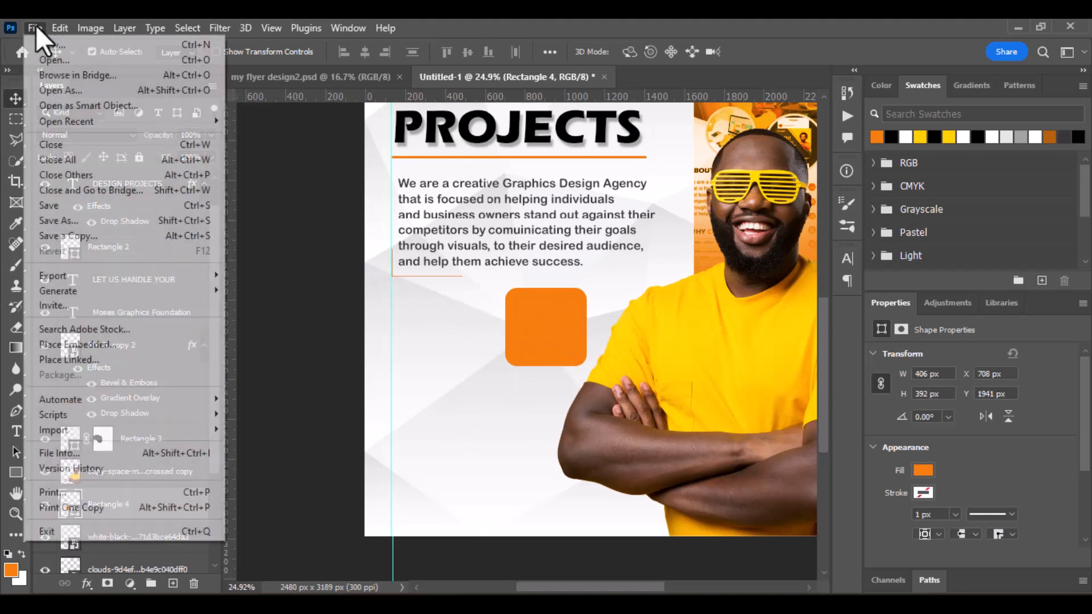
{"action": "left_click", "coordinate": [134, 347]}
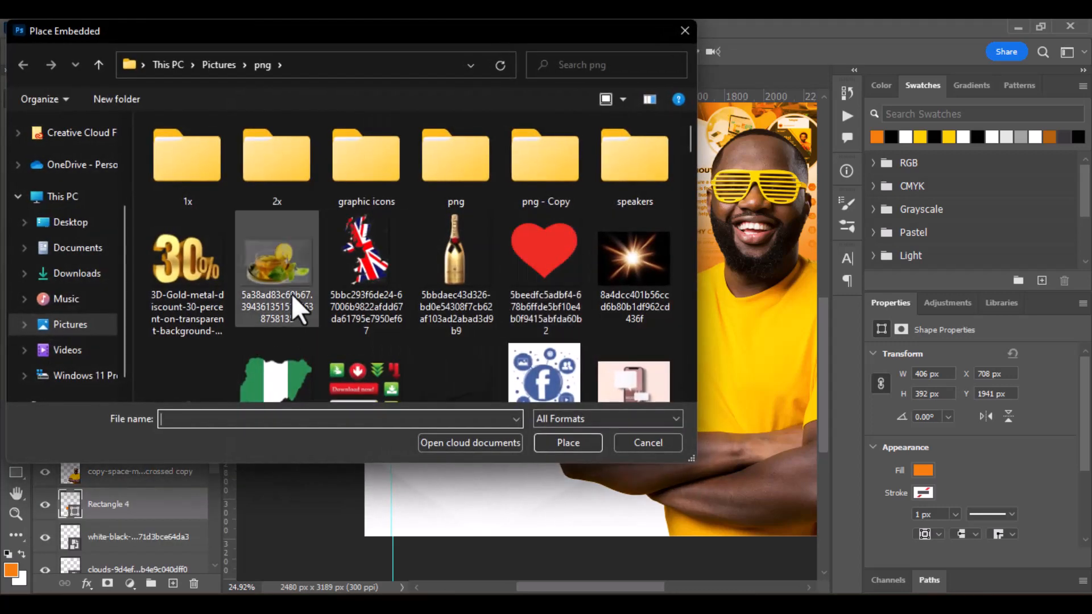
{"action": "left_click", "coordinate": [221, 65]}
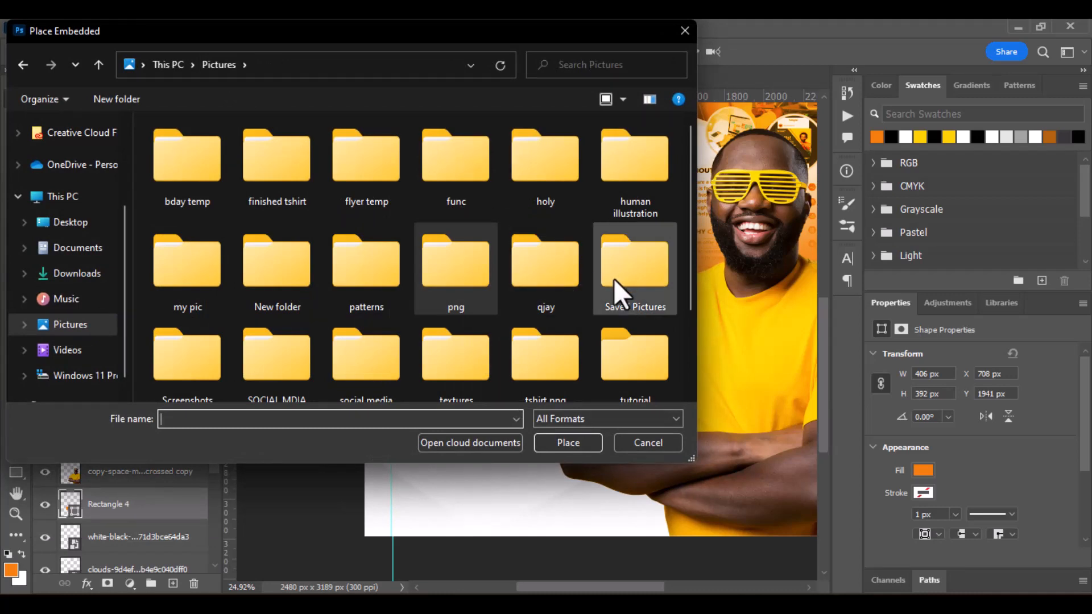
{"action": "double_click", "coordinate": [187, 262]}
{"action": "scroll", "coordinate": [474, 256], "scroll_direction": "down", "scroll_amount": 3}
{"action": "scroll", "coordinate": [473, 252], "scroll_direction": "up", "scroll_amount": 2}
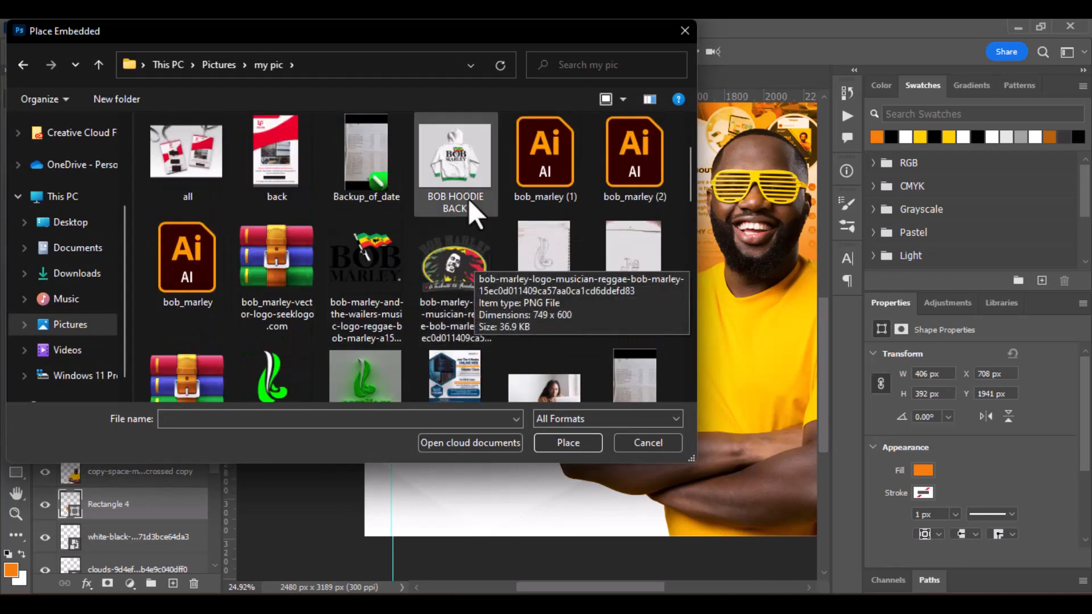
{"action": "double_click", "coordinate": [463, 160]}
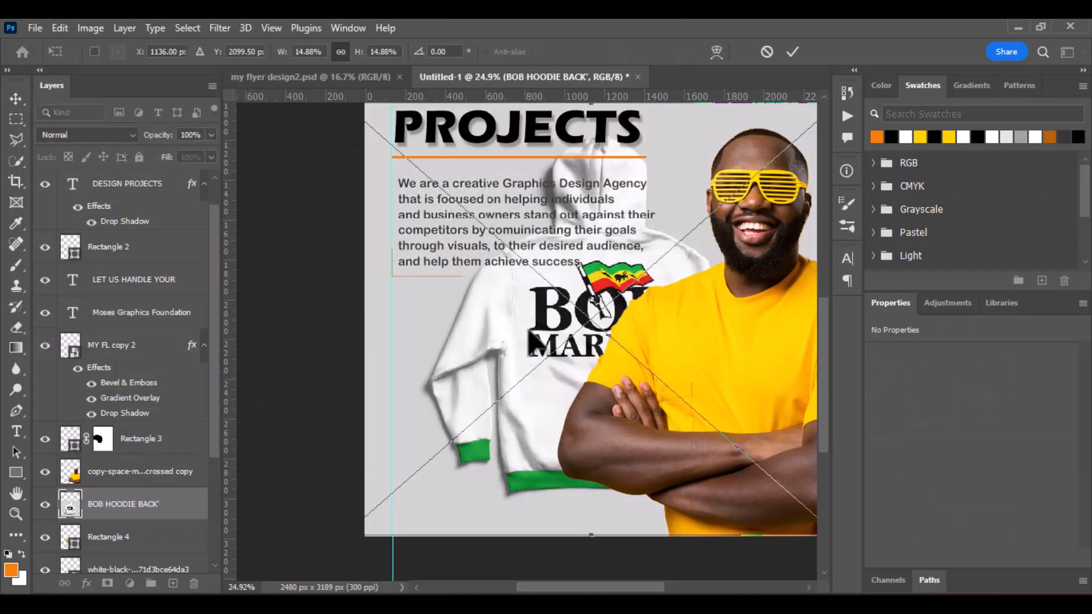
- Scale the hoodie image down to about 3.02% so that it covers the rounded orange rectangle
{"action": "scroll", "coordinate": [559, 354], "scroll_direction": "down", "scroll_amount": 1}
{"action": "left_click_drag", "start_coordinate": [590, 508], "coordinate": [585, 219]}
{"action": "left_click_drag", "start_coordinate": [639, 146], "coordinate": [568, 352]}
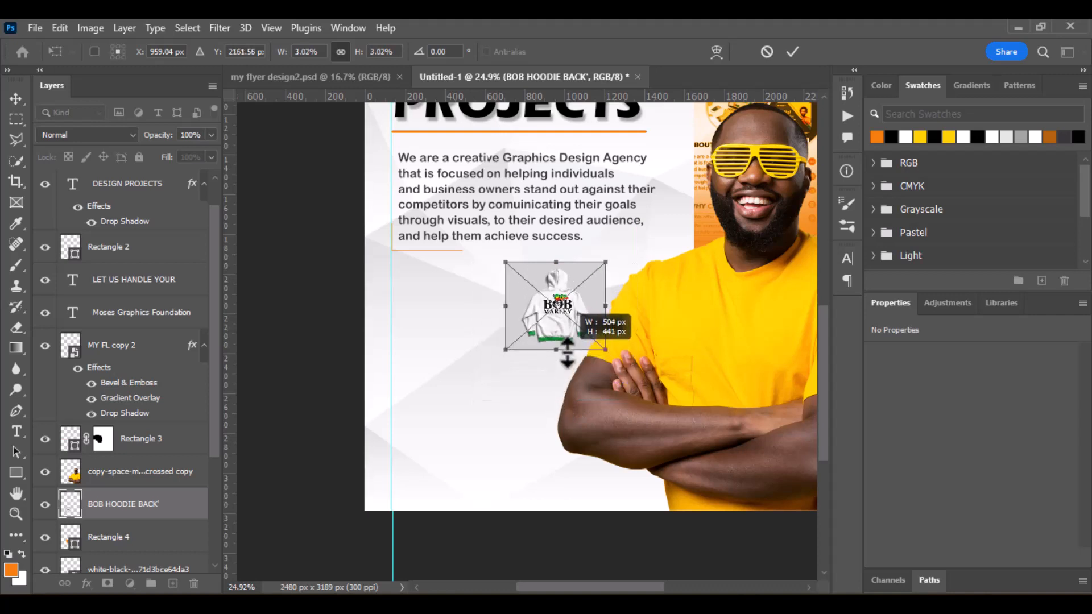
- Clip the hoodie image to the rounded orange rectangle and center it in the tile at about X 659 px, Y 1921 px
{"action": "scroll", "coordinate": [146, 470], "scroll_direction": "down", "scroll_amount": 3}
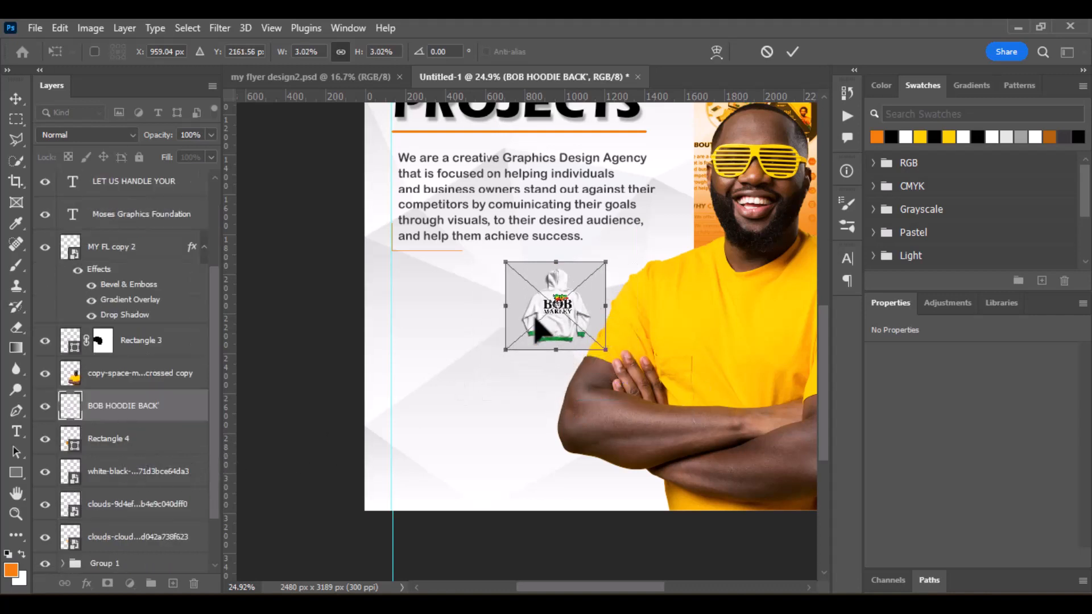
{"action": "left_click", "coordinate": [142, 422], "text": "alt"}
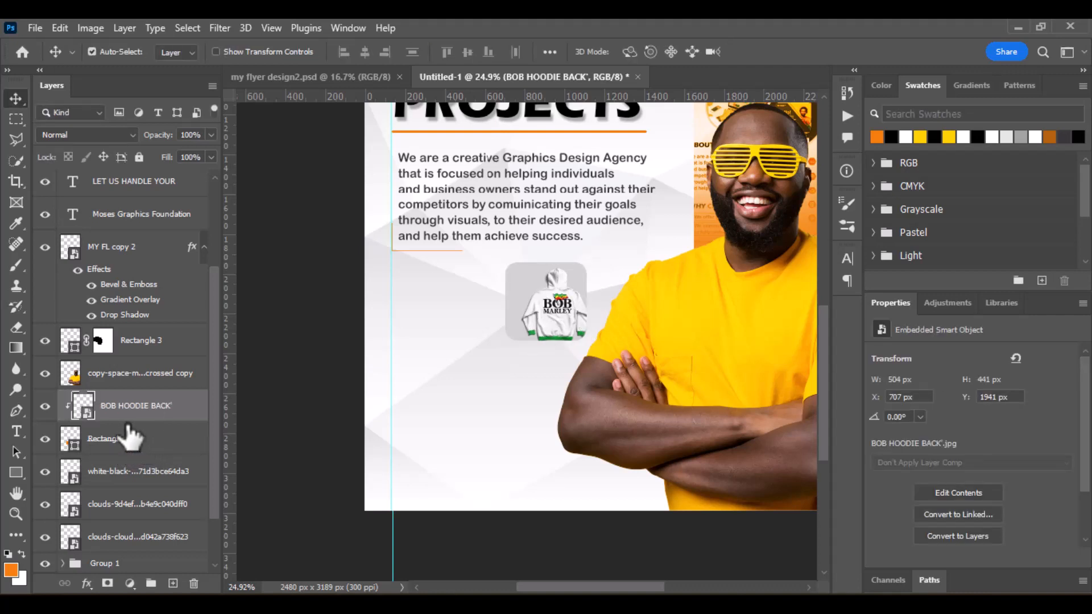
{"action": "left_click_drag", "start_coordinate": [565, 314], "coordinate": [556, 316]}
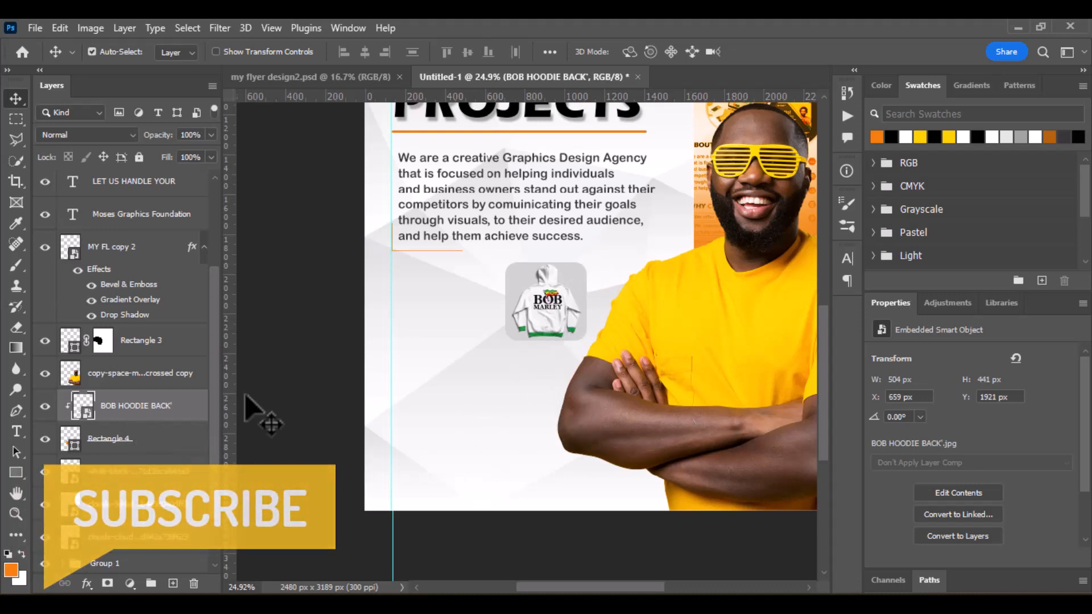
- Group the hoodie image with its rounded rectangle and name the group PIC 1
{"action": "left_click", "coordinate": [176, 439]}
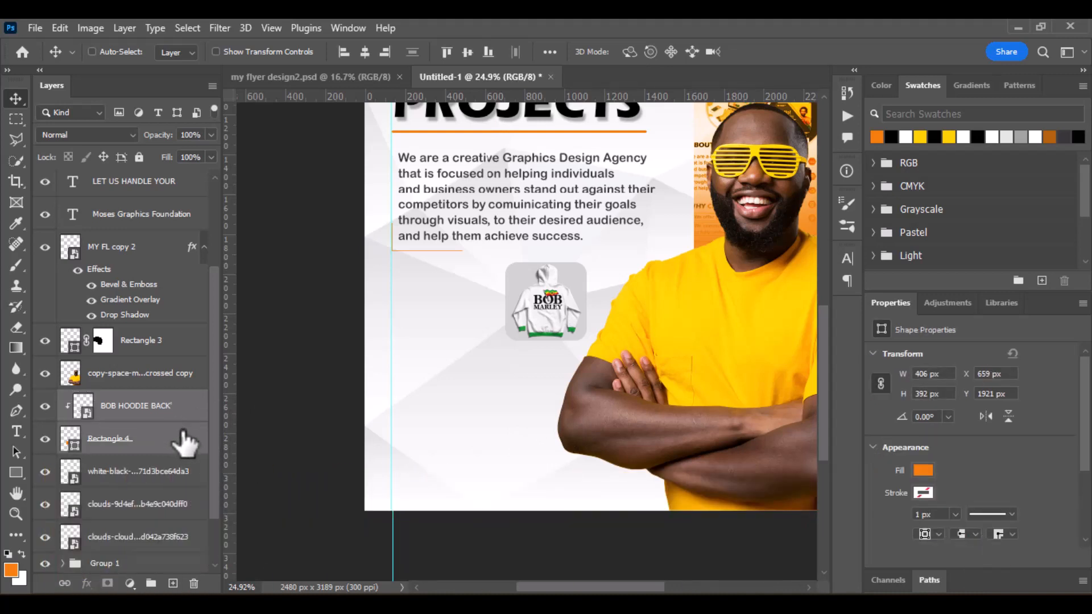
{"action": "key", "text": "ctrl+g"}
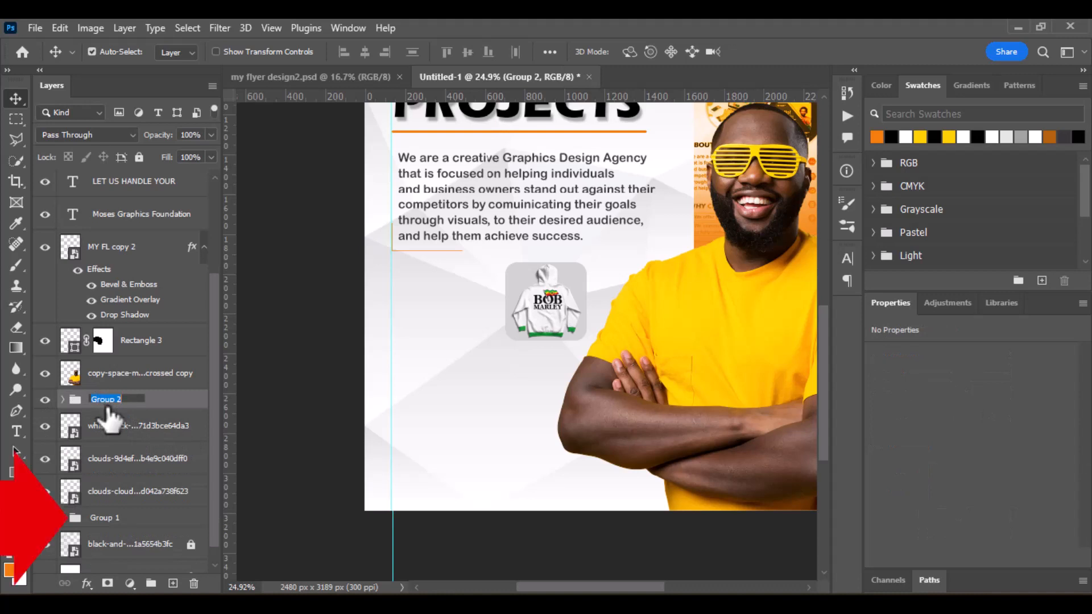
{"action": "type", "text": "PIC 1"}
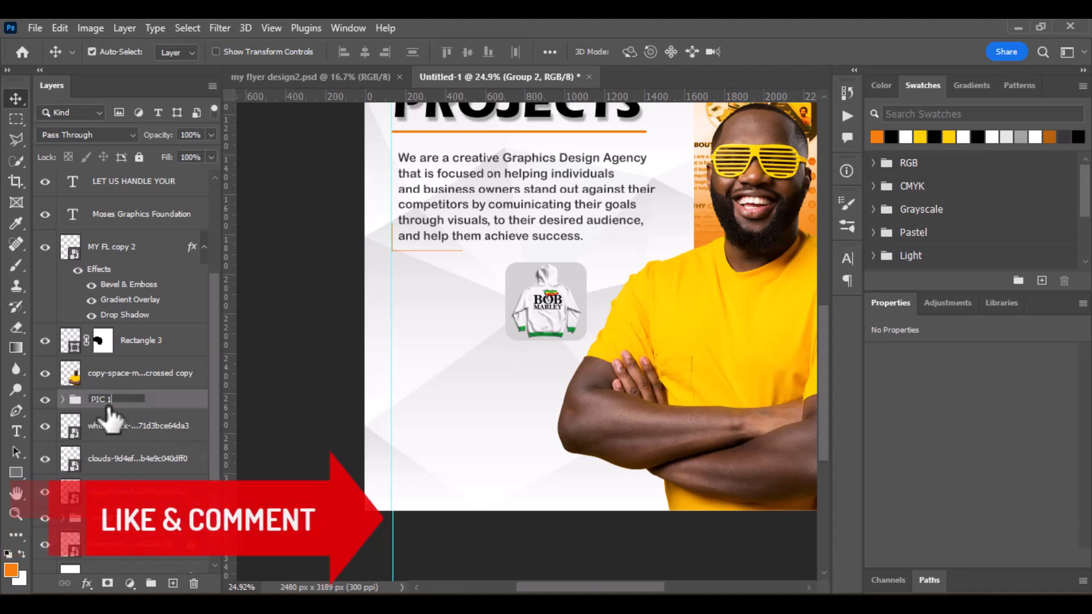
{"action": "key", "text": "Return"}
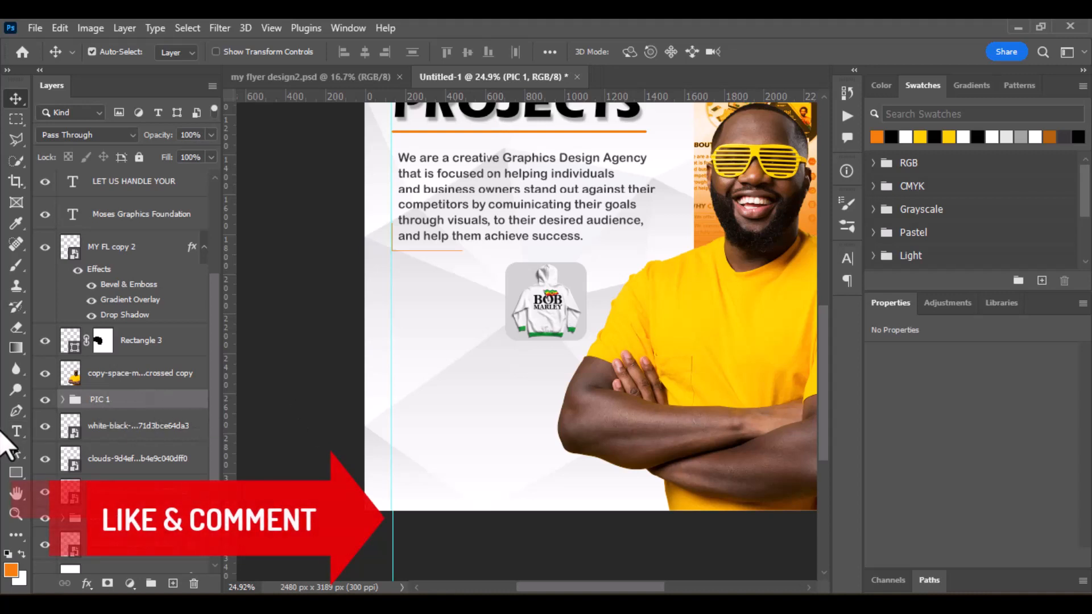
- Add a 7 px yellow outside stroke with Vivid Light blending to the PIC 1 group
{"action": "left_click", "coordinate": [86, 585]}
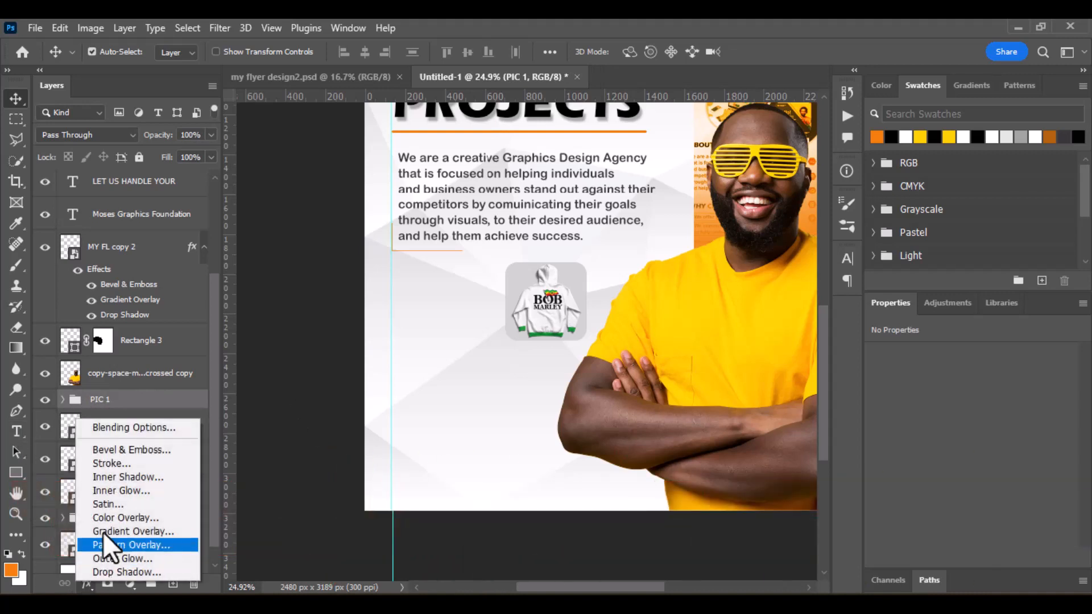
{"action": "left_click", "coordinate": [114, 464]}
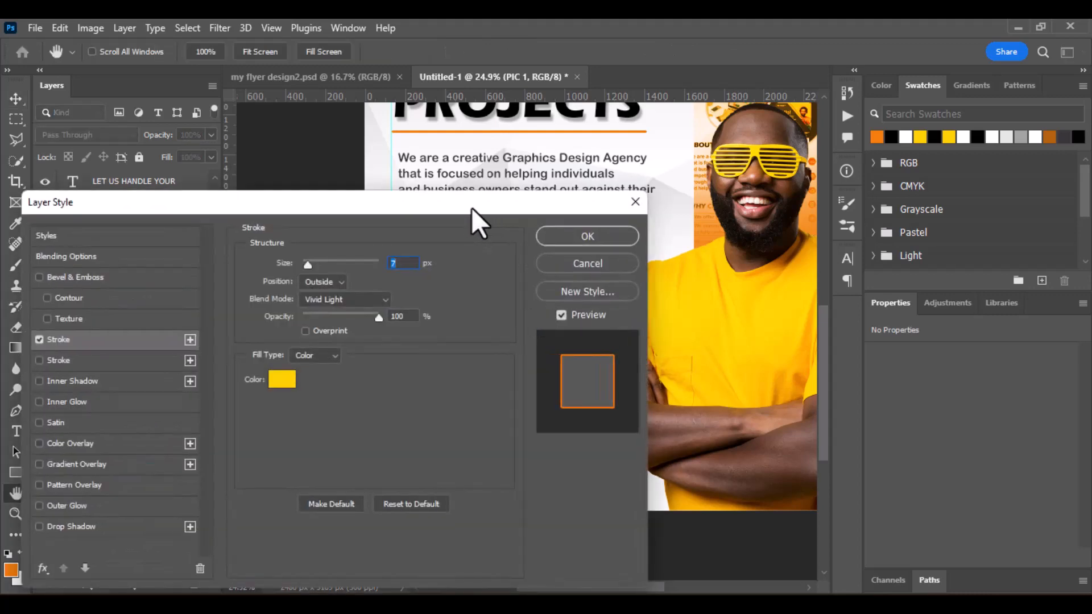
{"action": "left_click_drag", "start_coordinate": [472, 207], "coordinate": [749, 364]}
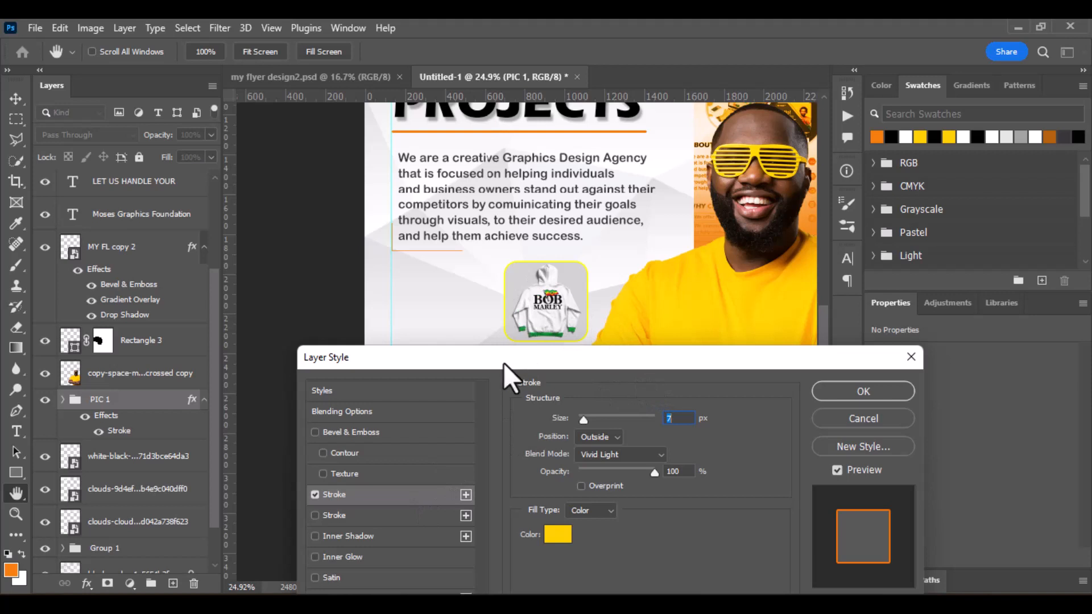
{"action": "left_click_drag", "start_coordinate": [503, 363], "coordinate": [890, 132]}
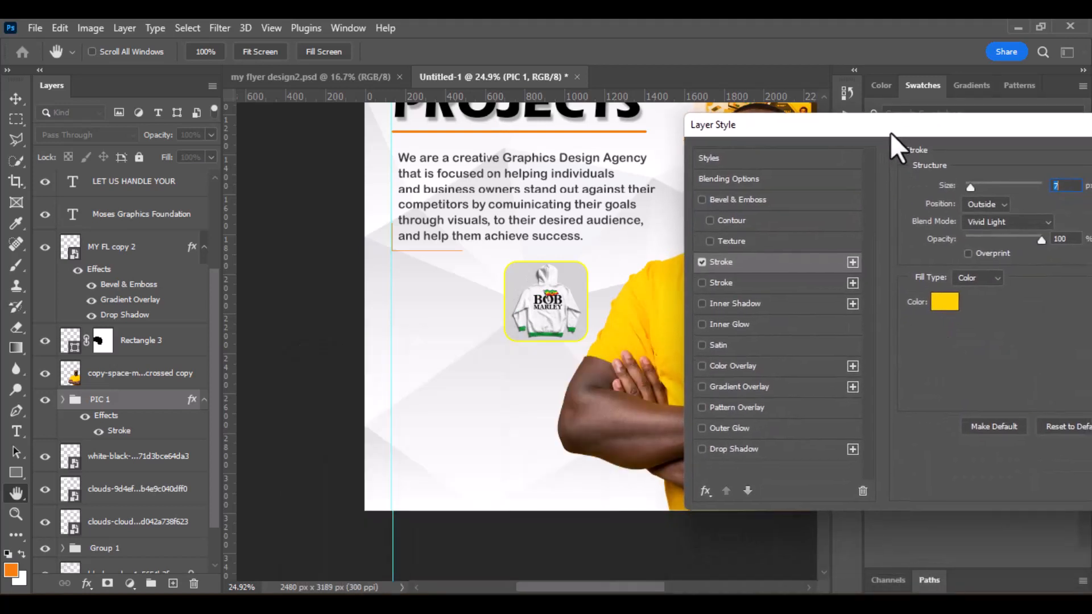
- Add a Multiply drop shadow to the PIC 1 group with 32% opacity, 22 px distance and 27 px size
{"action": "left_click", "coordinate": [703, 450]}
{"action": "left_click", "coordinate": [718, 450]}
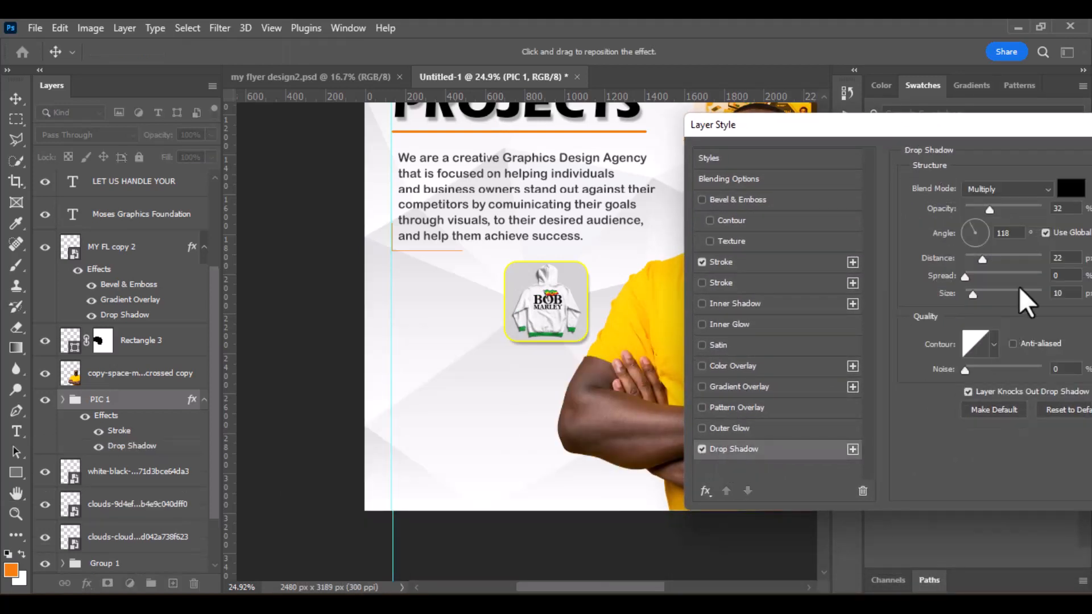
{"action": "left_click_drag", "start_coordinate": [975, 295], "coordinate": [978, 295]}
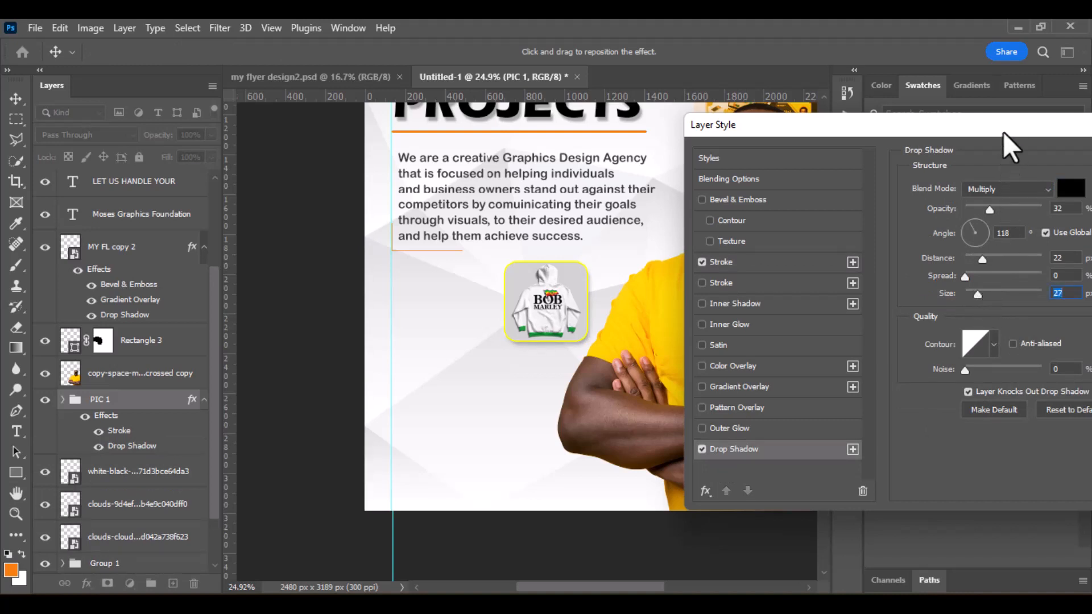
{"action": "left_click_drag", "start_coordinate": [1003, 132], "coordinate": [626, 183]}
{"action": "left_click", "coordinate": [883, 208]}
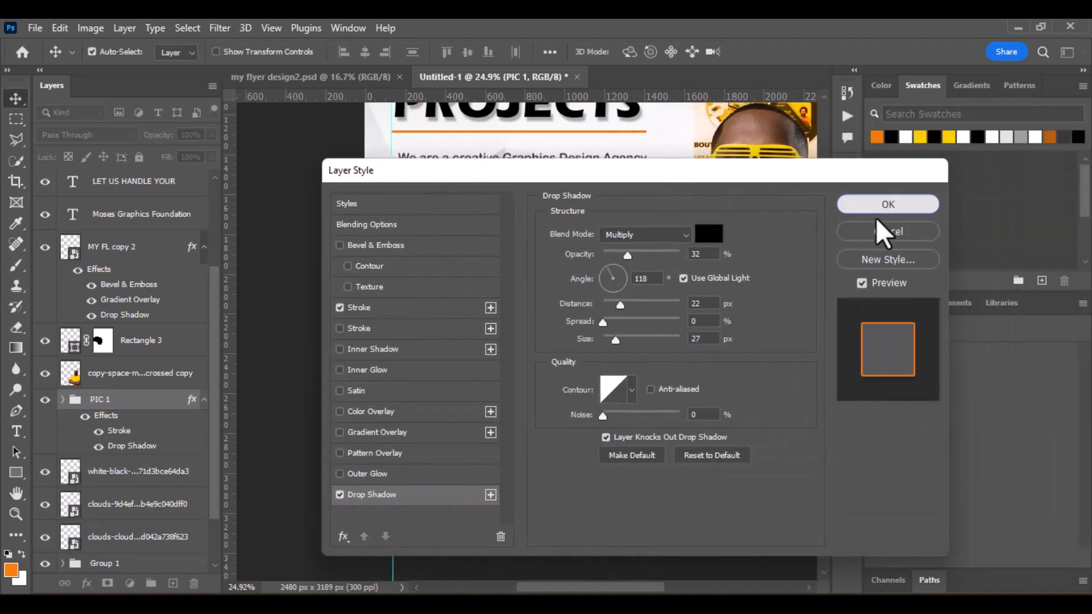
- Duplicate the PIC 1 group, move the copy down and left beside the vertical guide, and scale it to about 103.49%
{"action": "scroll", "coordinate": [602, 340], "scroll_direction": "down", "scroll_amount": 1}
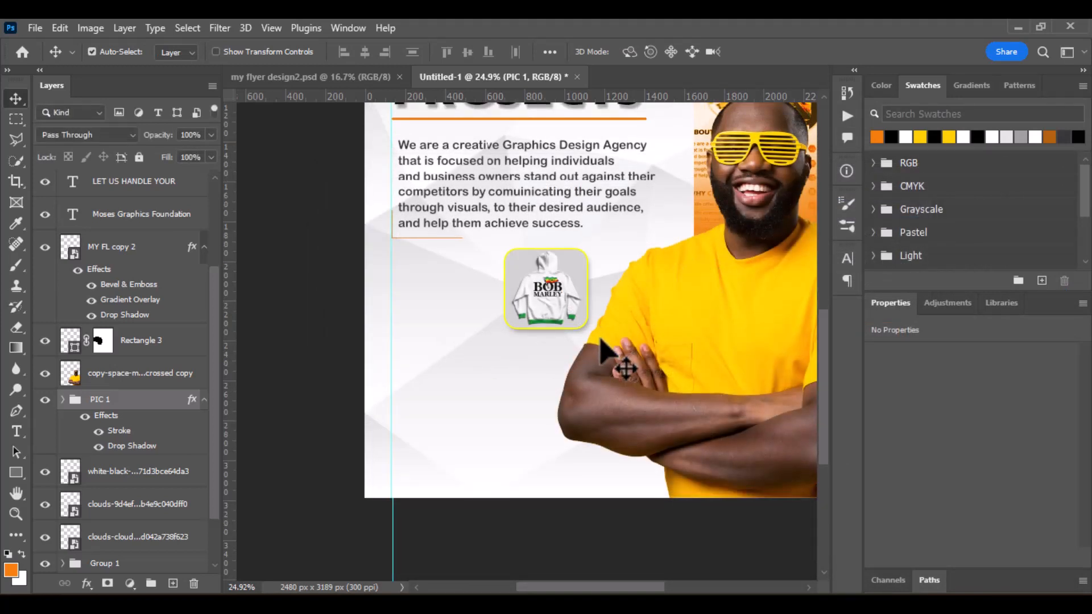
{"action": "scroll", "coordinate": [626, 364], "scroll_direction": "up", "scroll_amount": 1}
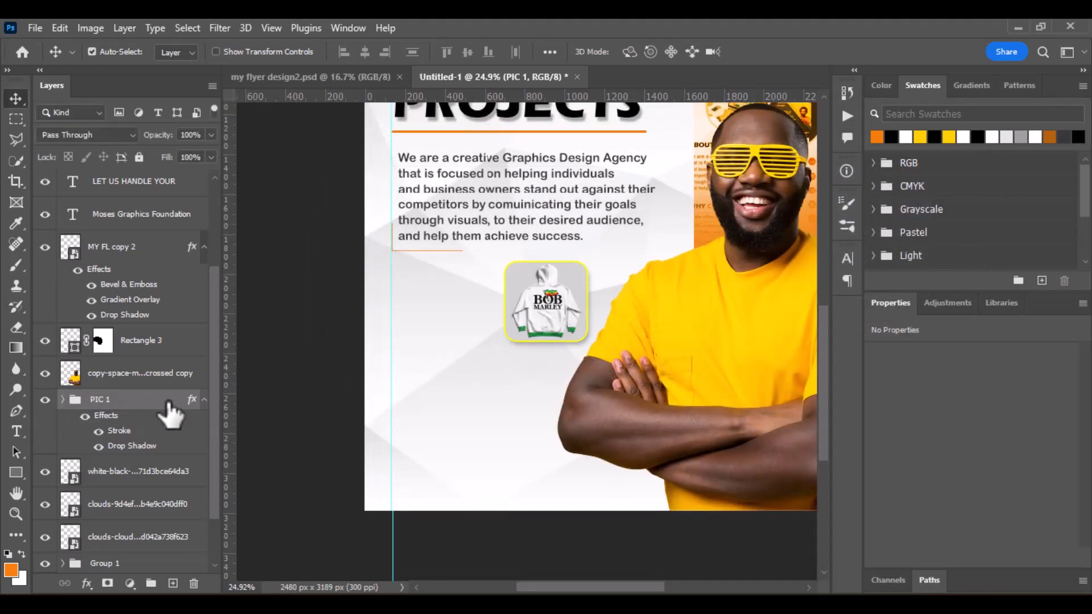
{"action": "left_click", "coordinate": [204, 400]}
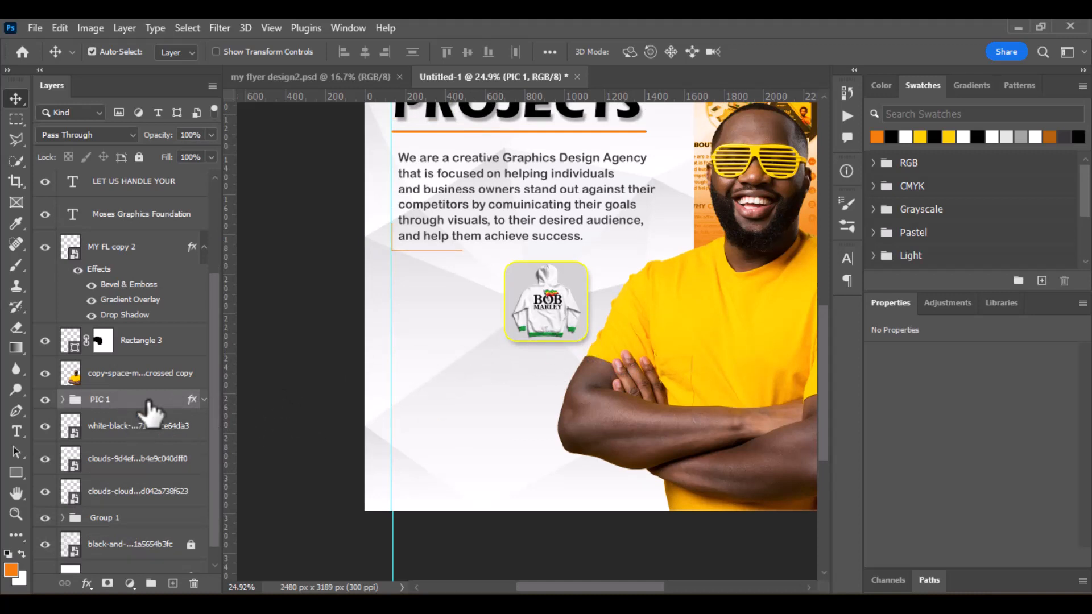
{"action": "key", "text": "ctrl+j"}
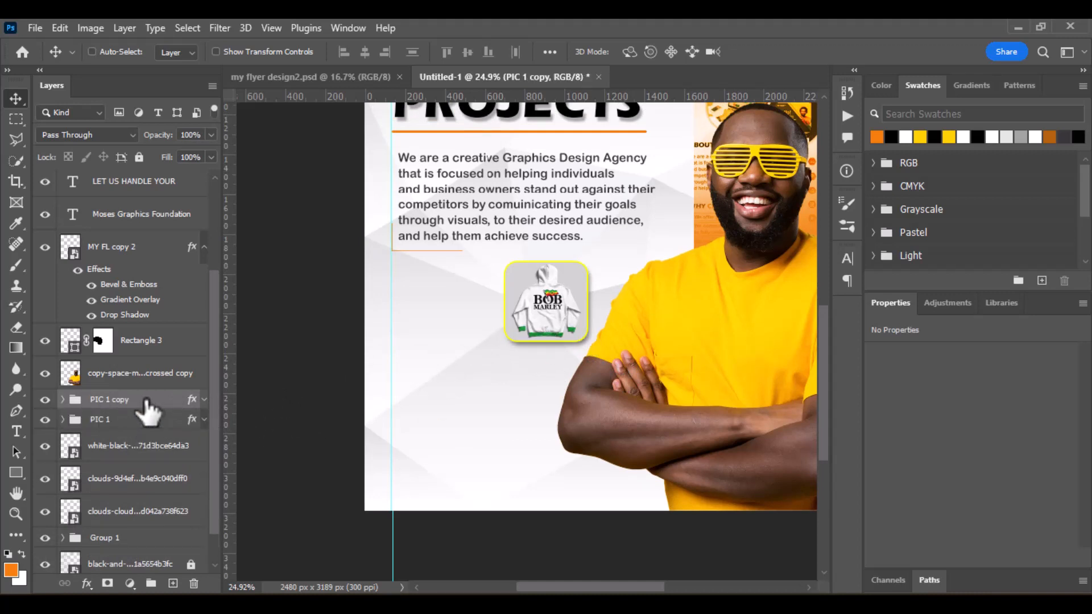
{"action": "key", "text": "ctrl+t"}
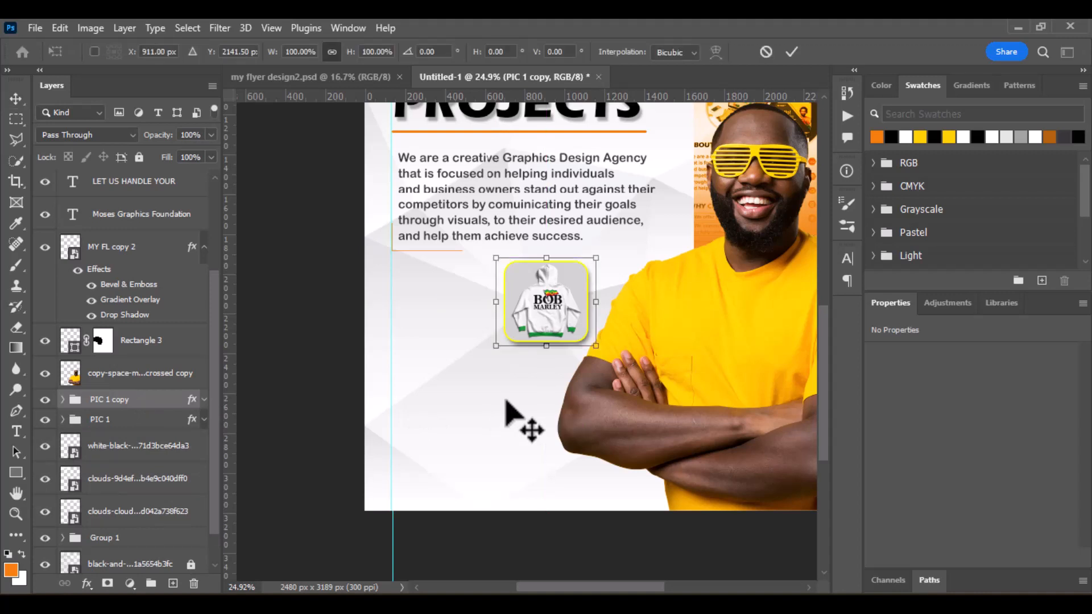
{"action": "left_click_drag", "start_coordinate": [565, 316], "coordinate": [464, 380]}
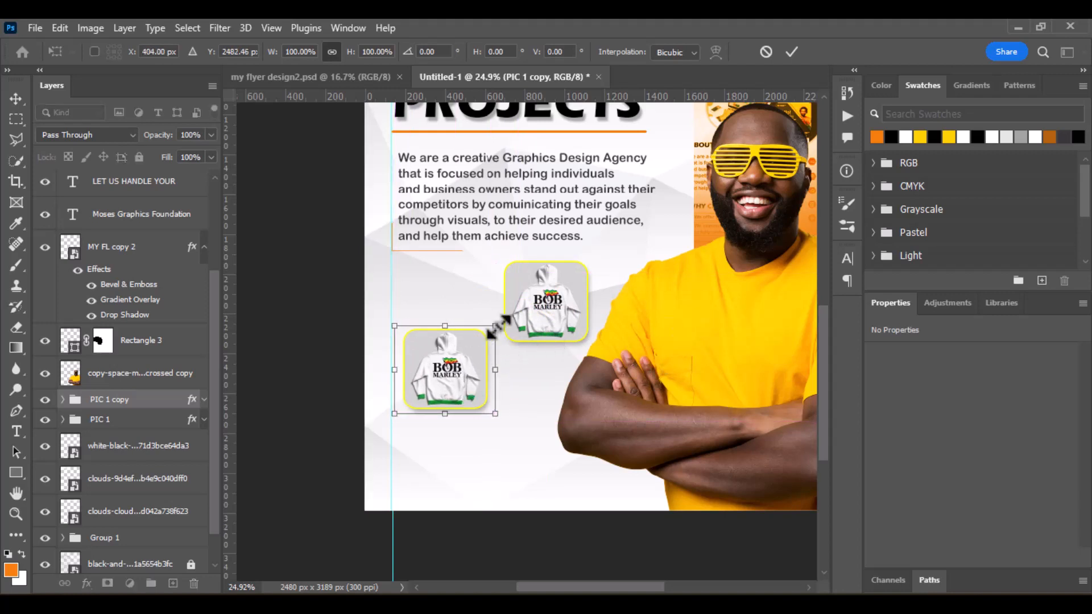
{"action": "left_click_drag", "start_coordinate": [495, 327], "coordinate": [498, 323]}
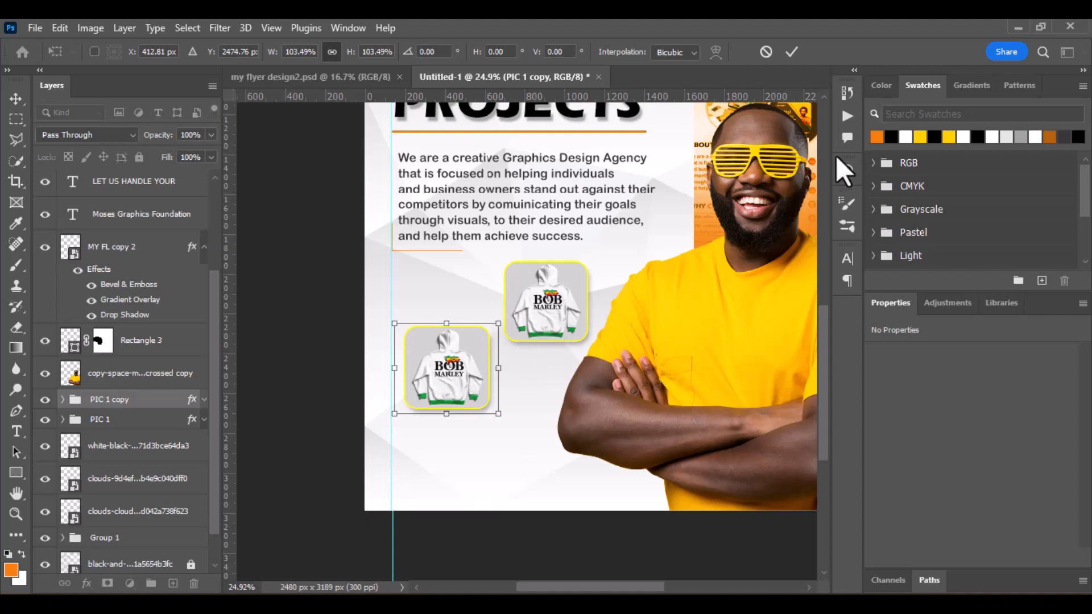
{"action": "left_click", "coordinate": [792, 52]}
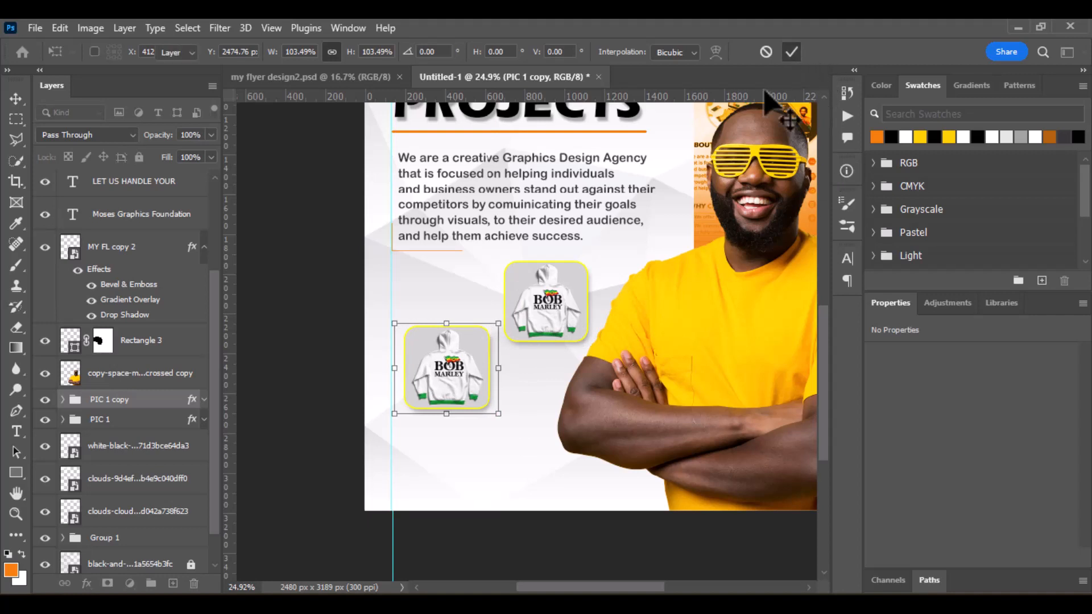
- Embed the Qjay image from the my pic folder above the hoodie layer in the copied tile group
{"action": "left_click", "coordinate": [457, 382]}
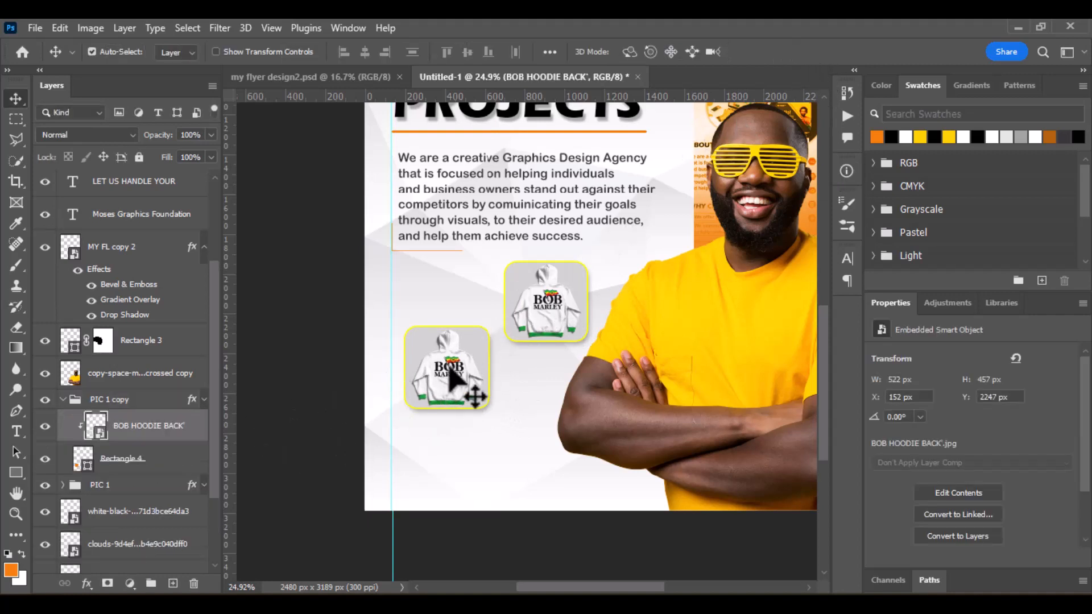
{"action": "left_click", "coordinate": [31, 24]}
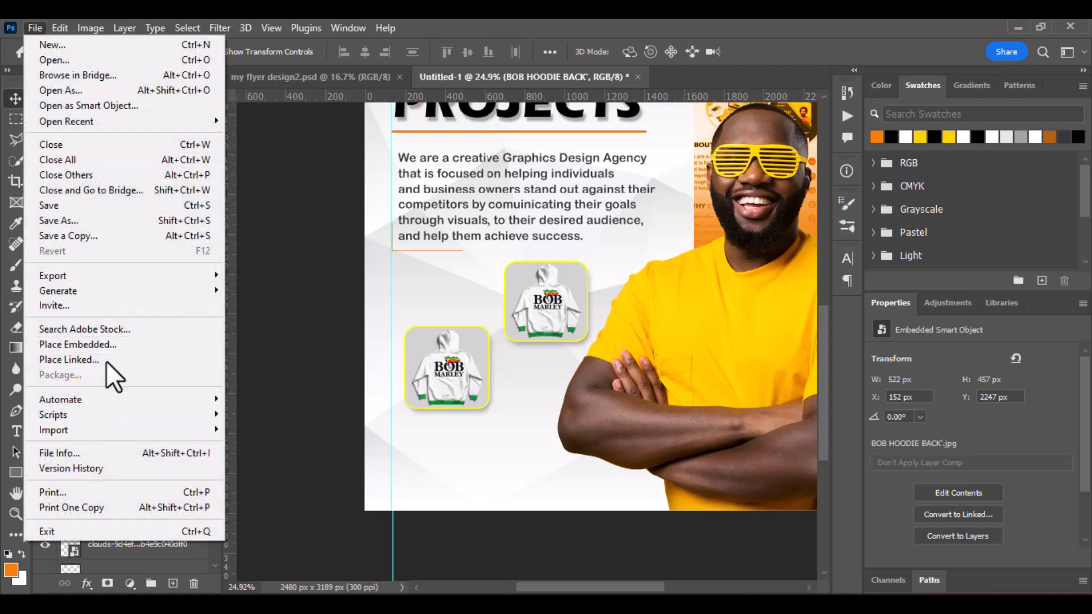
{"action": "left_click", "coordinate": [108, 346]}
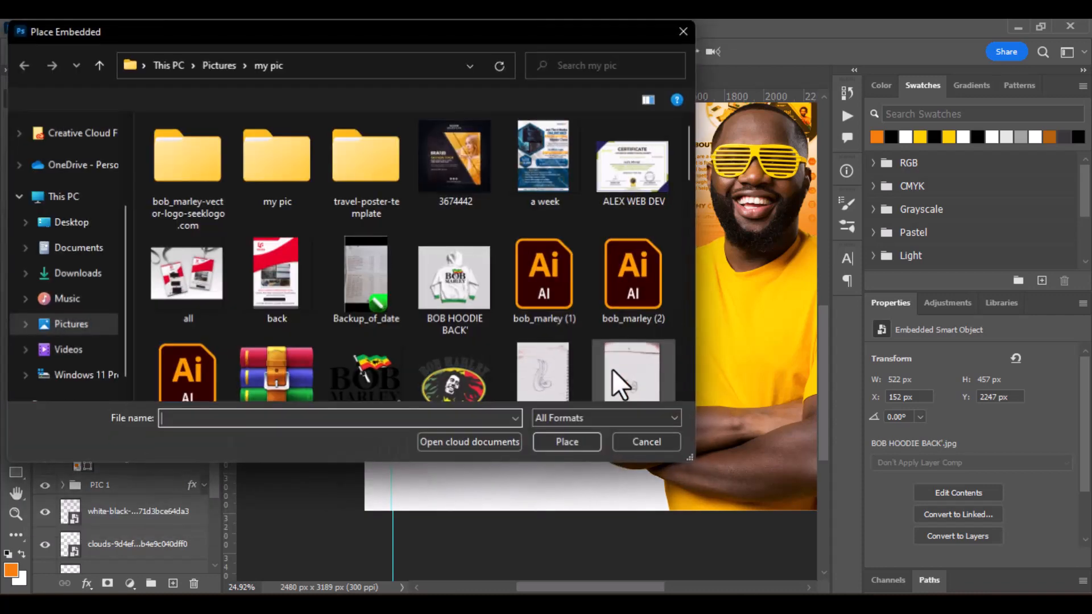
{"action": "scroll", "coordinate": [463, 225], "scroll_direction": "down", "scroll_amount": 5}
{"action": "scroll", "coordinate": [450, 214], "scroll_direction": "down", "scroll_amount": 3}
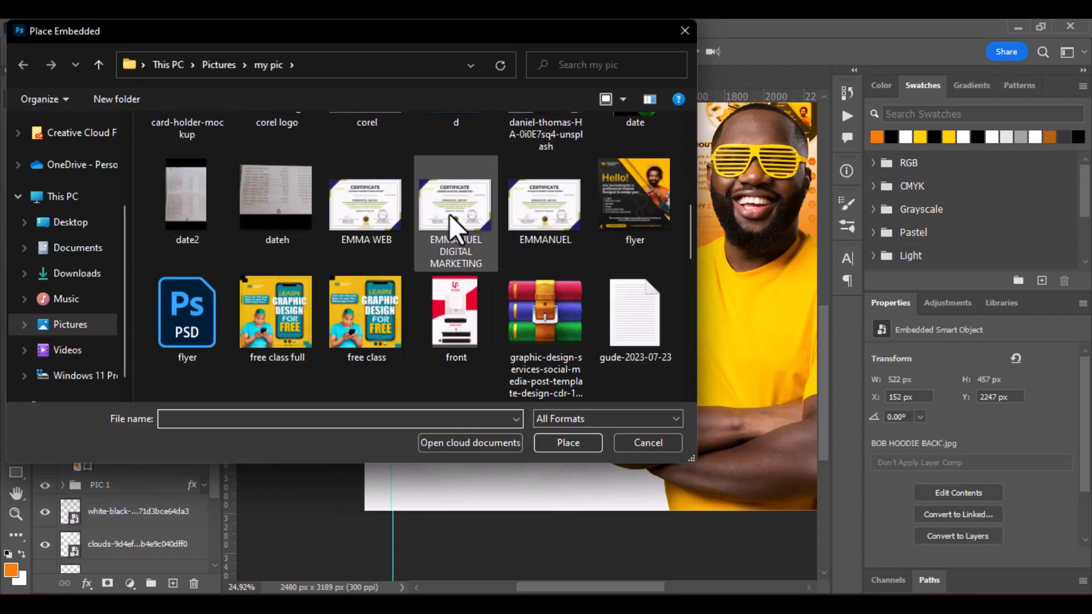
{"action": "double_click", "coordinate": [566, 213]}
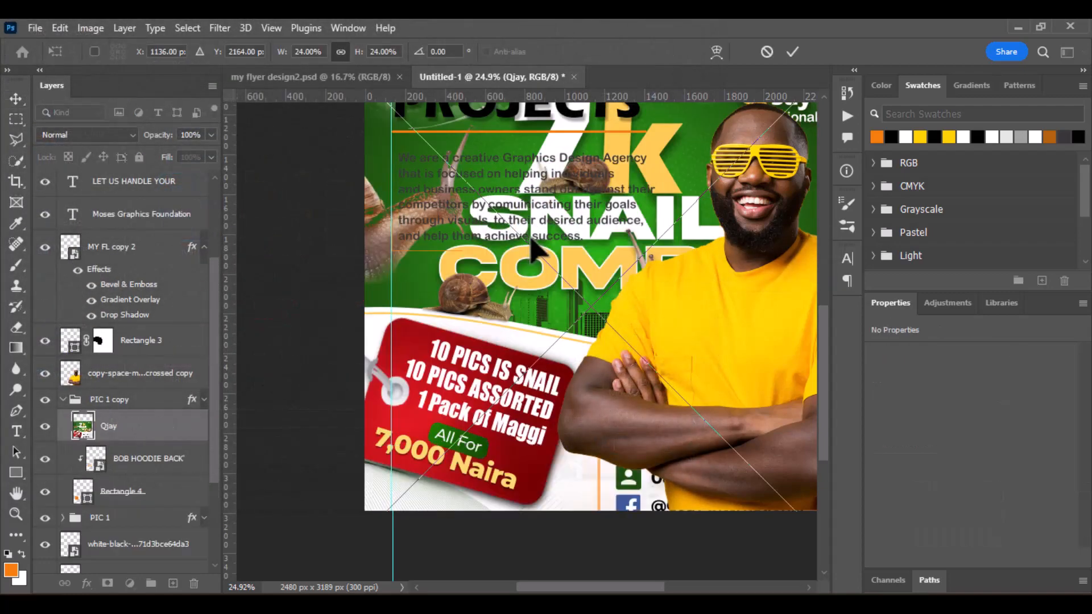
- Scale the Qjay image down to about 4.98% so that it covers the copied tile beside the guide
{"action": "left_click_drag", "start_coordinate": [590, 517], "coordinate": [602, 303]}
{"action": "left_click_drag", "start_coordinate": [602, 238], "coordinate": [584, 368]}
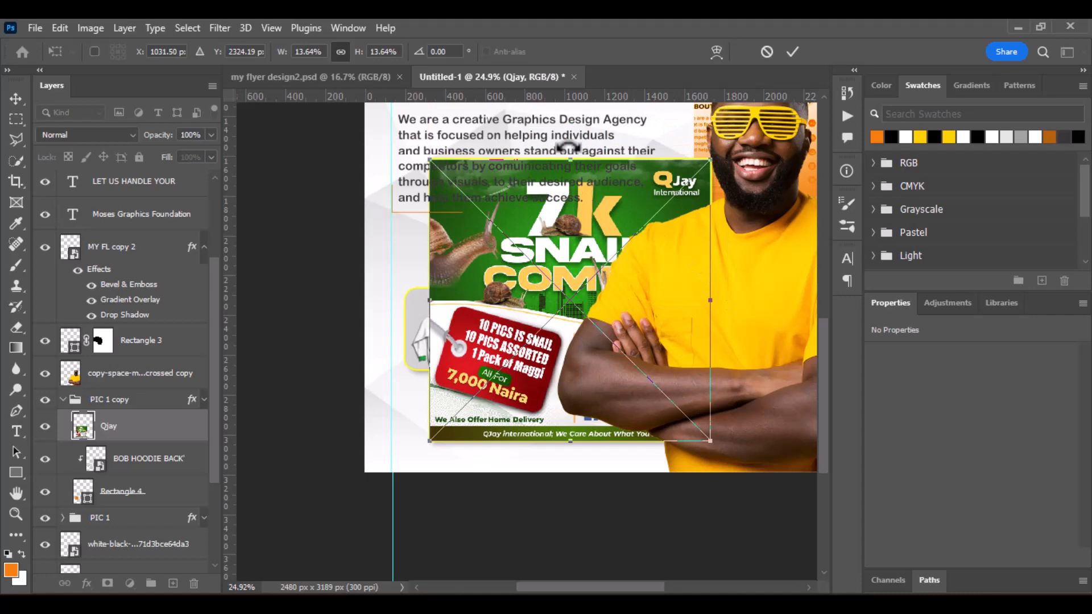
{"action": "left_click_drag", "start_coordinate": [569, 159], "coordinate": [439, 314]}
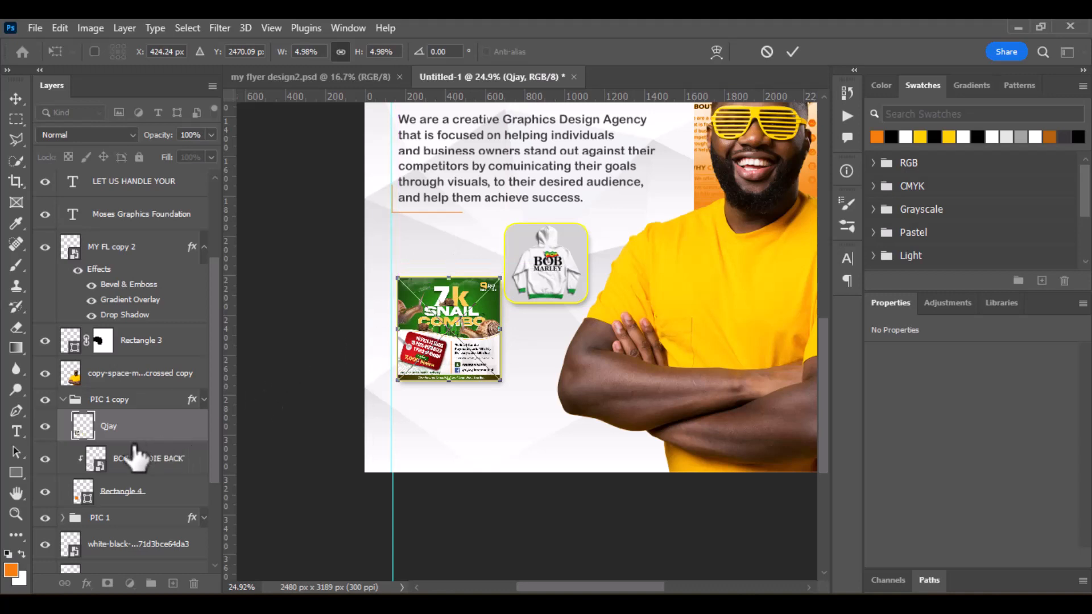
- Clip the Qjay image to the copied tile, then scale it to 4.23% and nudge it to fit the tile
{"action": "left_click", "coordinate": [117, 435], "text": "alt"}
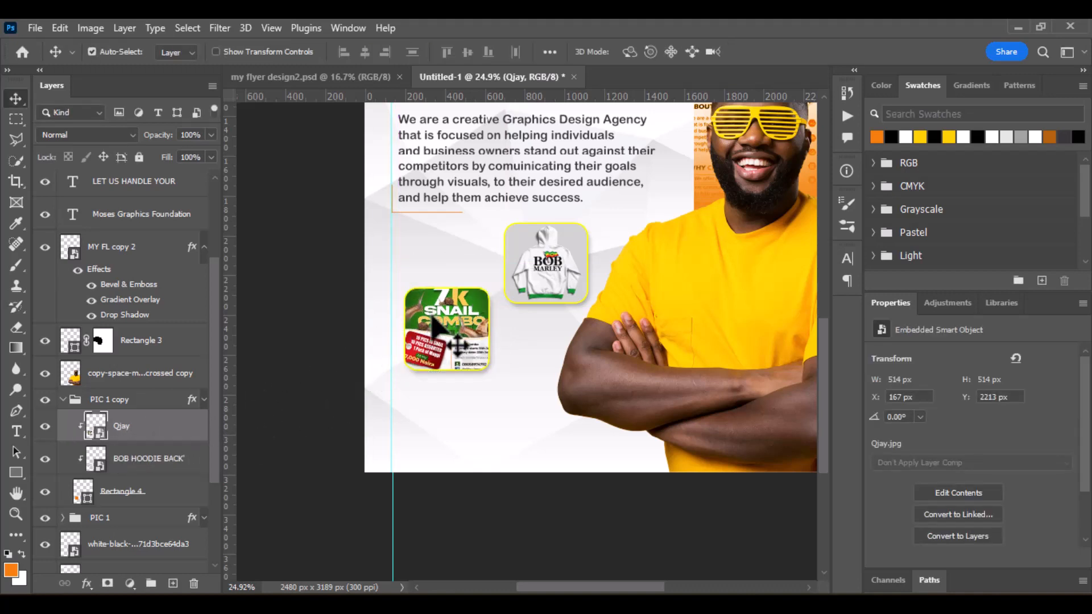
{"action": "key", "text": "ctrl+t"}
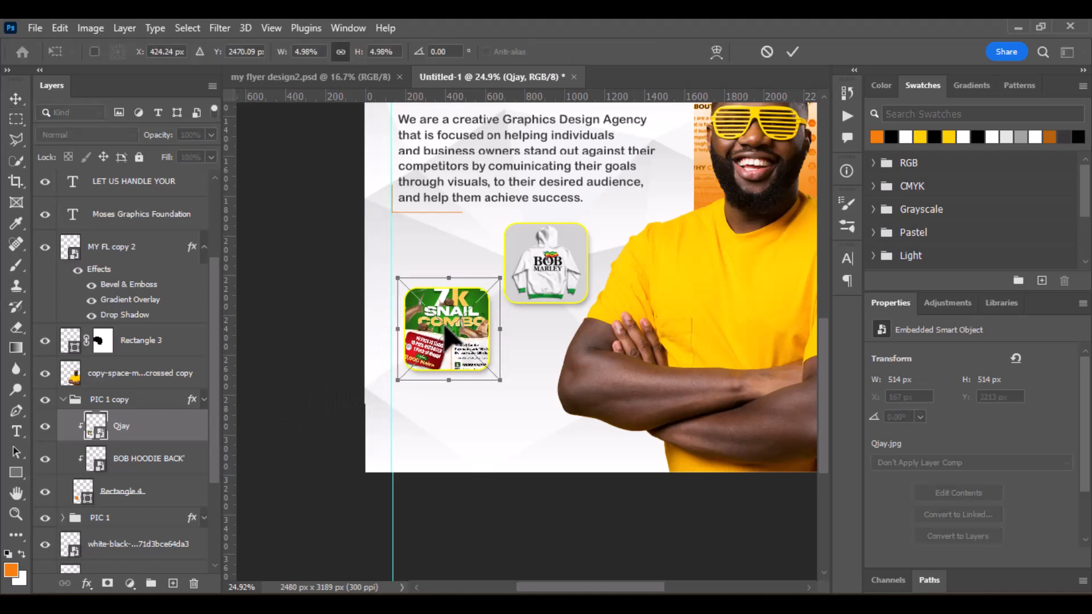
{"action": "left_click_drag", "start_coordinate": [450, 272], "coordinate": [449, 283]}
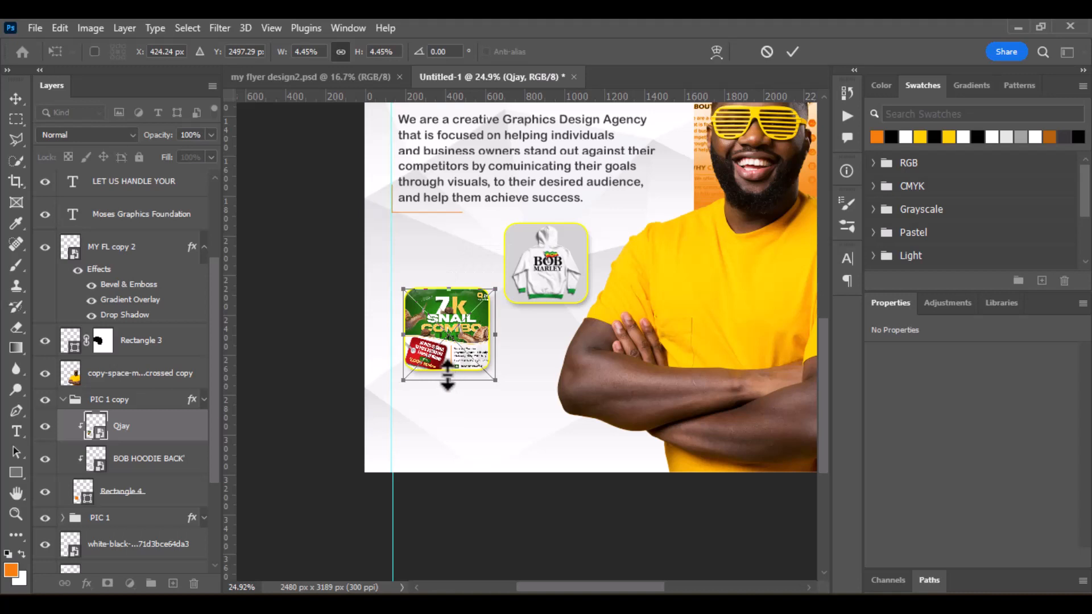
{"action": "left_click_drag", "start_coordinate": [449, 377], "coordinate": [449, 375]}
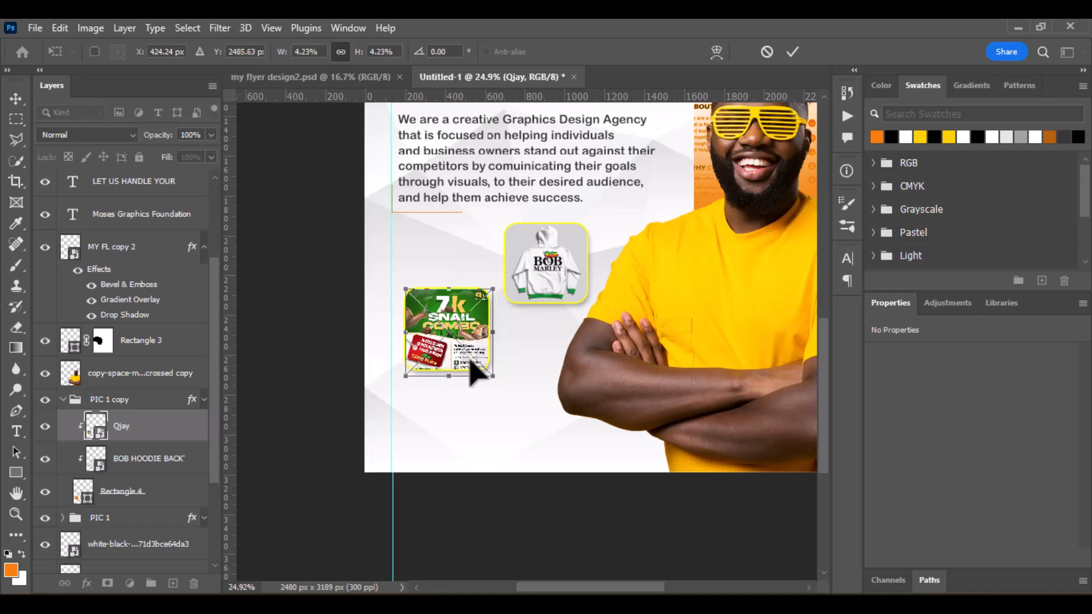
{"action": "key", "text": "Left"}
{"action": "key", "text": "Left"}
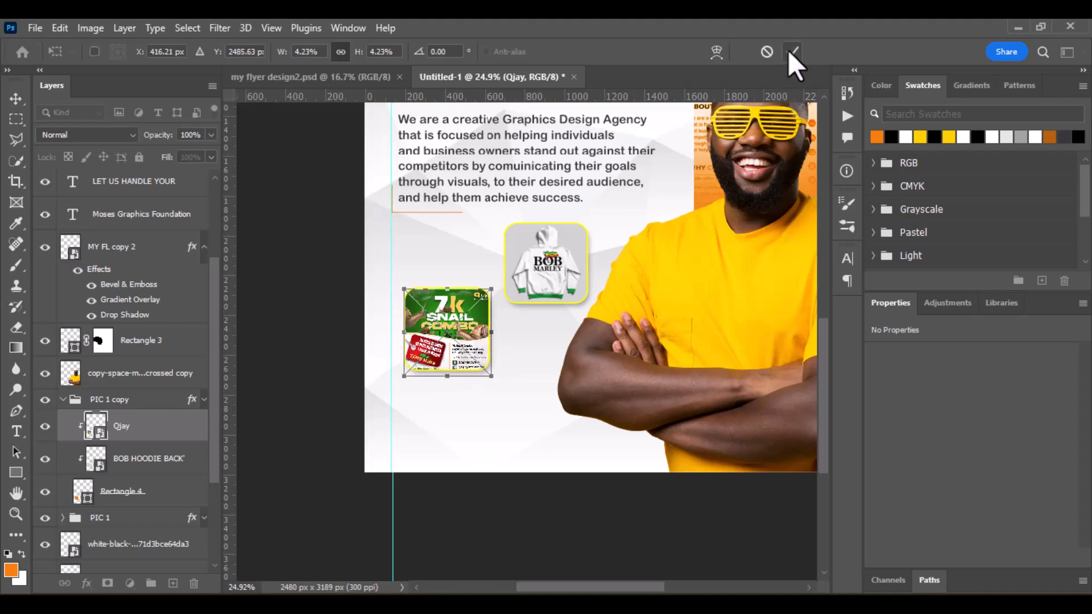
{"action": "left_click", "coordinate": [793, 51]}
- Draw an orange rectangle about 2766 by 147 px across the flyer's full width, below the portfolio tiles
{"action": "scroll", "coordinate": [464, 349], "scroll_direction": "down", "scroll_amount": 2}
{"action": "scroll", "coordinate": [500, 317], "scroll_direction": "up", "scroll_amount": 3}
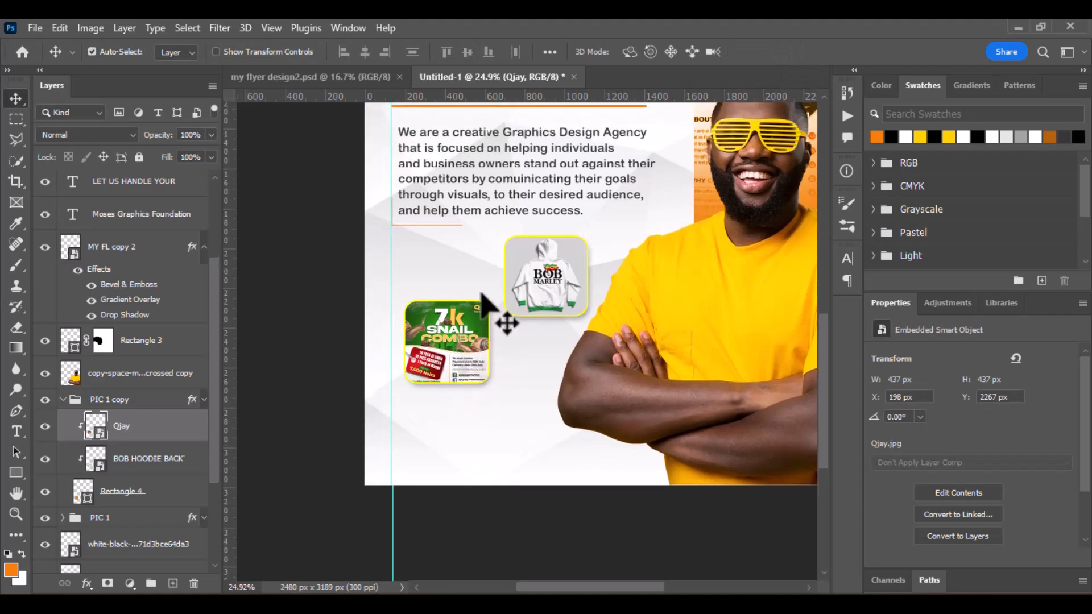
{"action": "scroll", "coordinate": [482, 295], "scroll_direction": "down", "scroll_amount": 2}
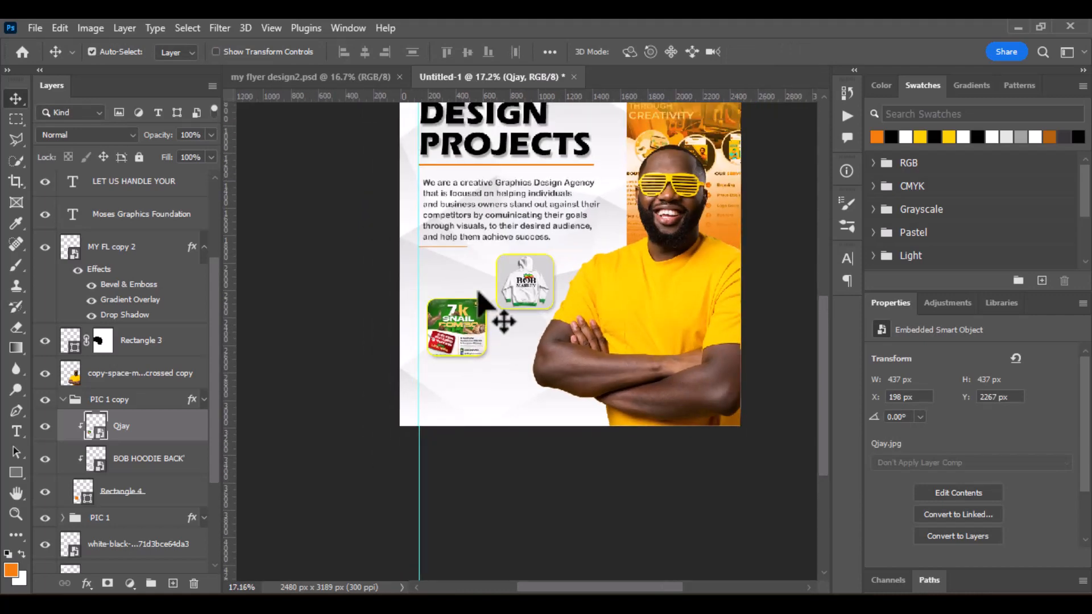
{"action": "scroll", "coordinate": [481, 296], "scroll_direction": "up", "scroll_amount": 3}
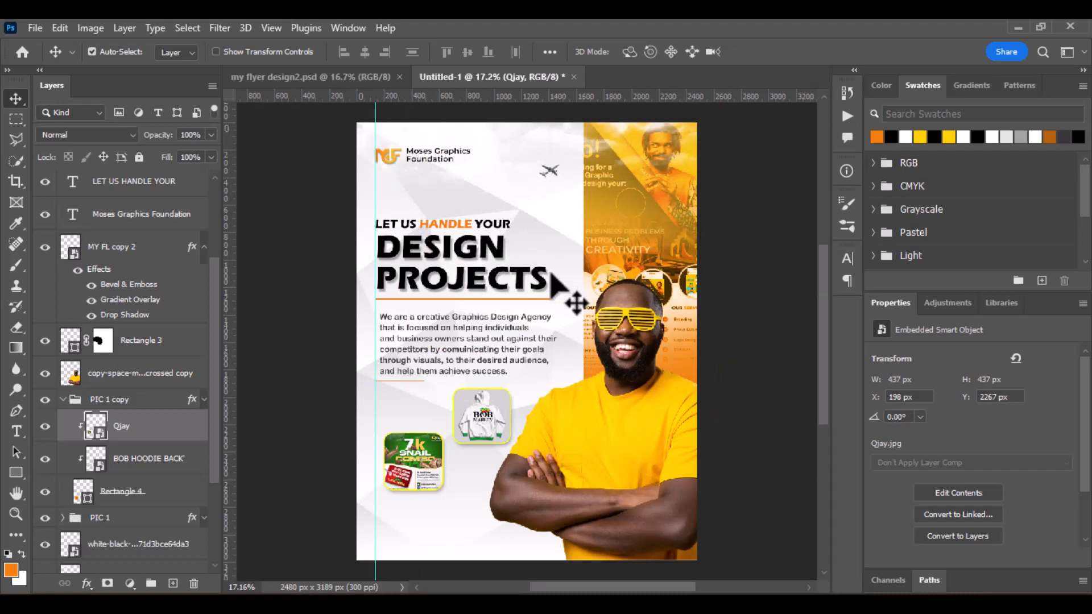
{"action": "scroll", "coordinate": [445, 355], "scroll_direction": "down", "scroll_amount": 1}
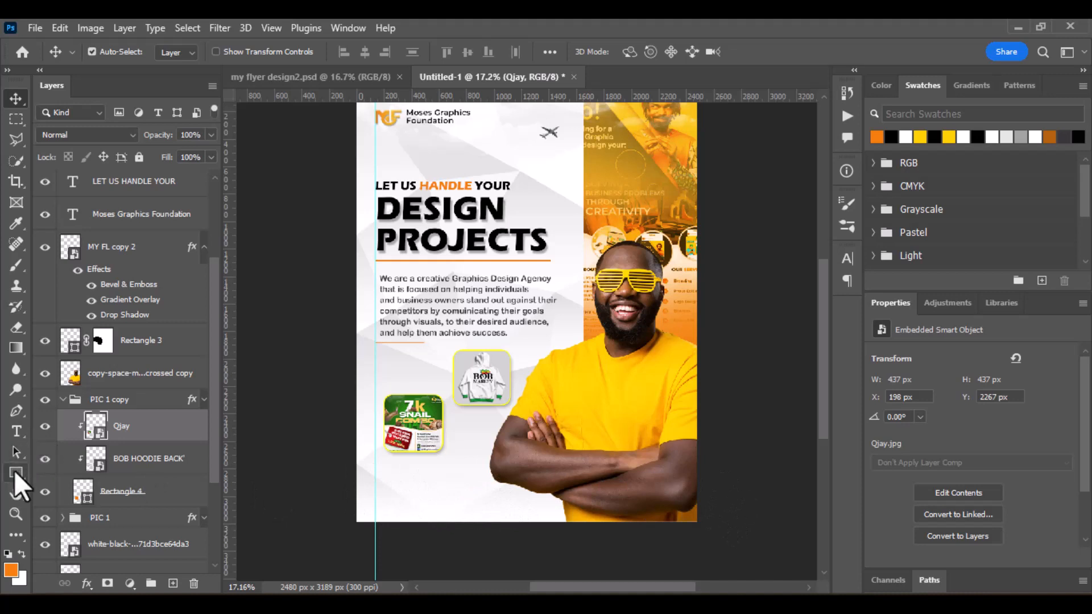
{"action": "left_click", "coordinate": [16, 472]}
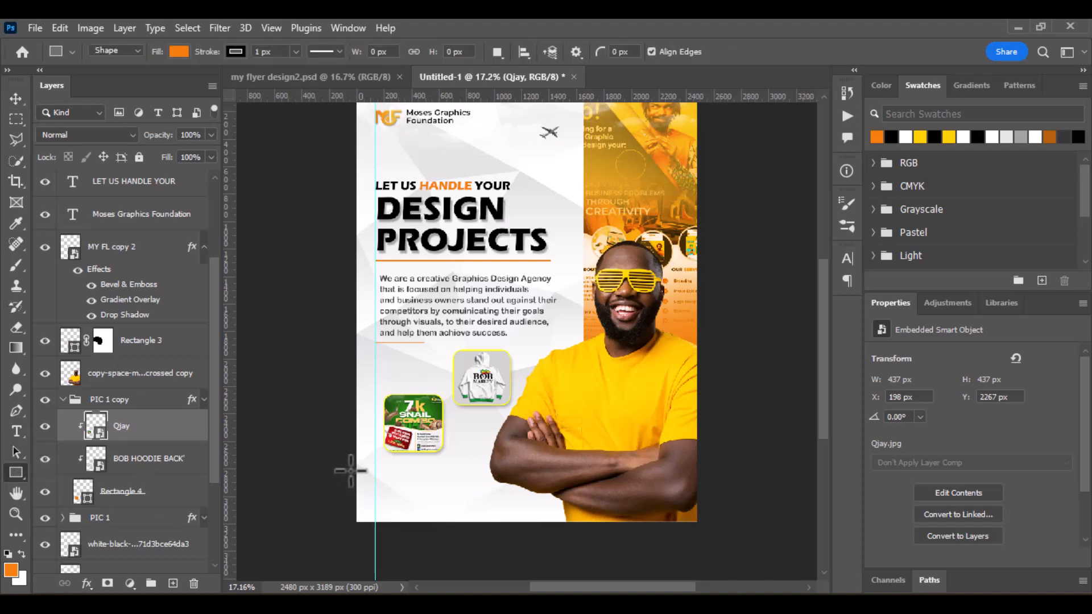
{"action": "left_click_drag", "start_coordinate": [350, 470], "coordinate": [729, 489]}
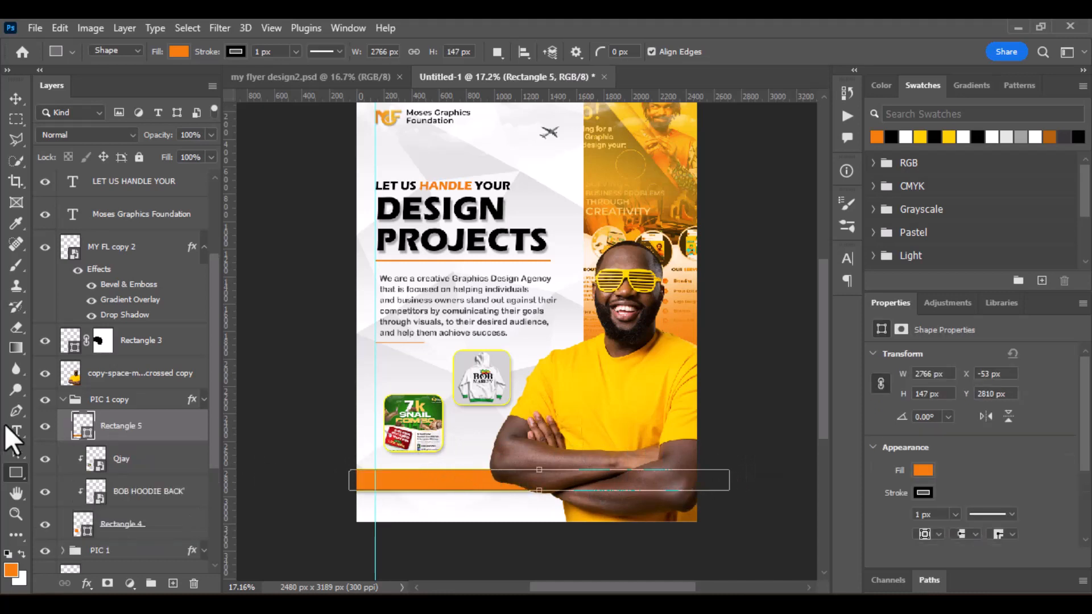
- Place the orange bar's layer directly above the man cutout layer and remove the bar's stroke
{"action": "left_click_drag", "start_coordinate": [145, 435], "coordinate": [136, 364]}
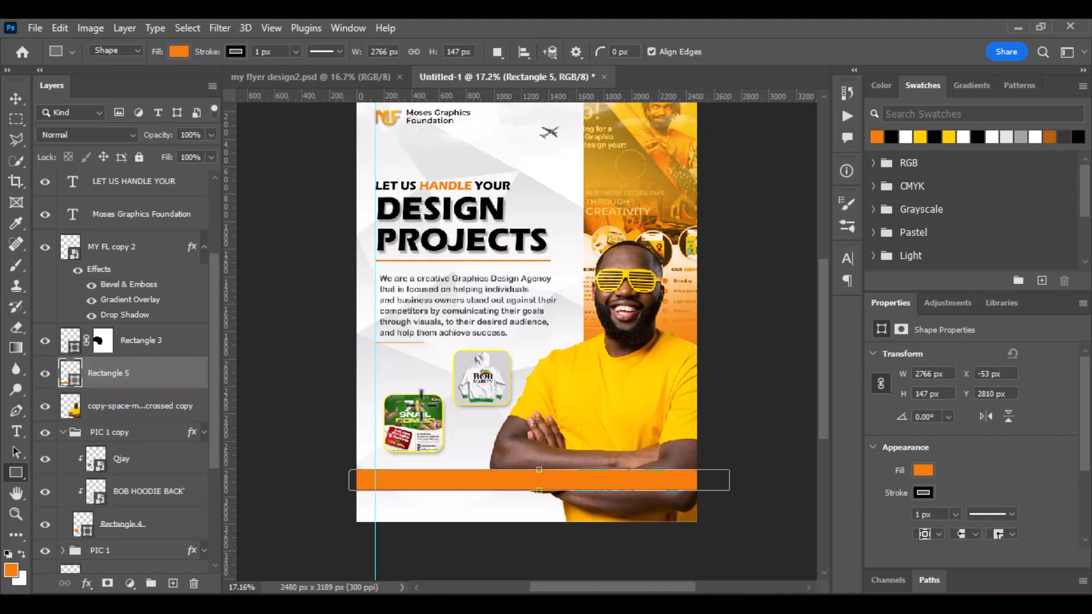
{"action": "left_click", "coordinate": [927, 494]}
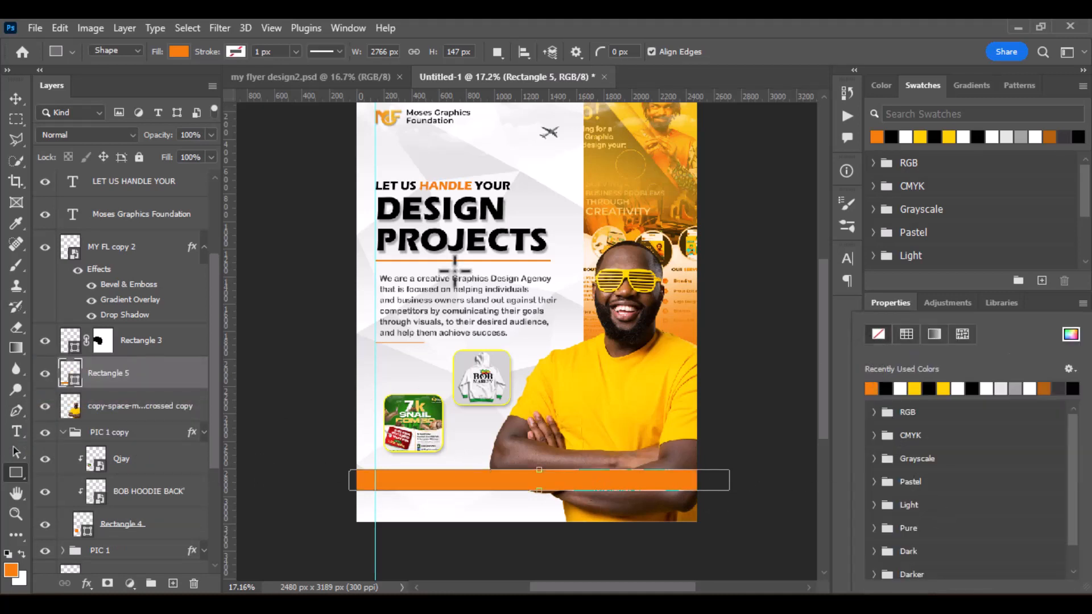
{"action": "left_click", "coordinate": [12, 100]}
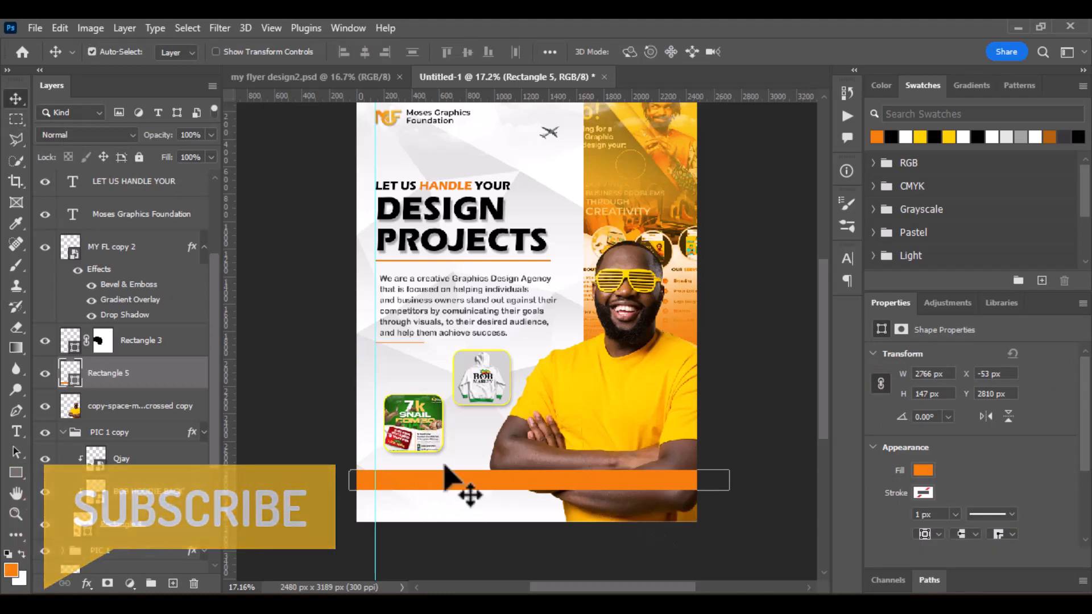
- Set the orange bar's blend mode to Multiply and deselect it
{"action": "left_click", "coordinate": [77, 136]}
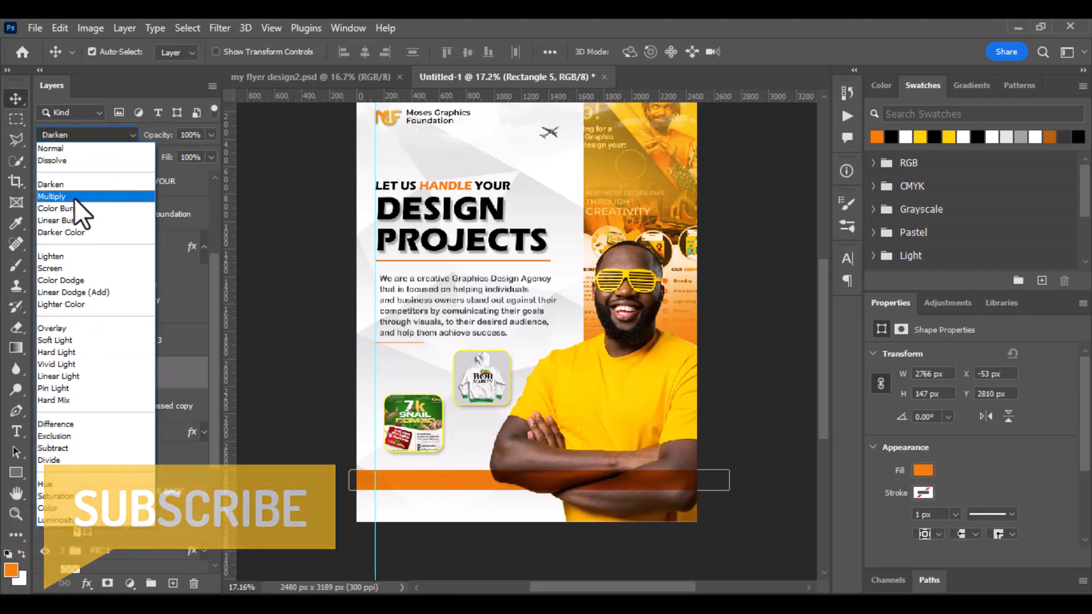
{"action": "left_click", "coordinate": [74, 197]}
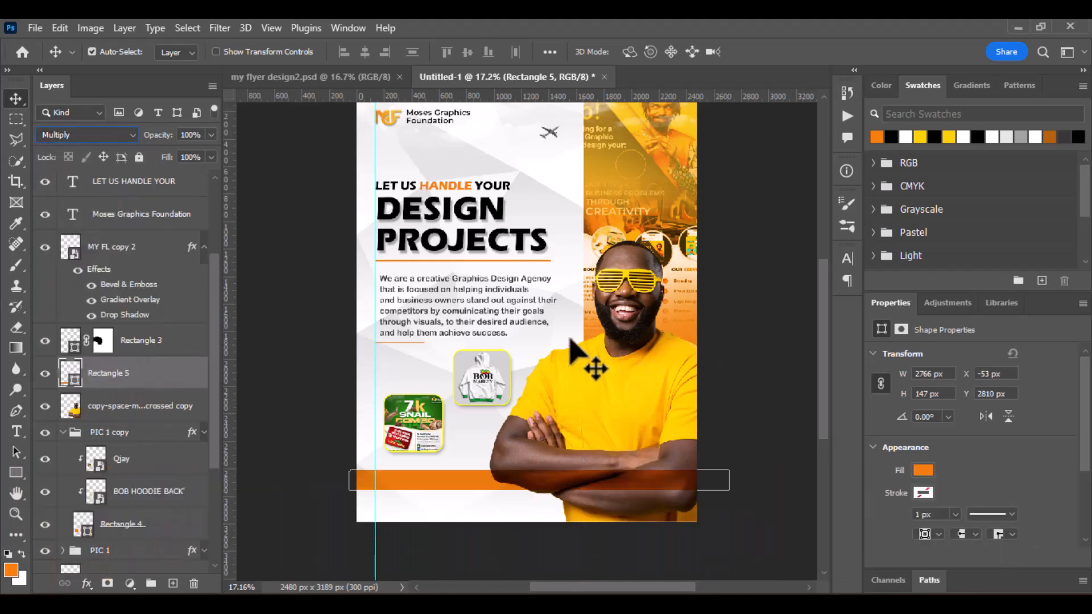
{"action": "left_click", "coordinate": [291, 313]}
{"action": "scroll", "coordinate": [551, 366], "scroll_direction": "up", "scroll_amount": 4}
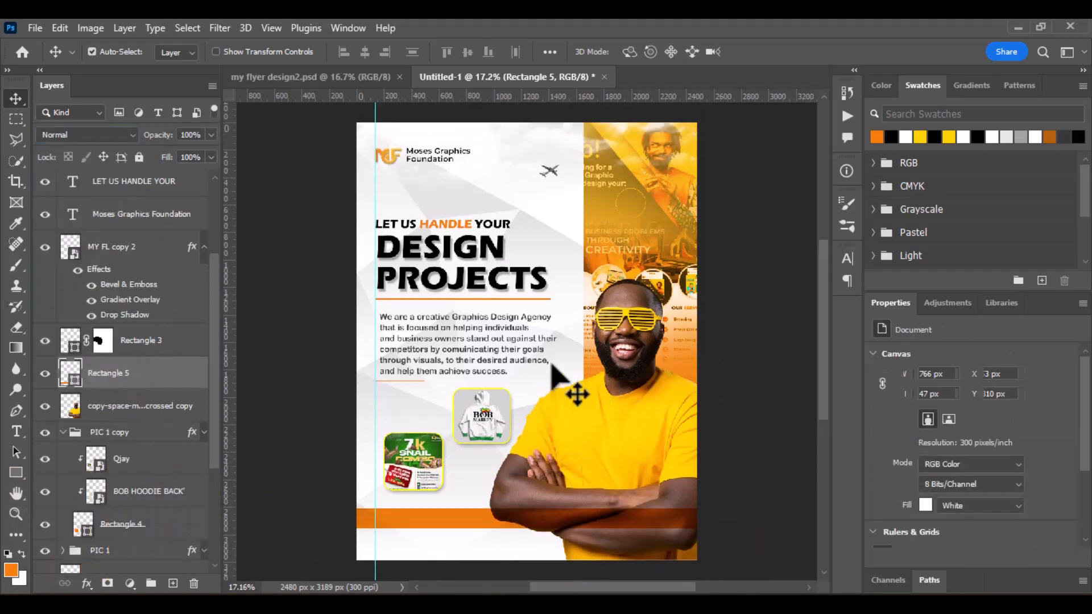
{"action": "scroll", "coordinate": [552, 361], "scroll_direction": "down", "scroll_amount": 3}
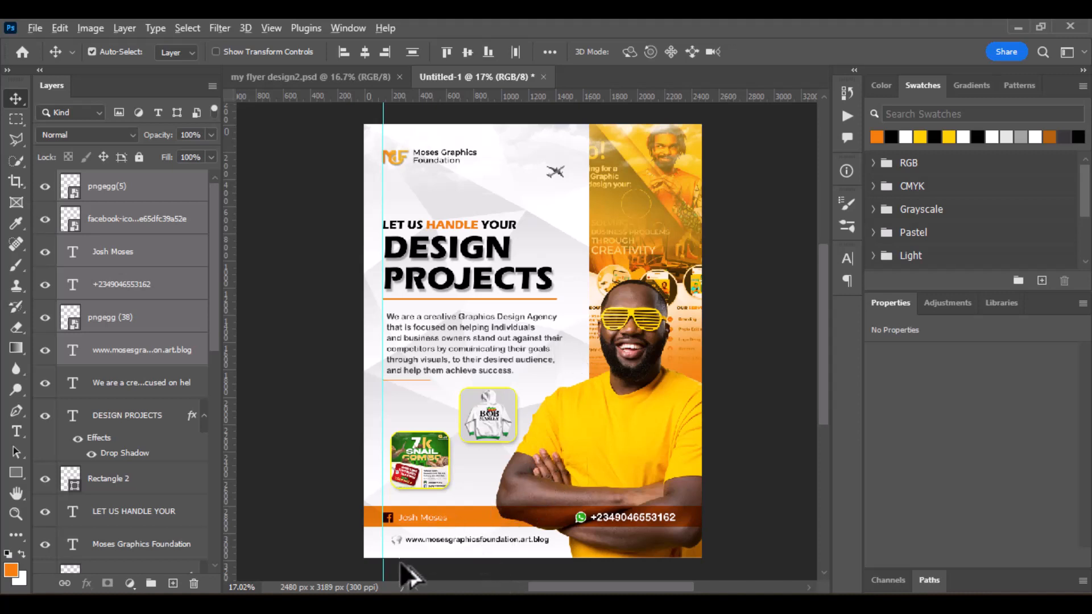
{"action": "scroll", "coordinate": [424, 566], "scroll_direction": "up", "scroll_amount": 2}
{"action": "scroll", "coordinate": [485, 465], "scroll_direction": "down", "scroll_amount": 1}
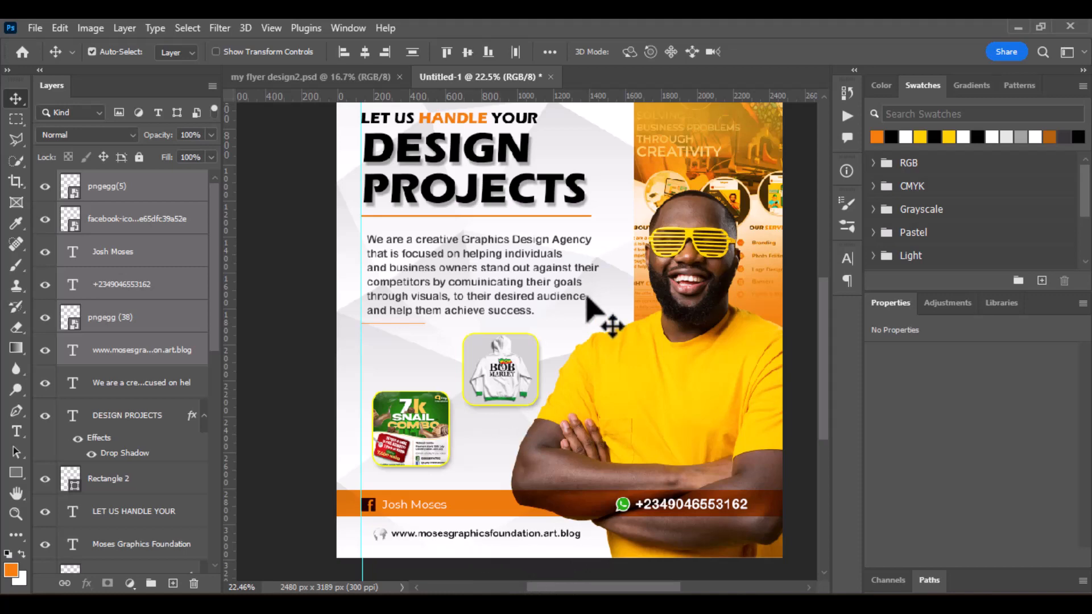
{"action": "scroll", "coordinate": [602, 314], "scroll_direction": "down", "scroll_amount": 3}
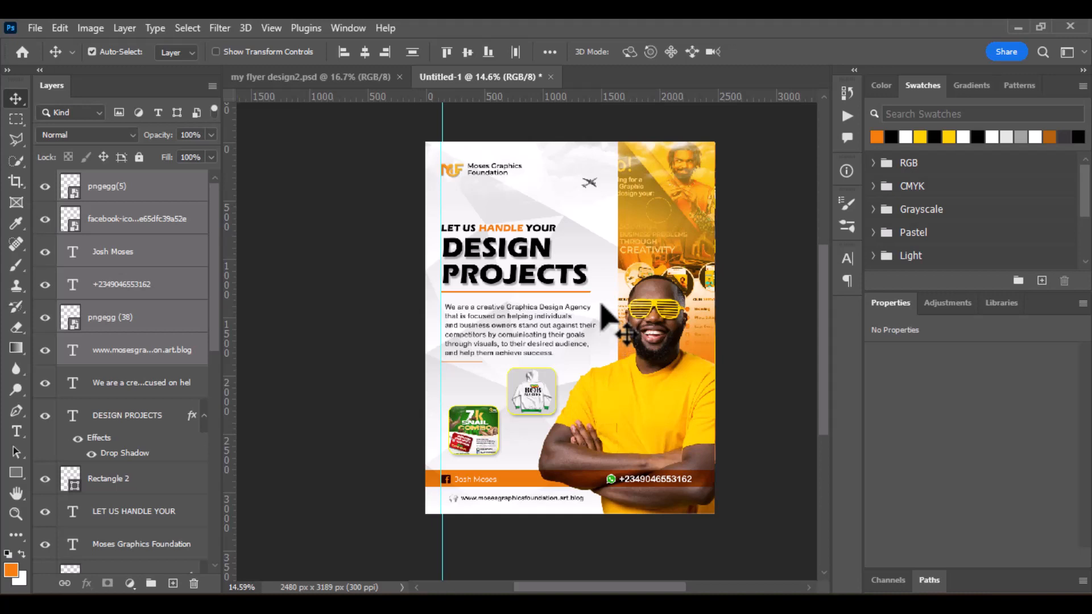
{"action": "scroll", "coordinate": [649, 319], "scroll_direction": "up", "scroll_amount": 1}
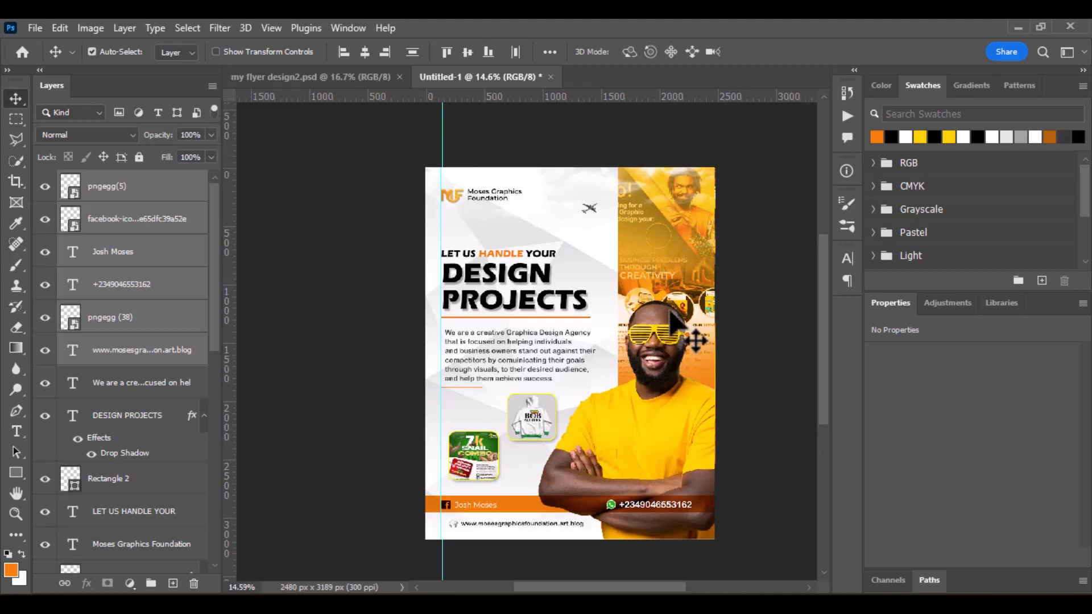